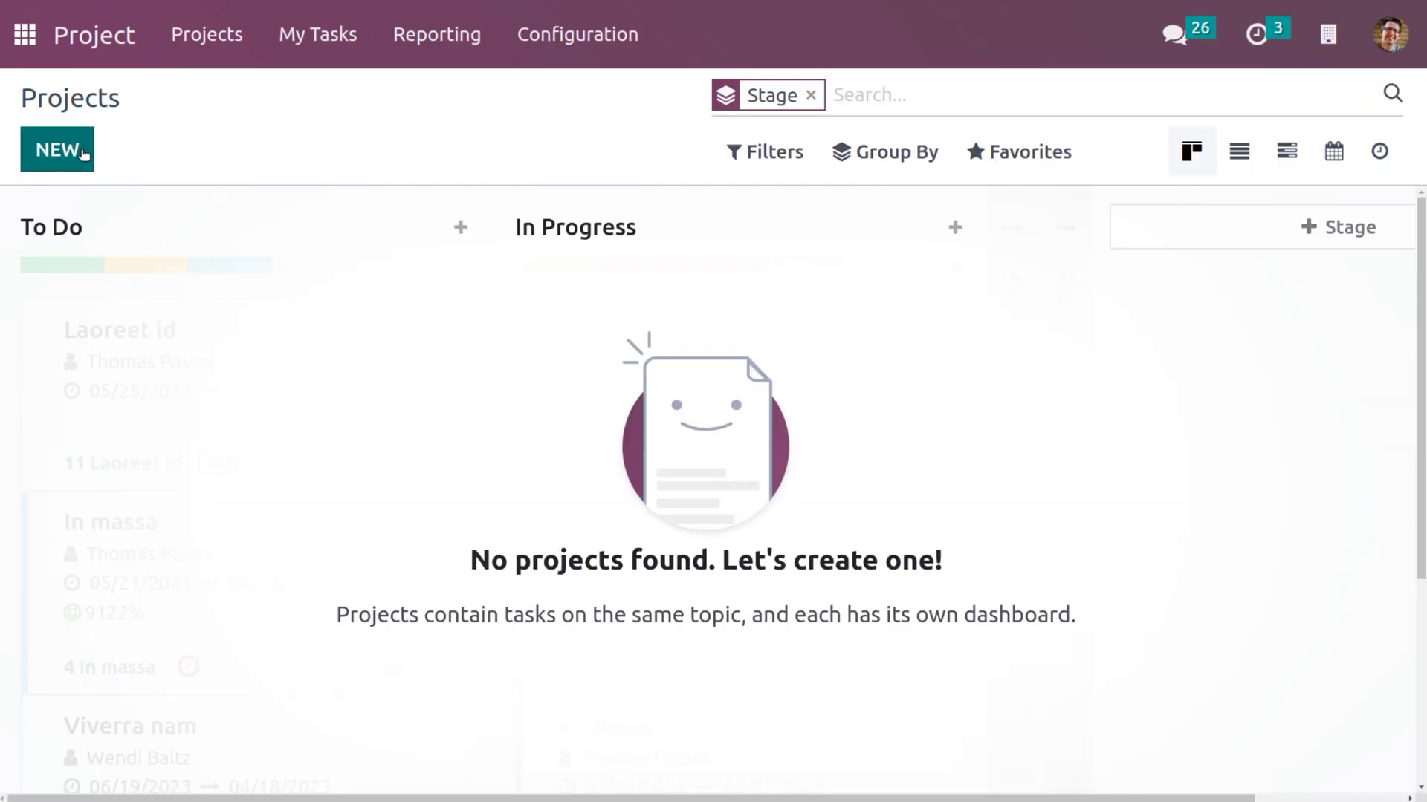
Create a new project named 'website'.
{"action": "left_click", "coordinate": [90, 152]}
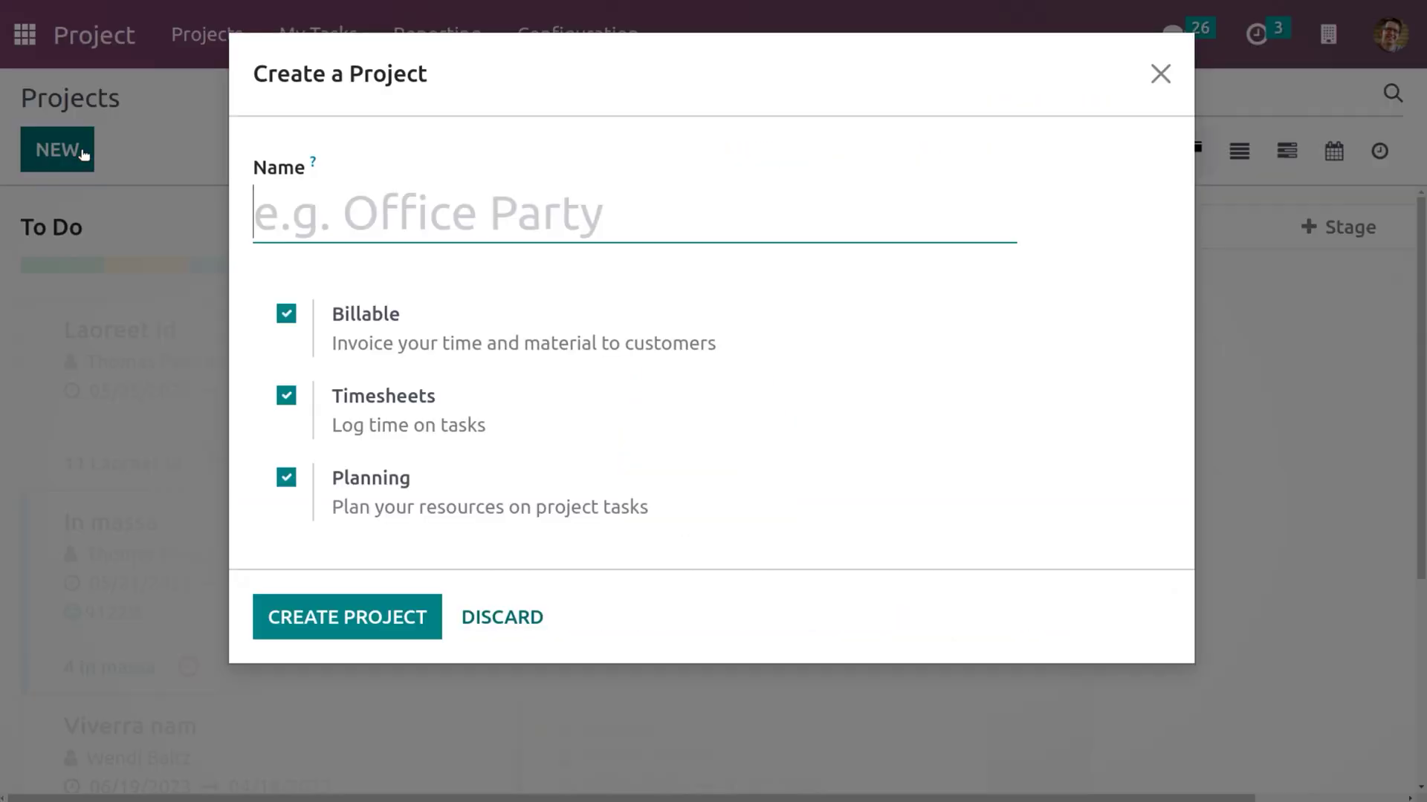
{"action": "type", "text": "website"}
{"action": "left_click", "coordinate": [367, 616]}
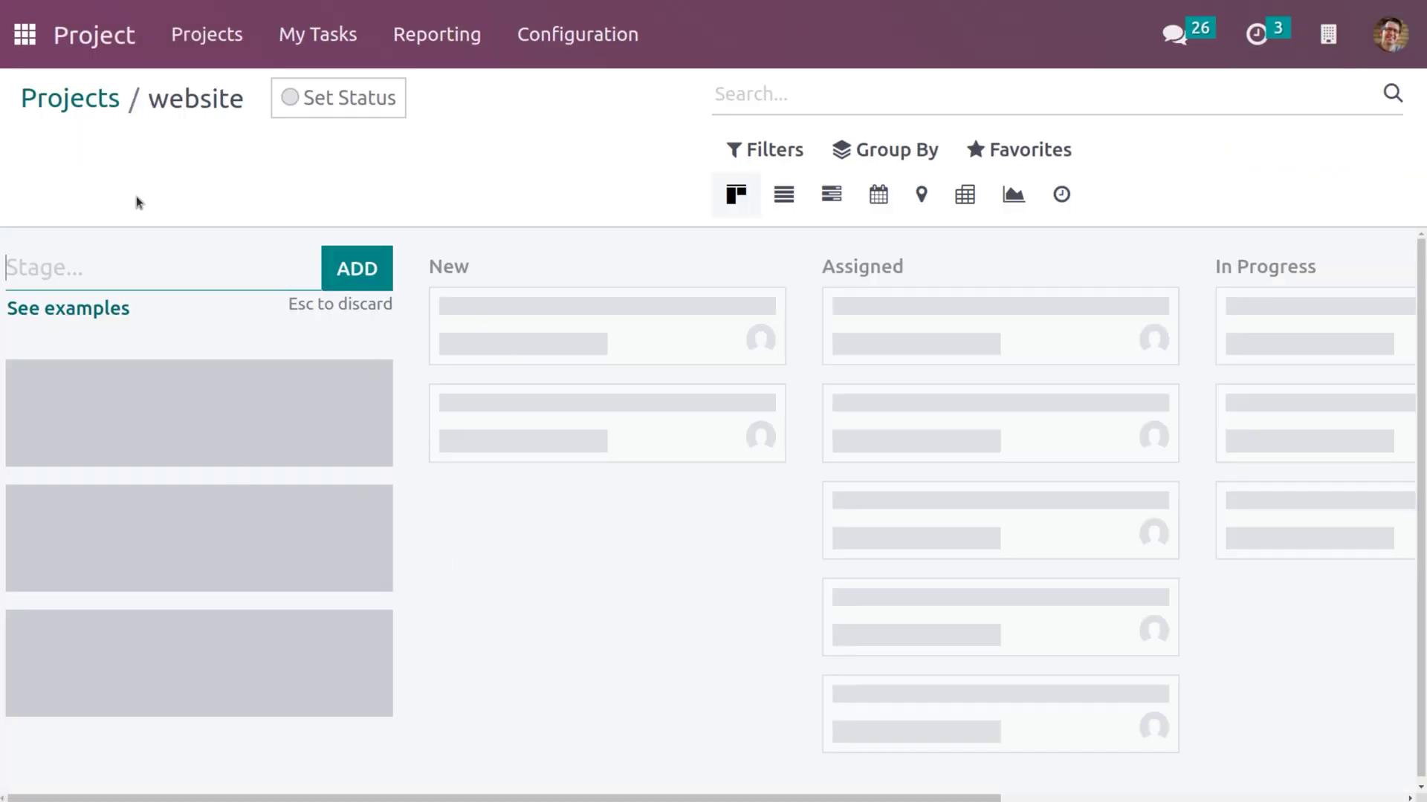
From the Projects overview, open the website project's settings form.
{"action": "left_click", "coordinate": [75, 104]}
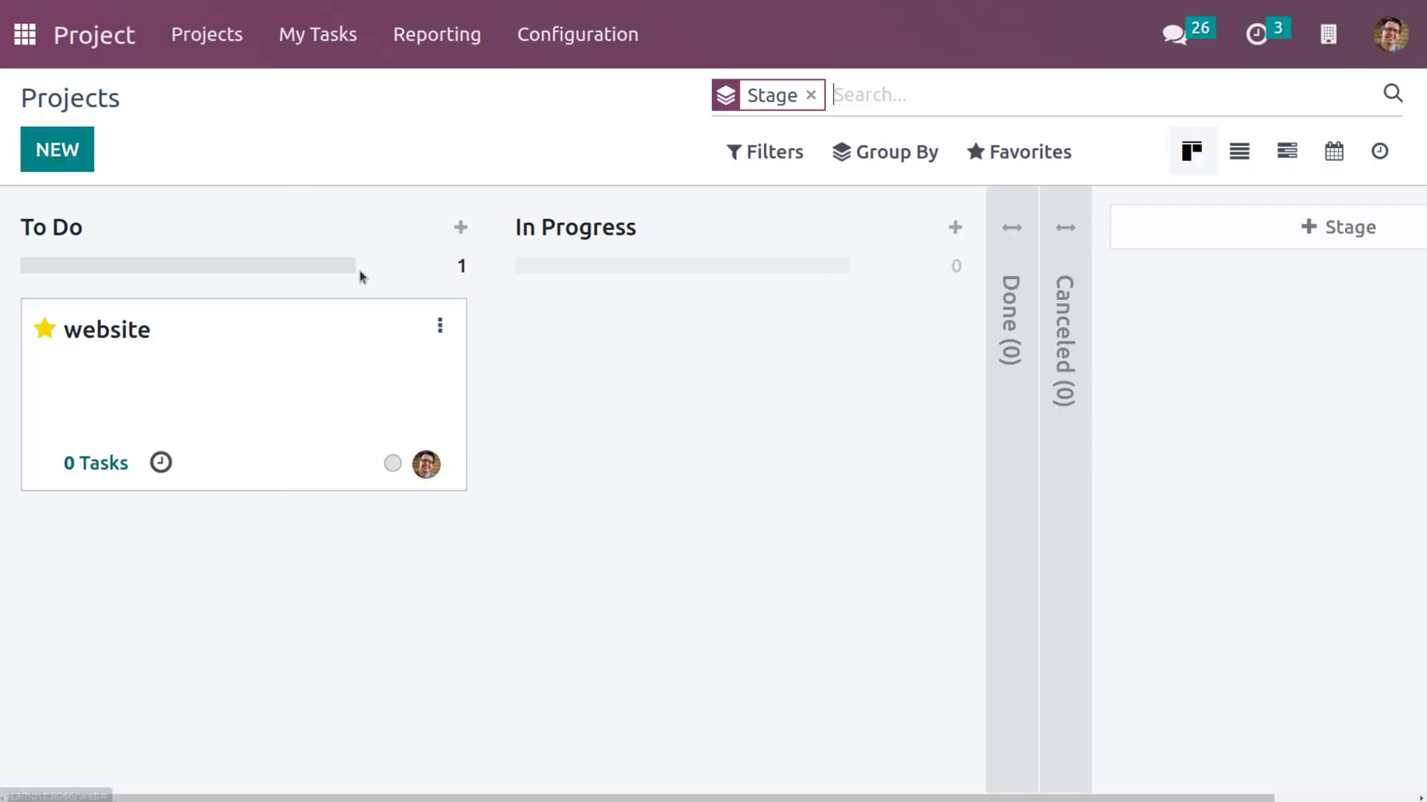
{"action": "left_click", "coordinate": [440, 325]}
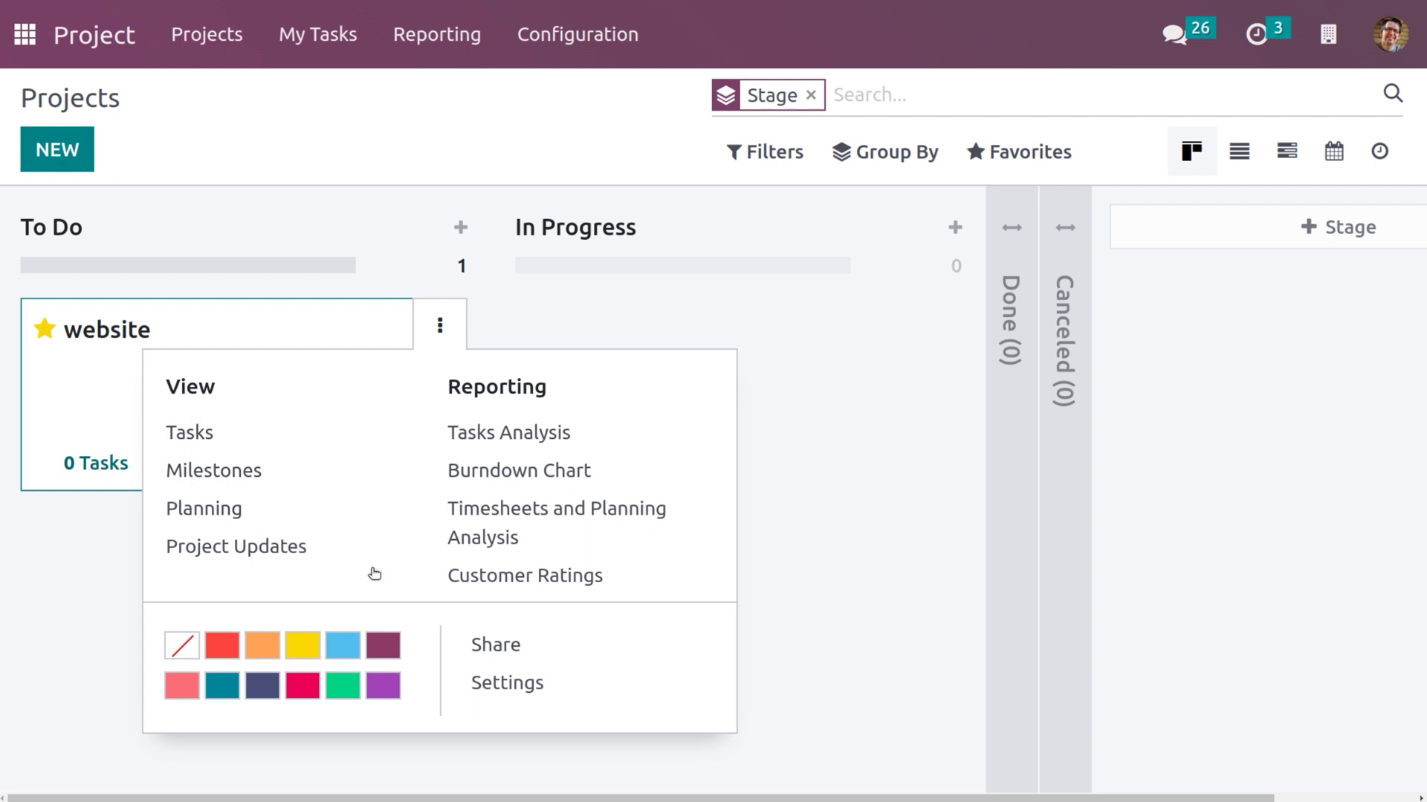
{"action": "left_click", "coordinate": [512, 682]}
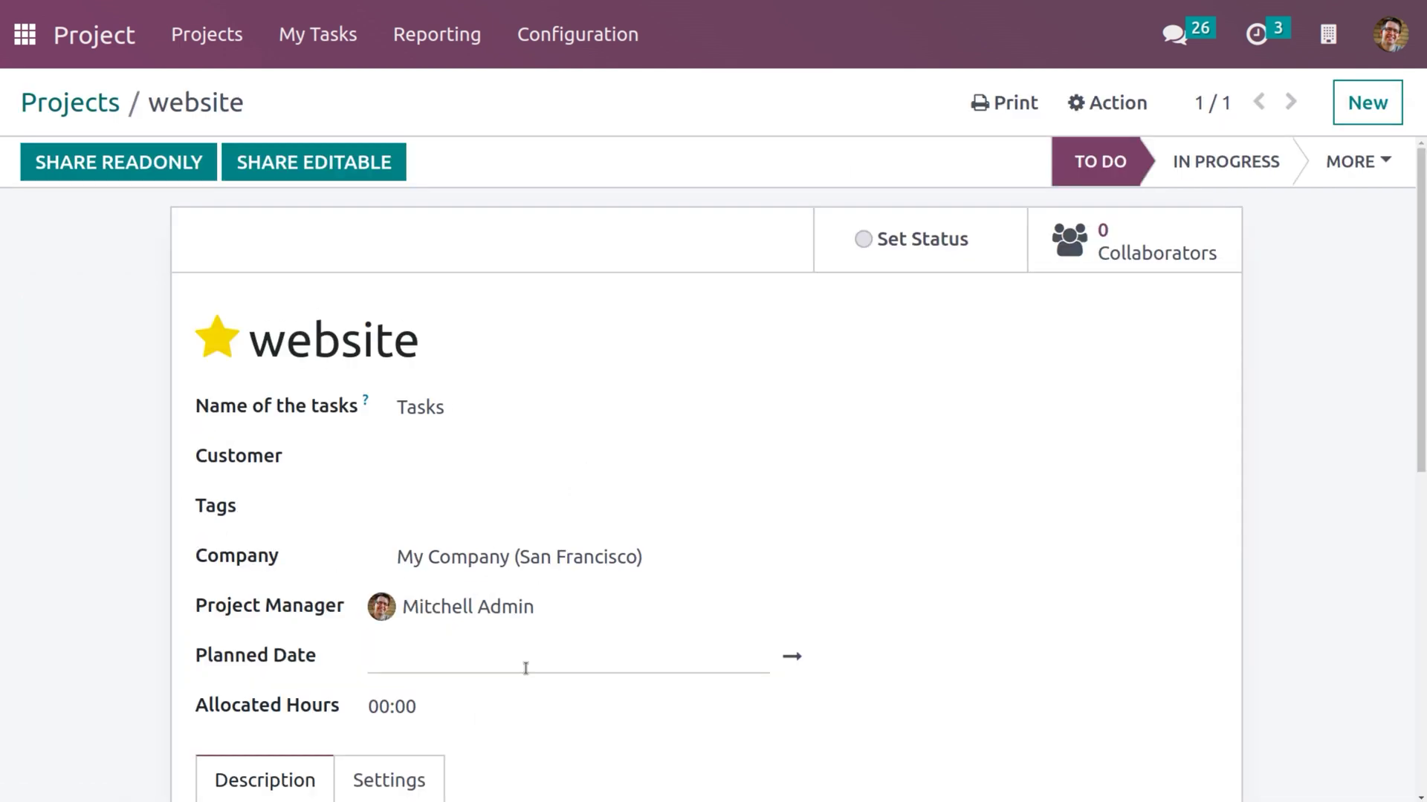
Show the Settings tab of the website project form with its visibility options.
{"action": "scroll", "coordinate": [500, 503], "scroll_direction": "down", "scroll_amount": 5}
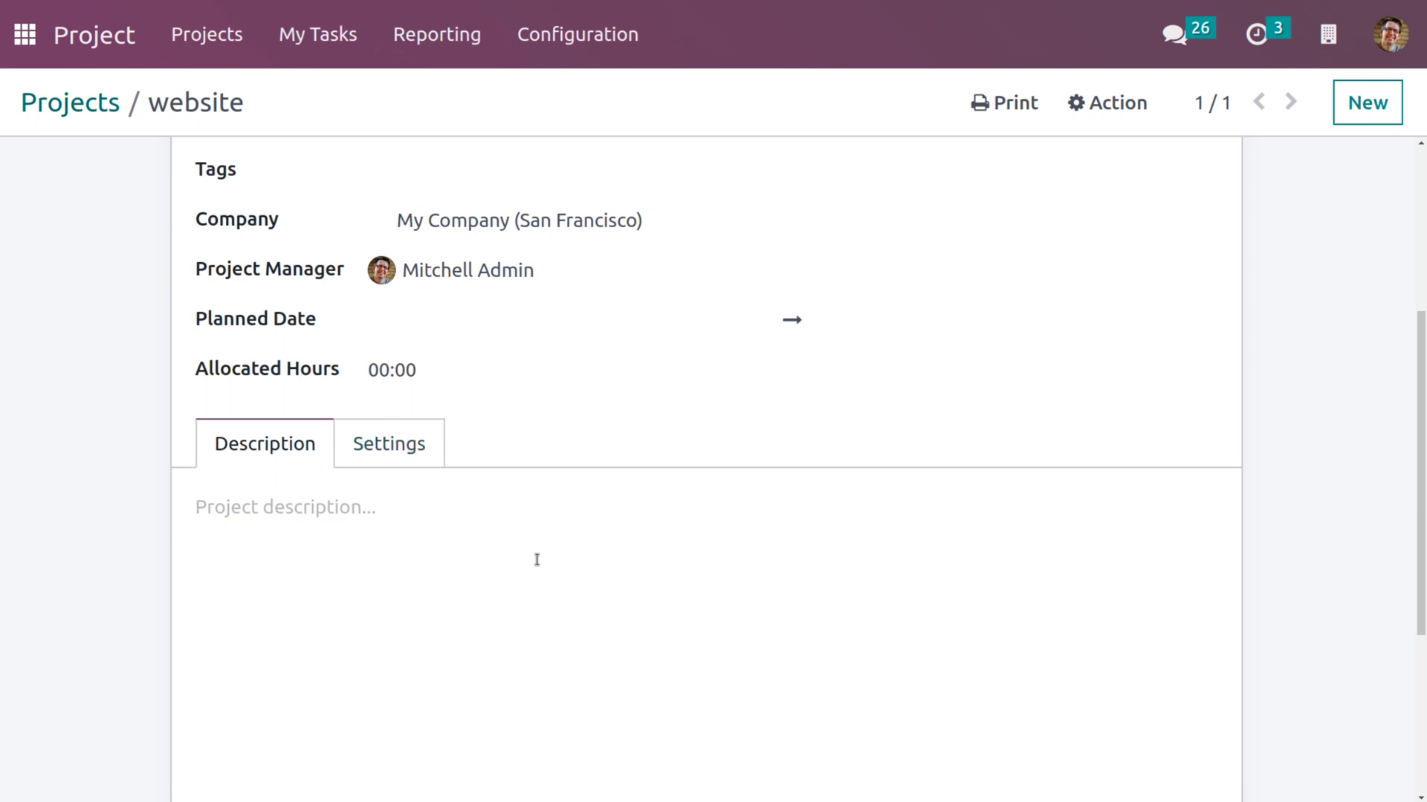
{"action": "left_click", "coordinate": [393, 438]}
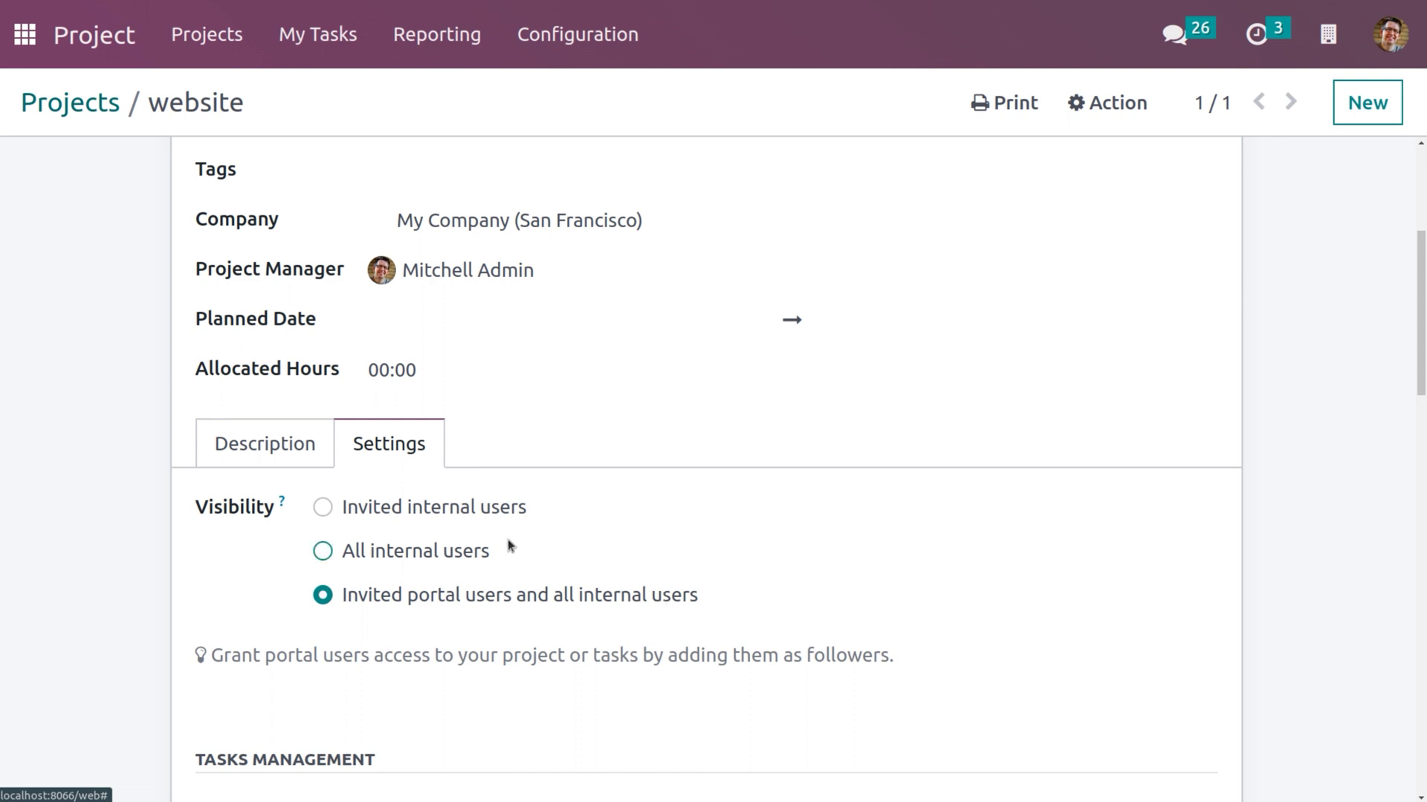
Set the website project's visibility to Invited internal users and save it.
{"action": "left_click", "coordinate": [324, 509]}
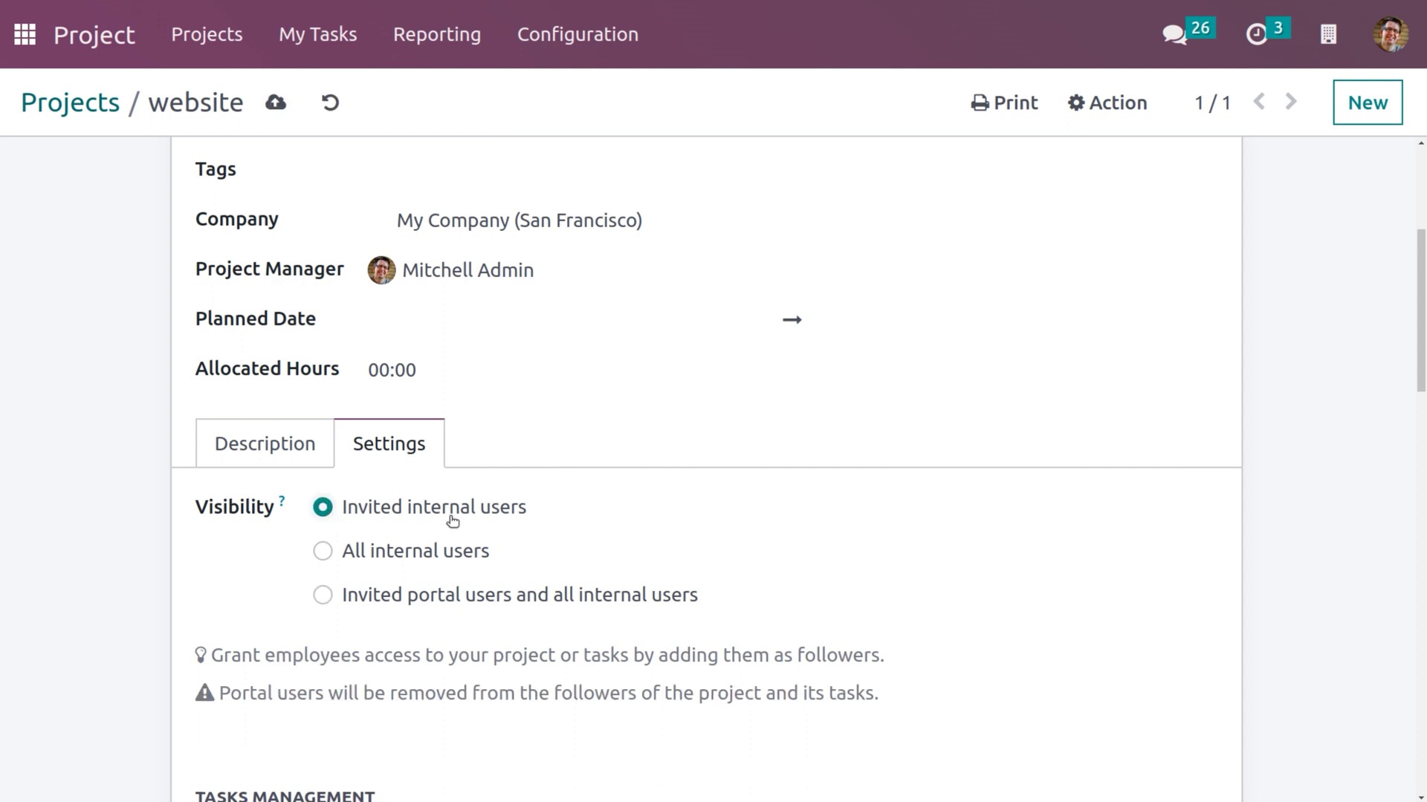
{"action": "left_click", "coordinate": [275, 103]}
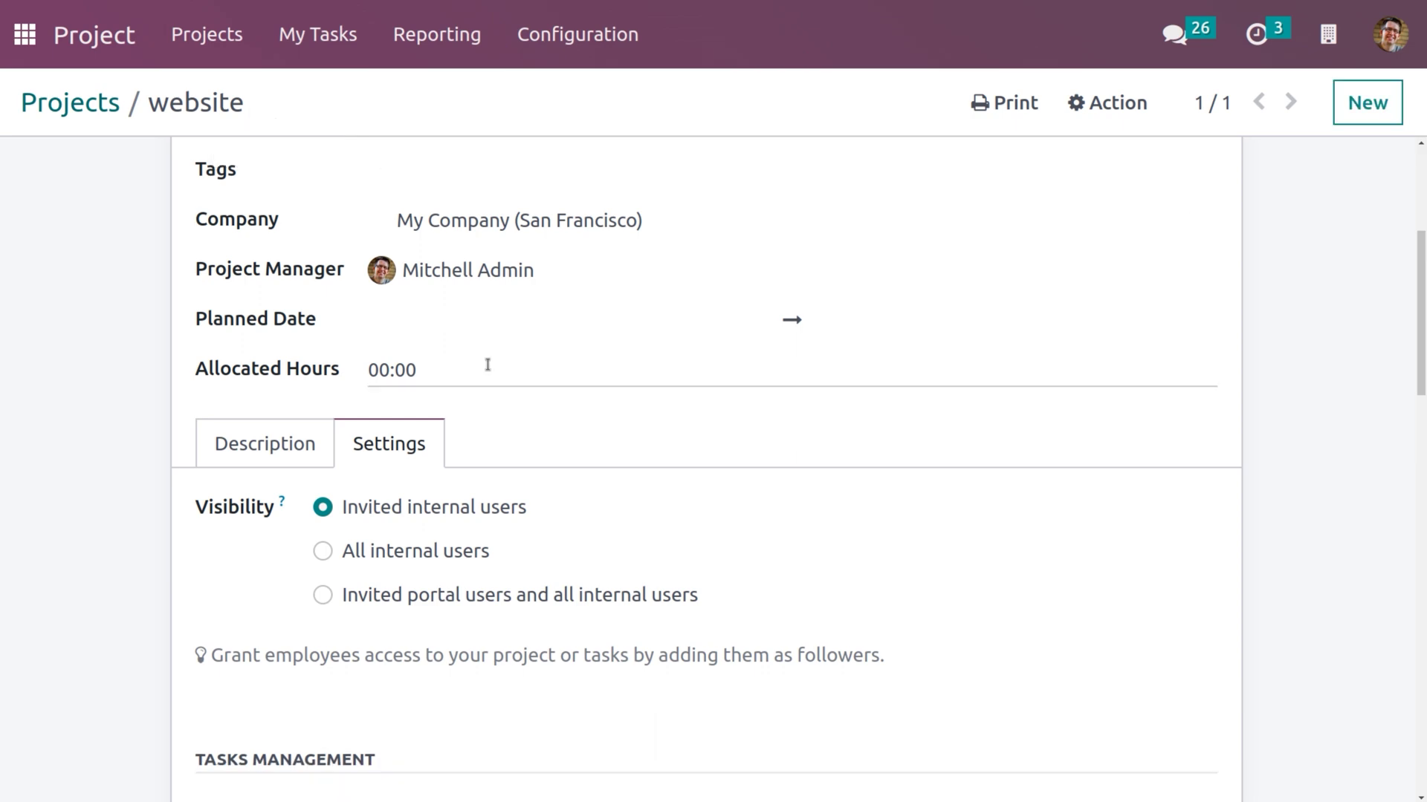
{"action": "scroll", "coordinate": [430, 471], "scroll_direction": "down", "scroll_amount": 10}
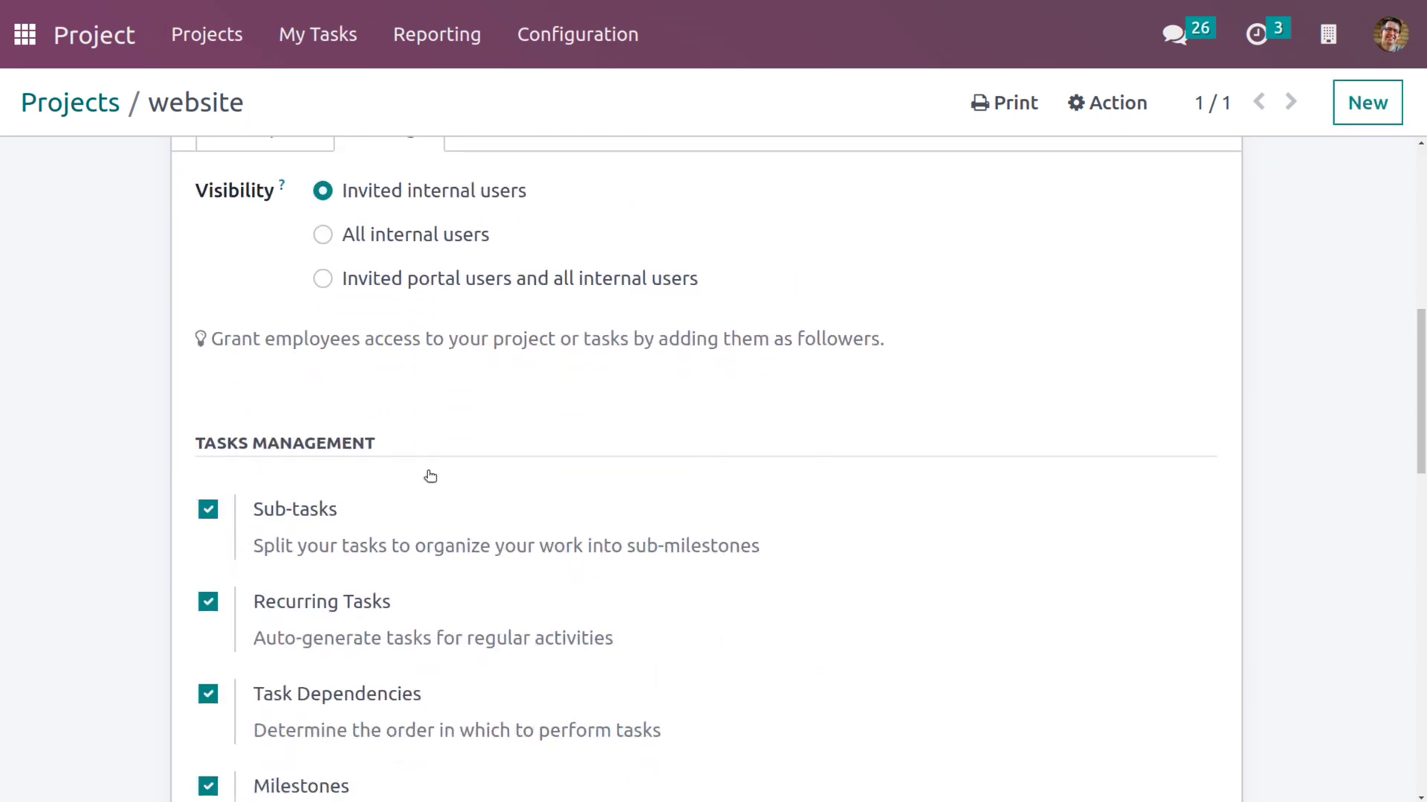
{"action": "scroll", "coordinate": [429, 475], "scroll_direction": "down", "scroll_amount": 10}
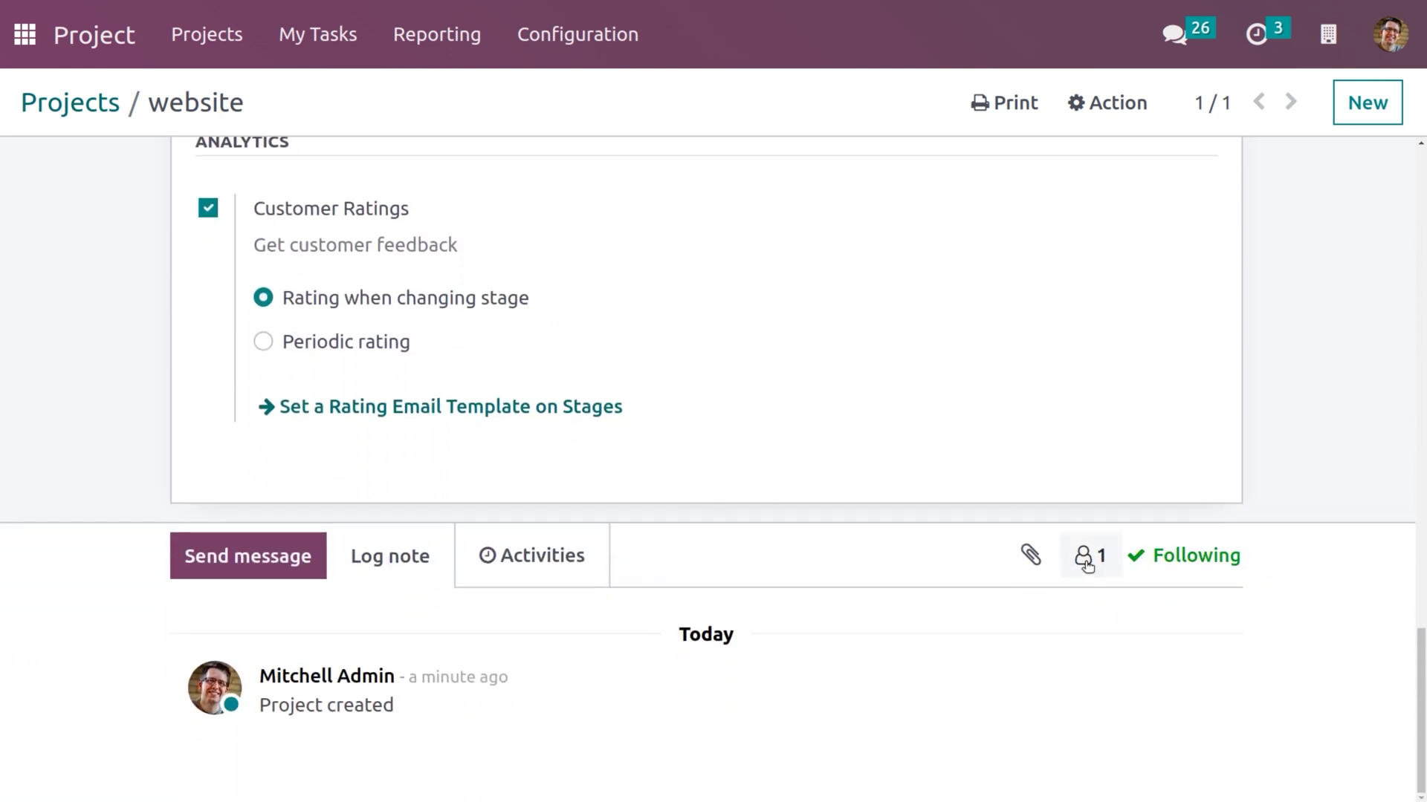
Add the Decco Addict contact as a follower of the website project.
{"action": "left_click", "coordinate": [1086, 561]}
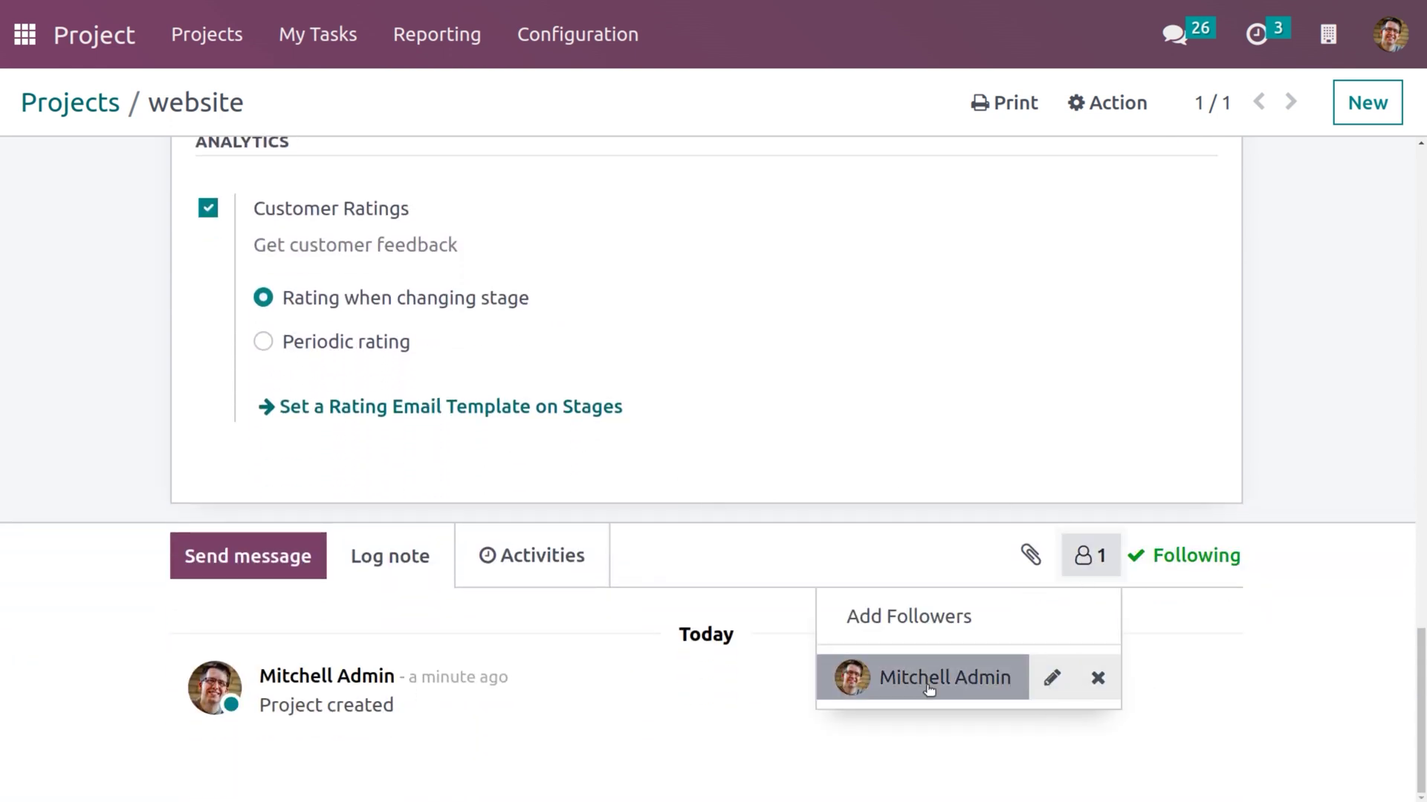
{"action": "left_click", "coordinate": [954, 557]}
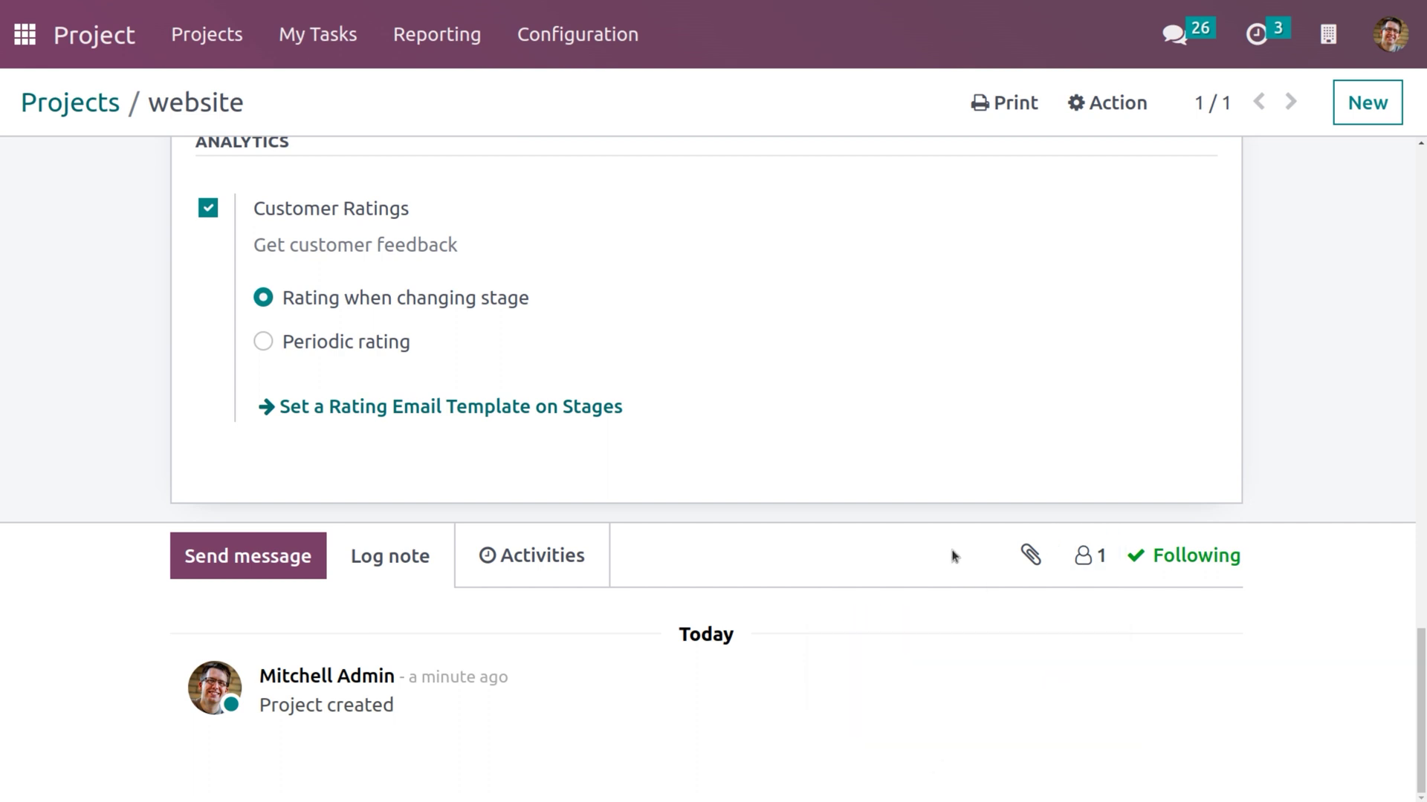
{"action": "left_click", "coordinate": [1091, 563]}
{"action": "left_click", "coordinate": [925, 627]}
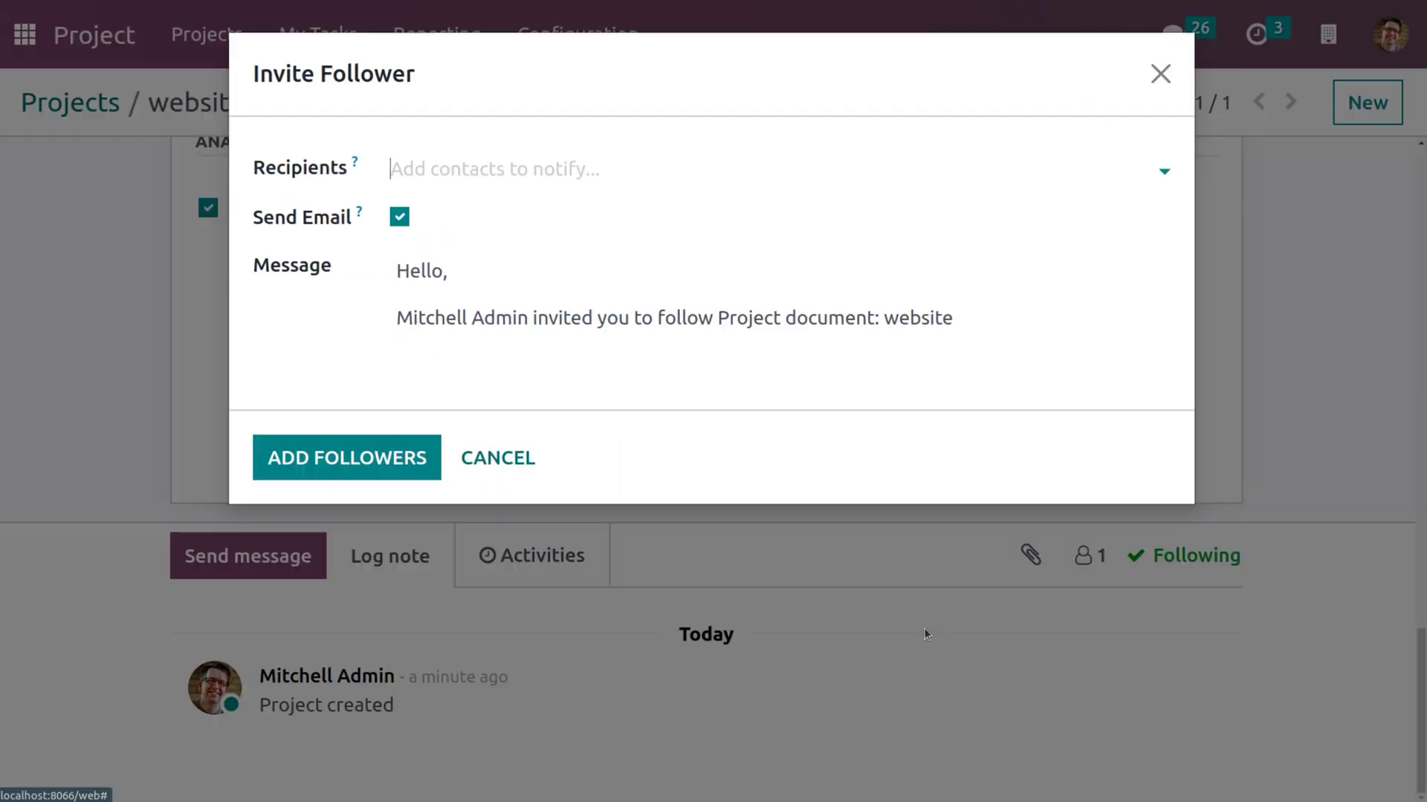
{"action": "left_click", "coordinate": [525, 162]}
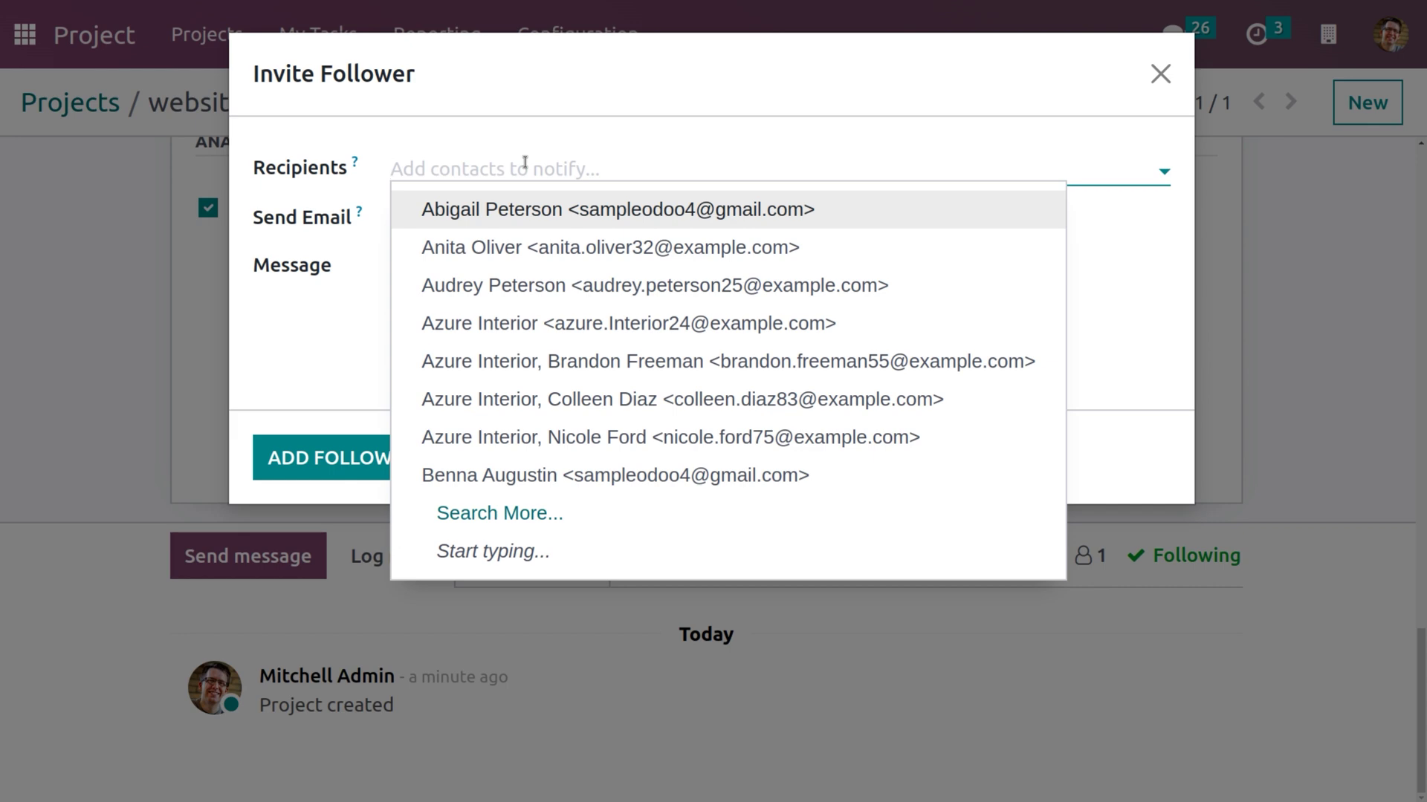
{"action": "type", "text": "decc"}
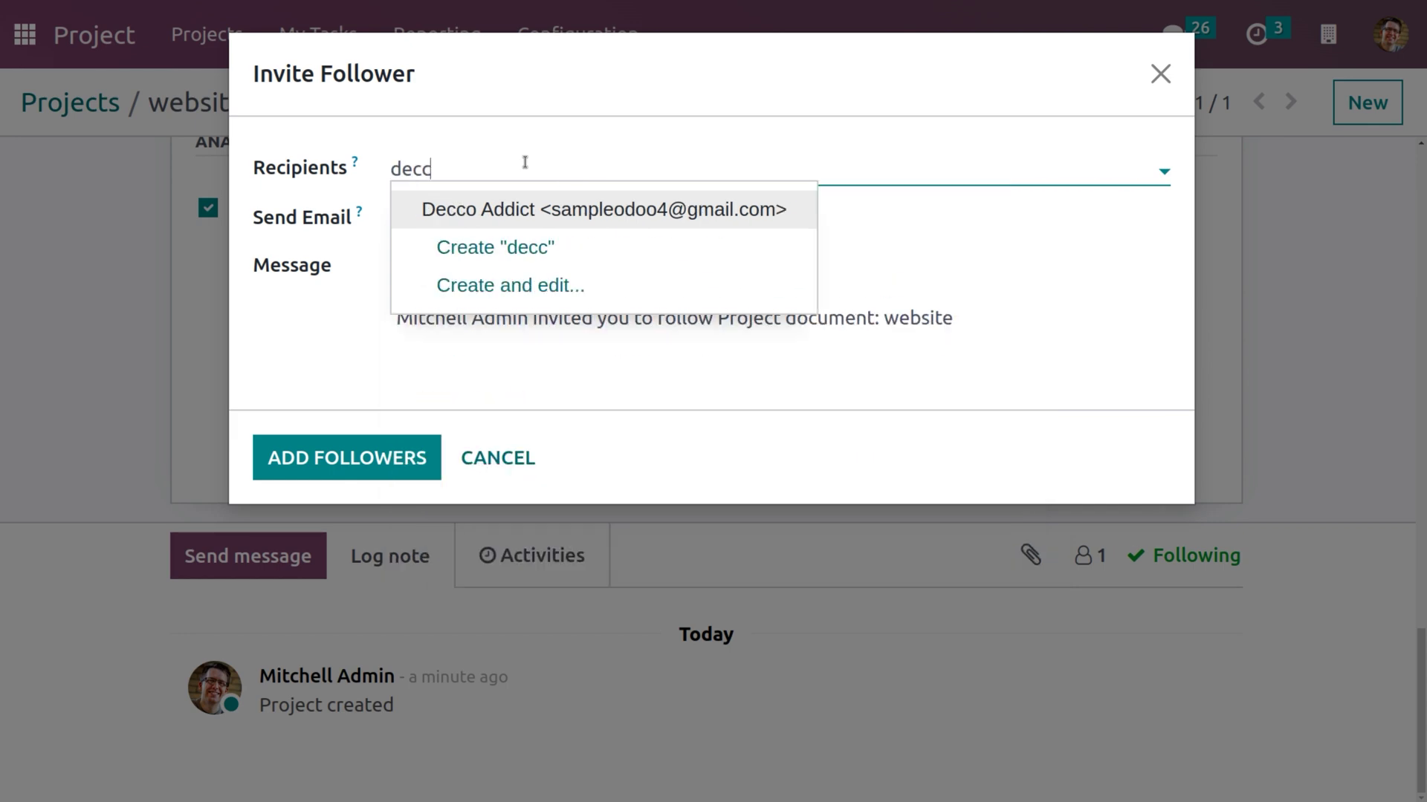
{"action": "left_click", "coordinate": [617, 211]}
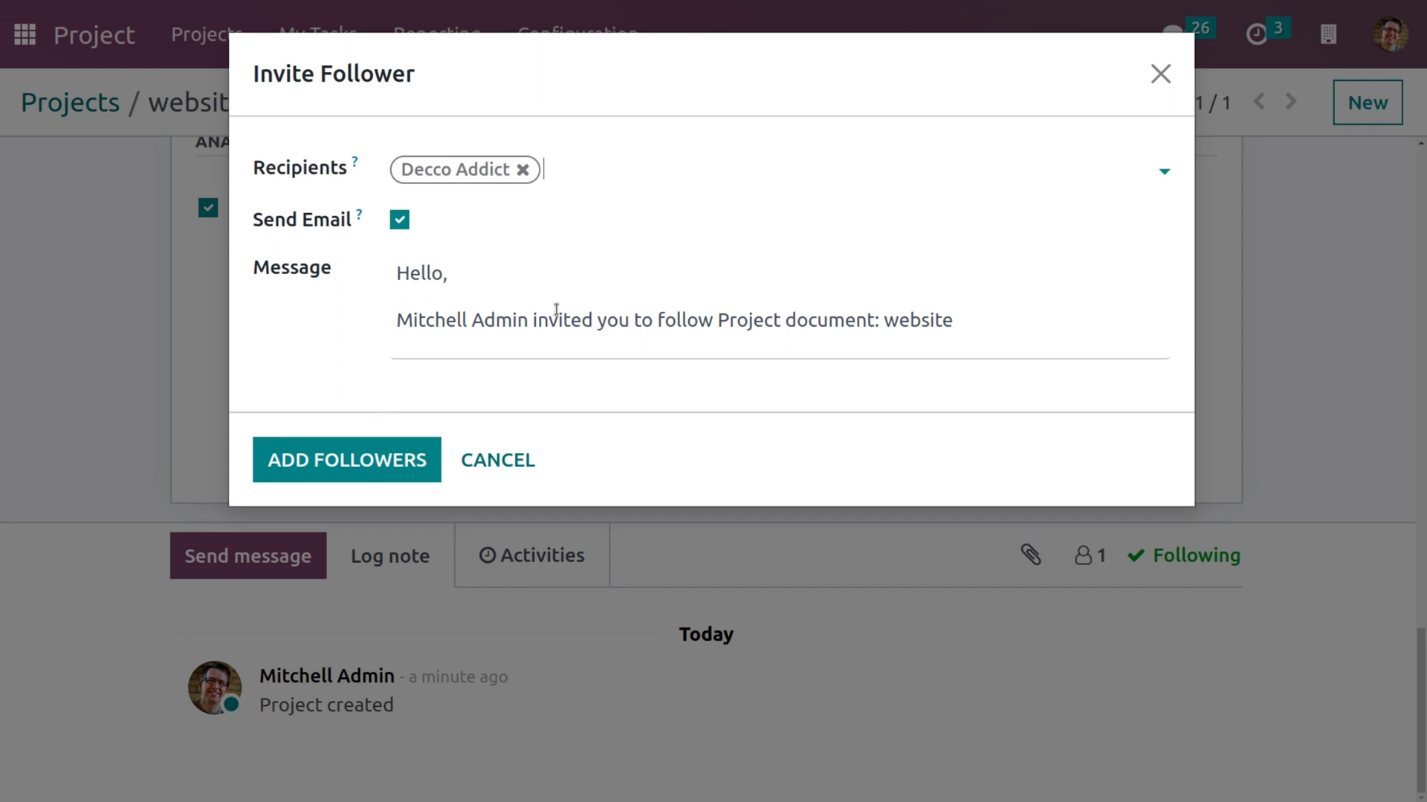
{"action": "left_click", "coordinate": [368, 463]}
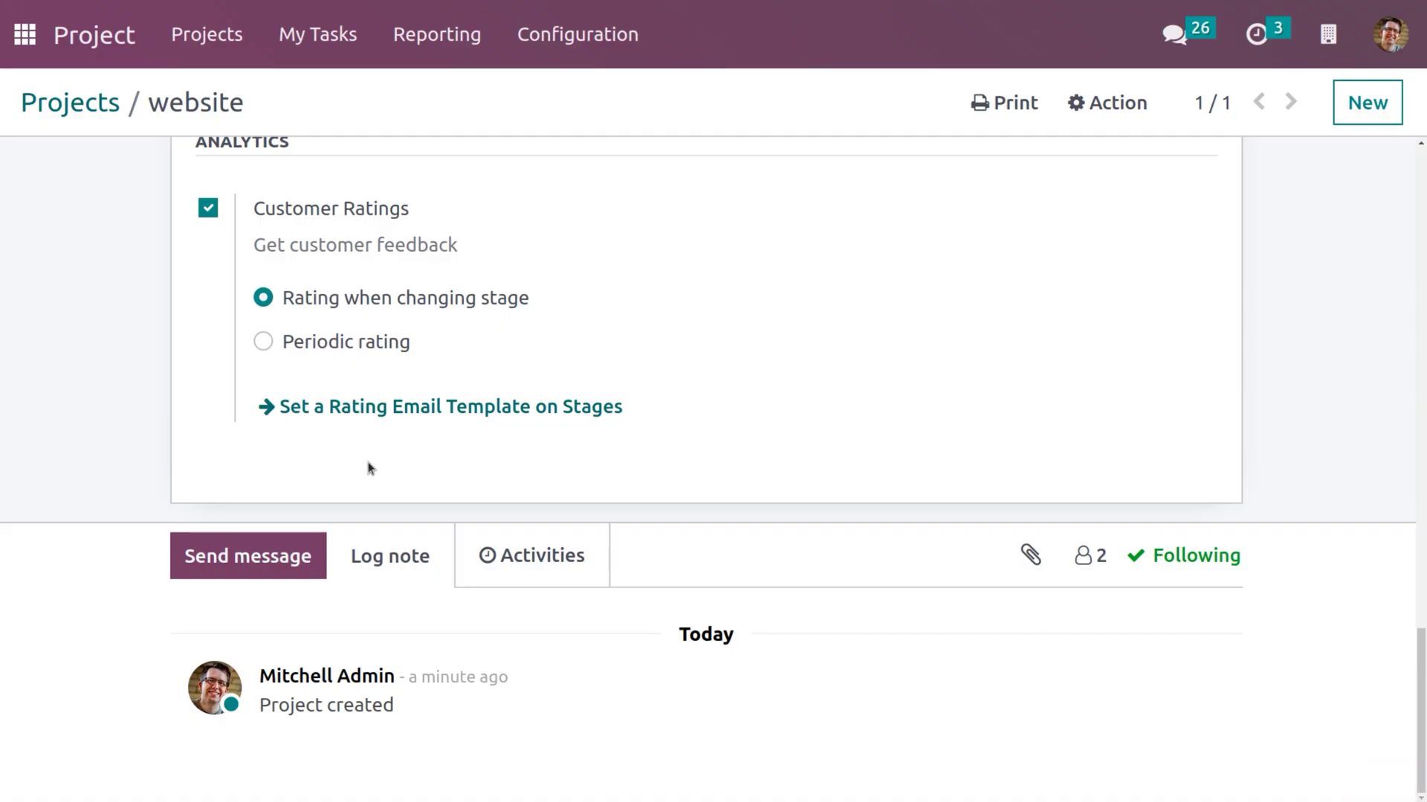
Confirm the project now shows two followers, then return to the apps home screen.
{"action": "left_click", "coordinate": [1088, 555]}
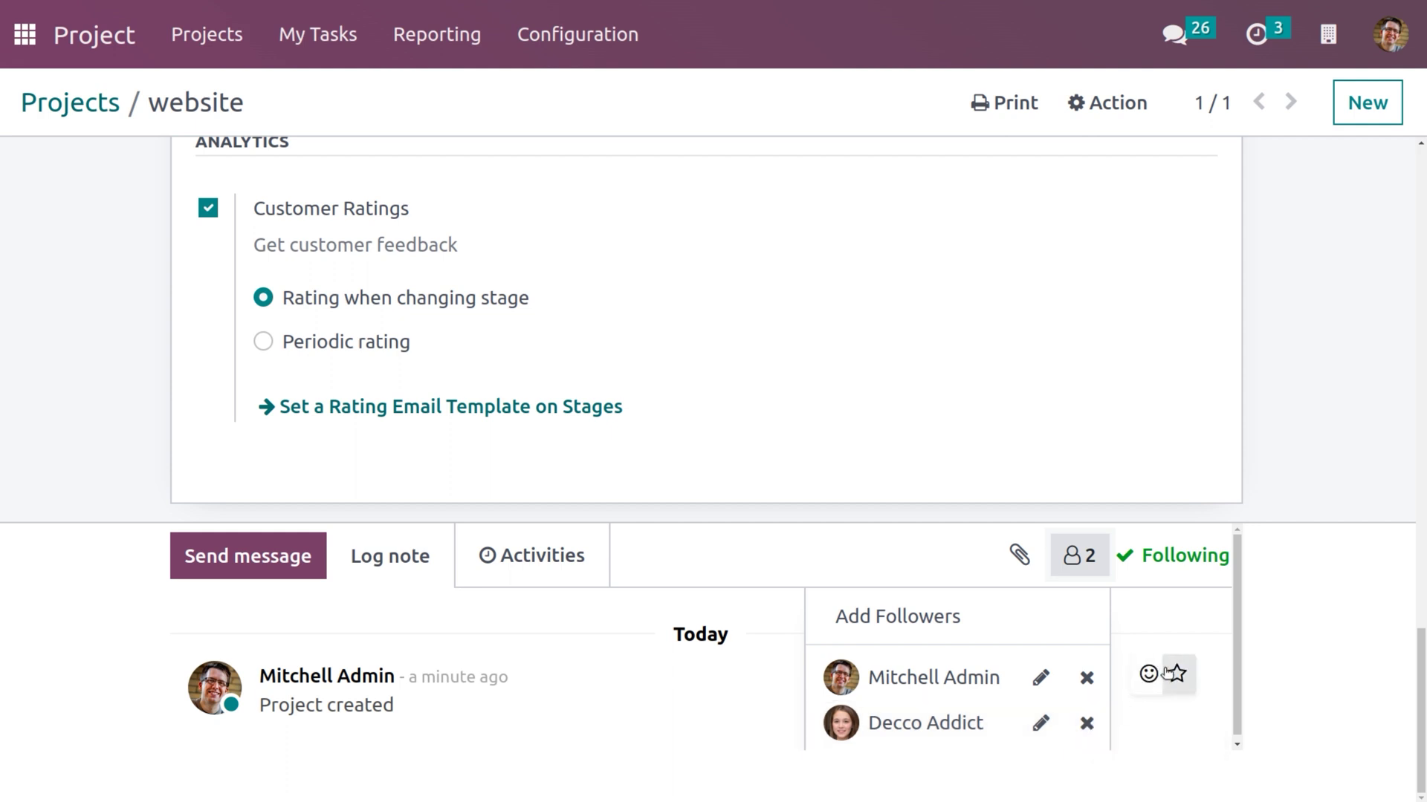
{"action": "scroll", "coordinate": [1151, 576], "scroll_direction": "up", "scroll_amount": 10}
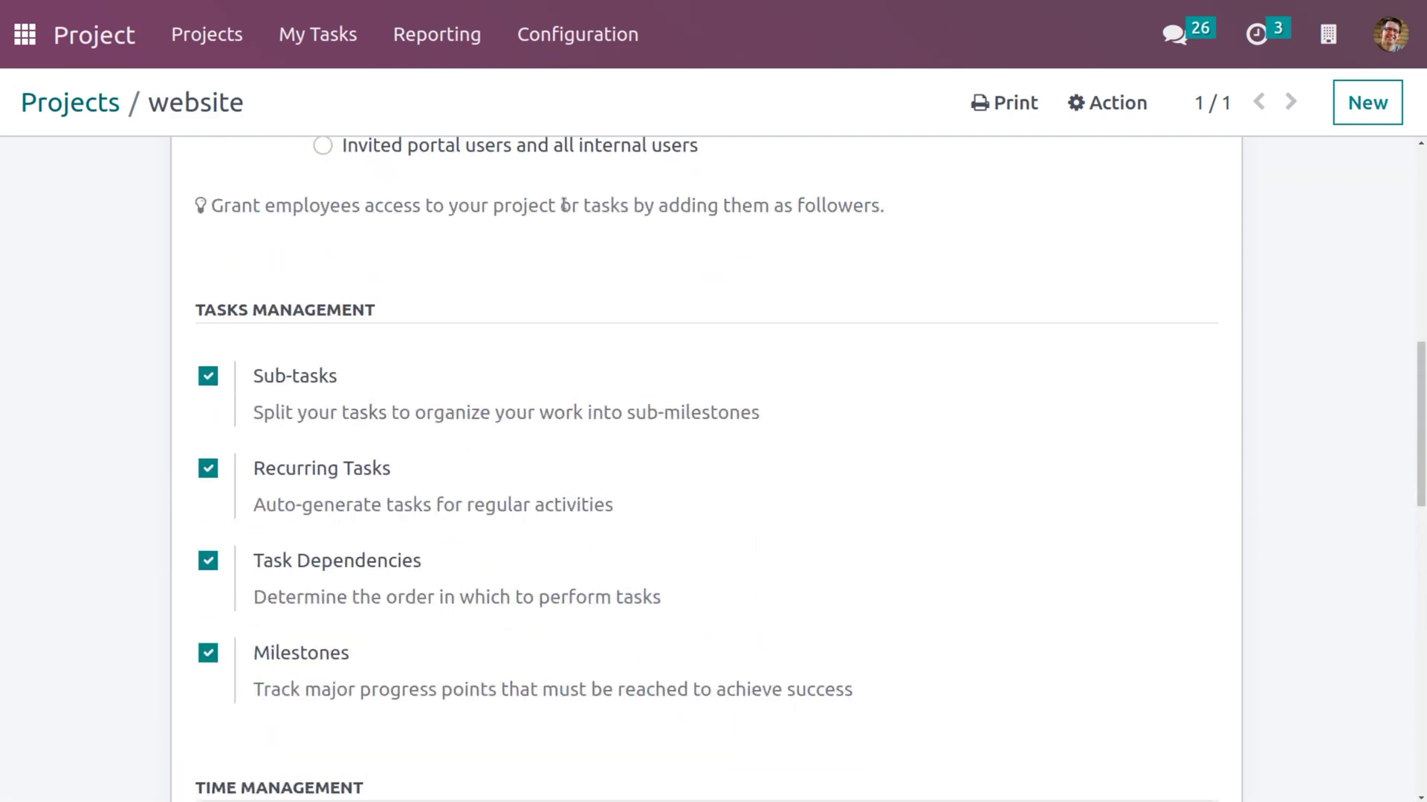
{"action": "left_click", "coordinate": [34, 42]}
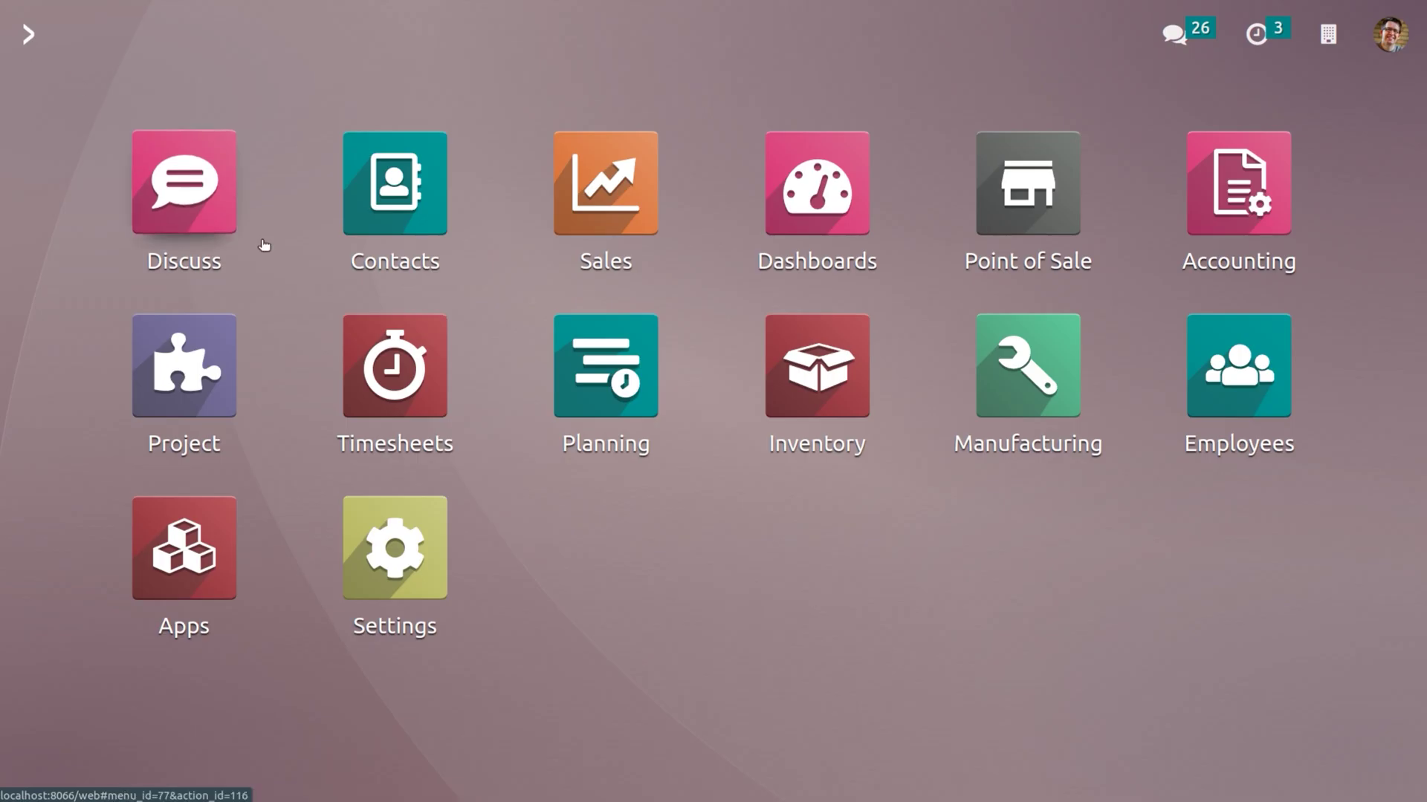
Open the Decco Addict user record from Settings > Manage Users.
{"action": "left_click", "coordinate": [380, 525]}
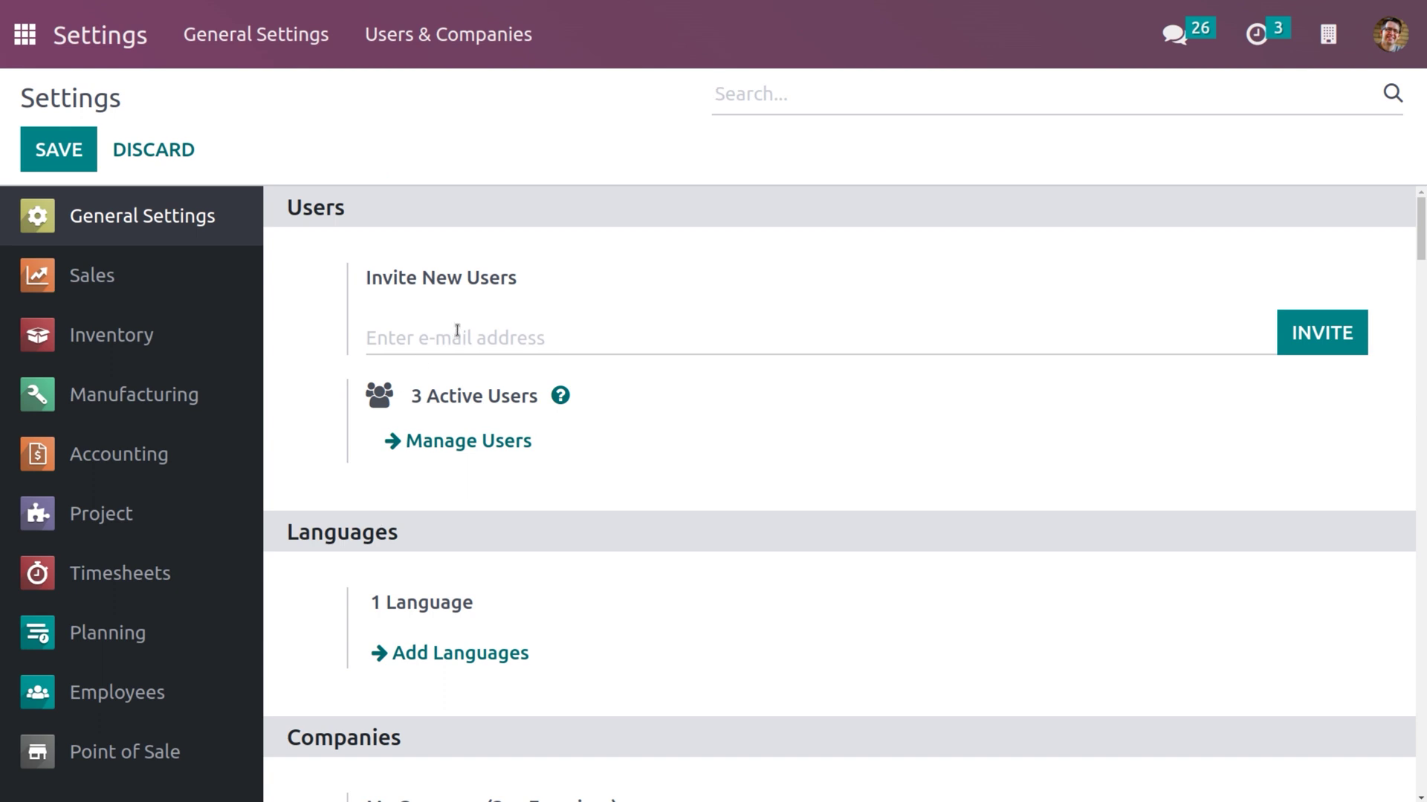
{"action": "left_click", "coordinate": [448, 442]}
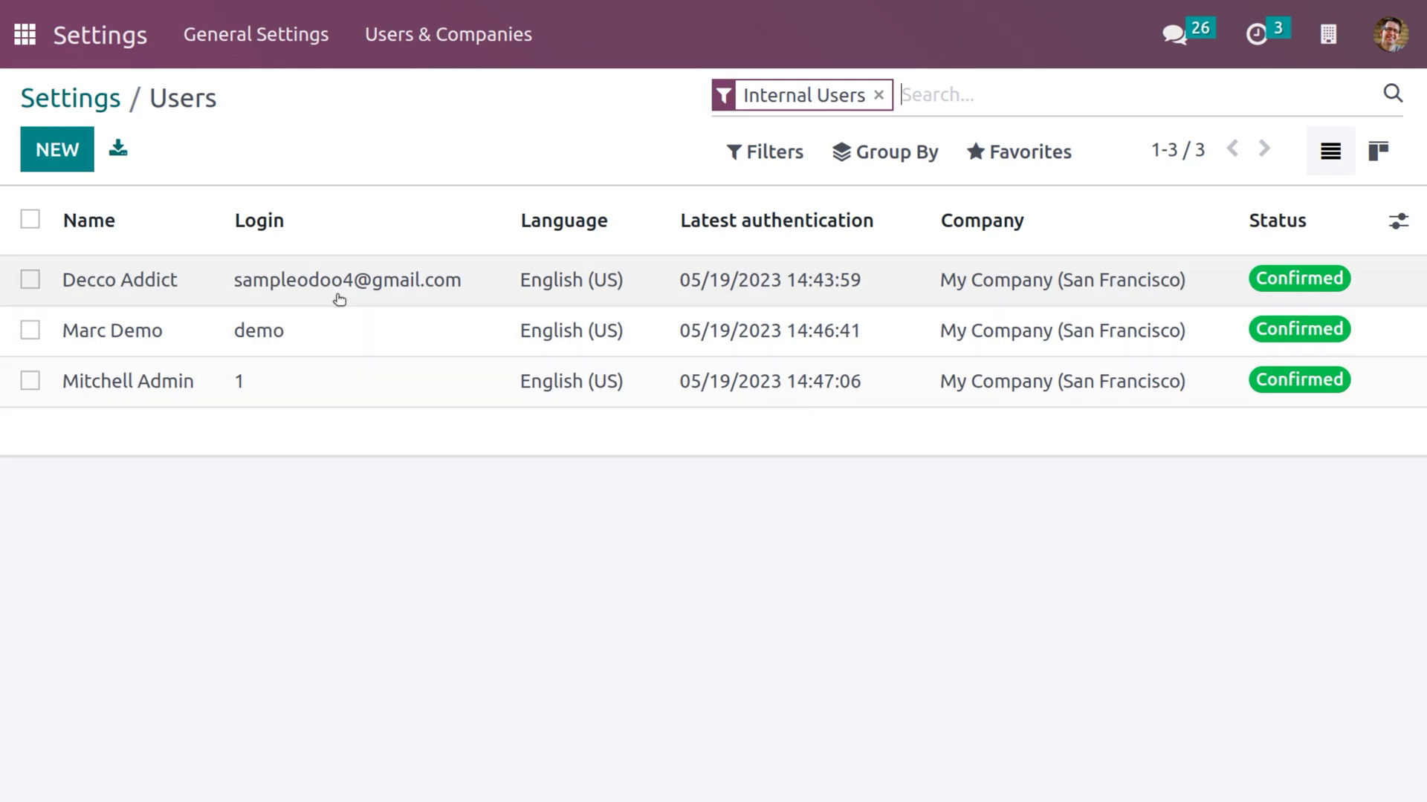
{"action": "left_click", "coordinate": [336, 295]}
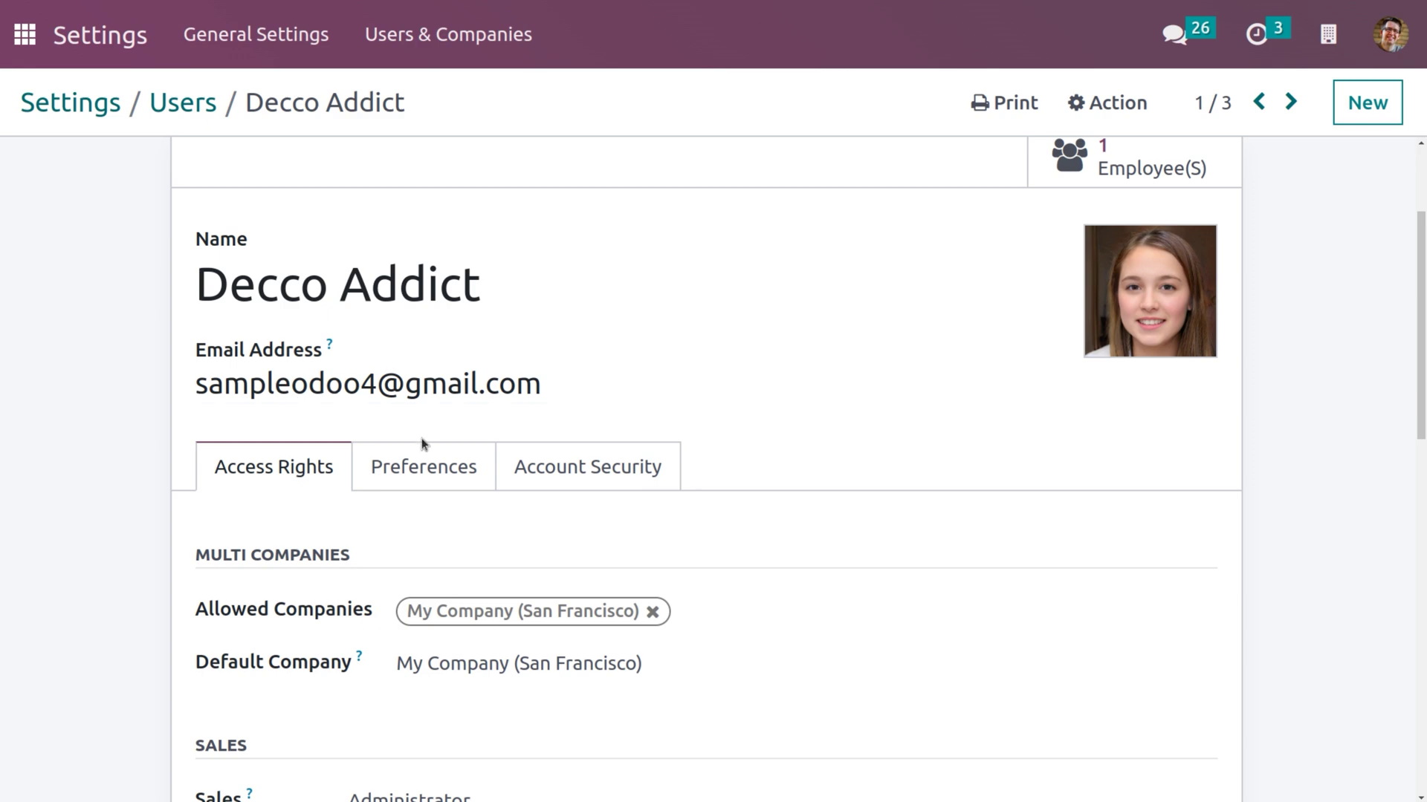
Set a new password for the Decco Addict user through Action > Change Password.
{"action": "scroll", "coordinate": [346, 579], "scroll_direction": "down", "scroll_amount": 5}
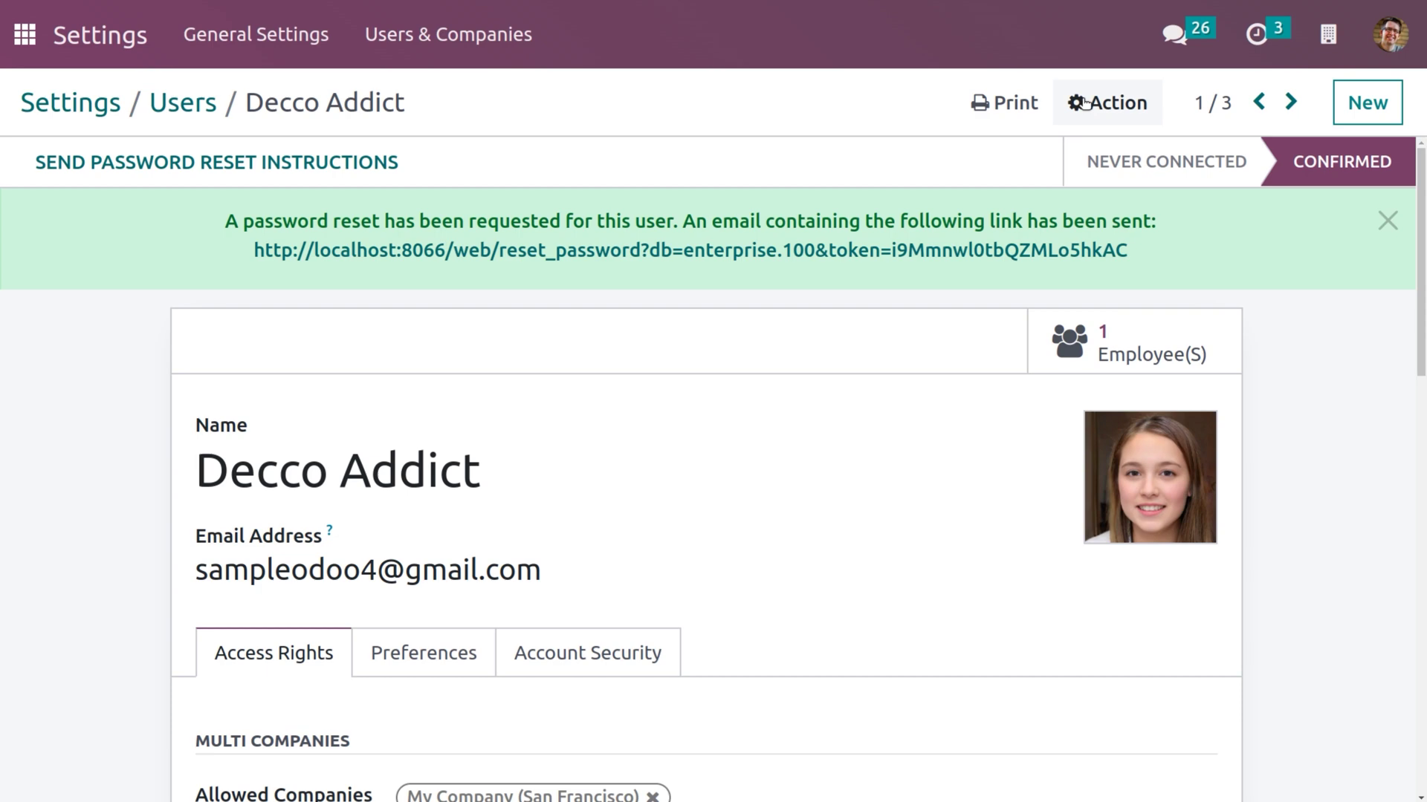
{"action": "left_click", "coordinate": [1086, 105]}
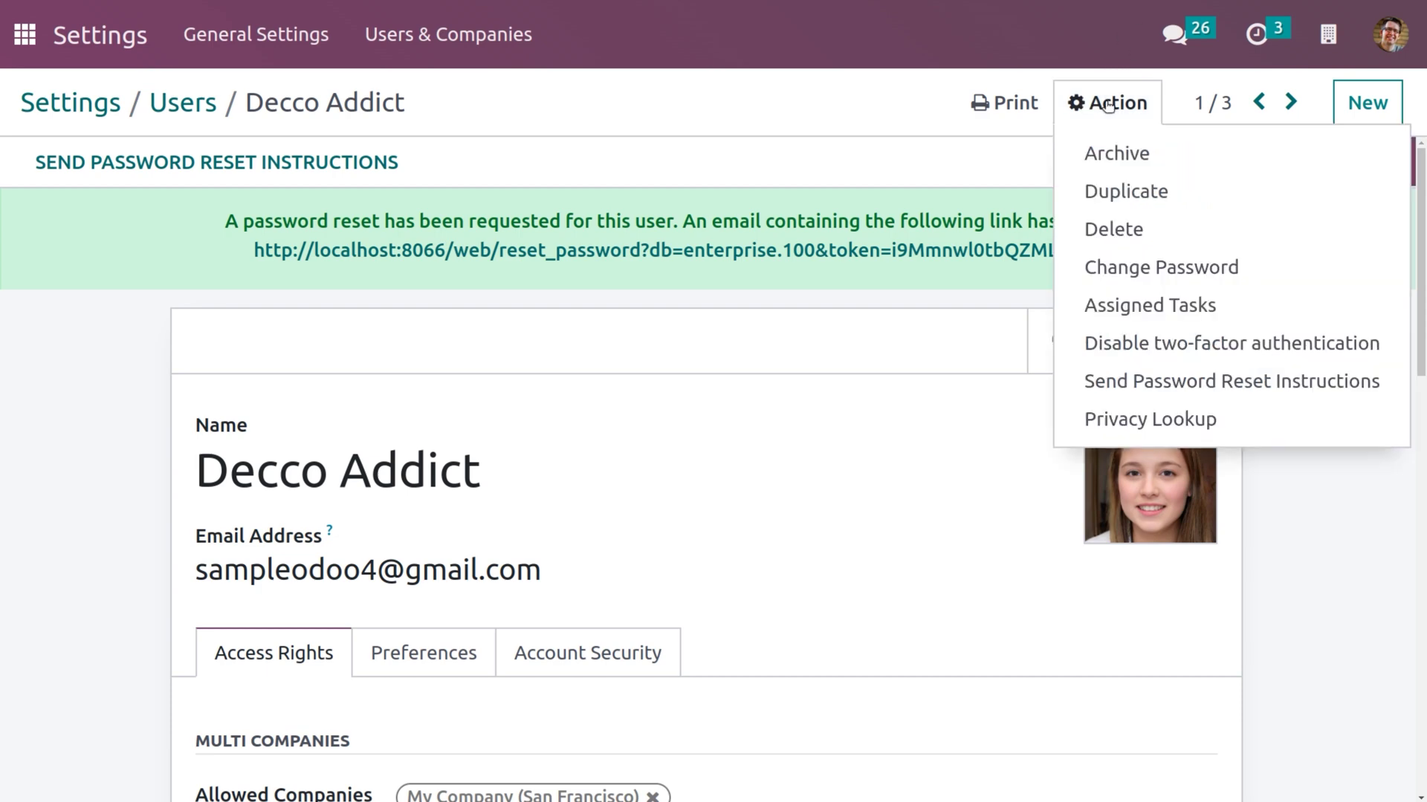
{"action": "left_click", "coordinate": [1107, 269]}
{"action": "left_click", "coordinate": [830, 215]}
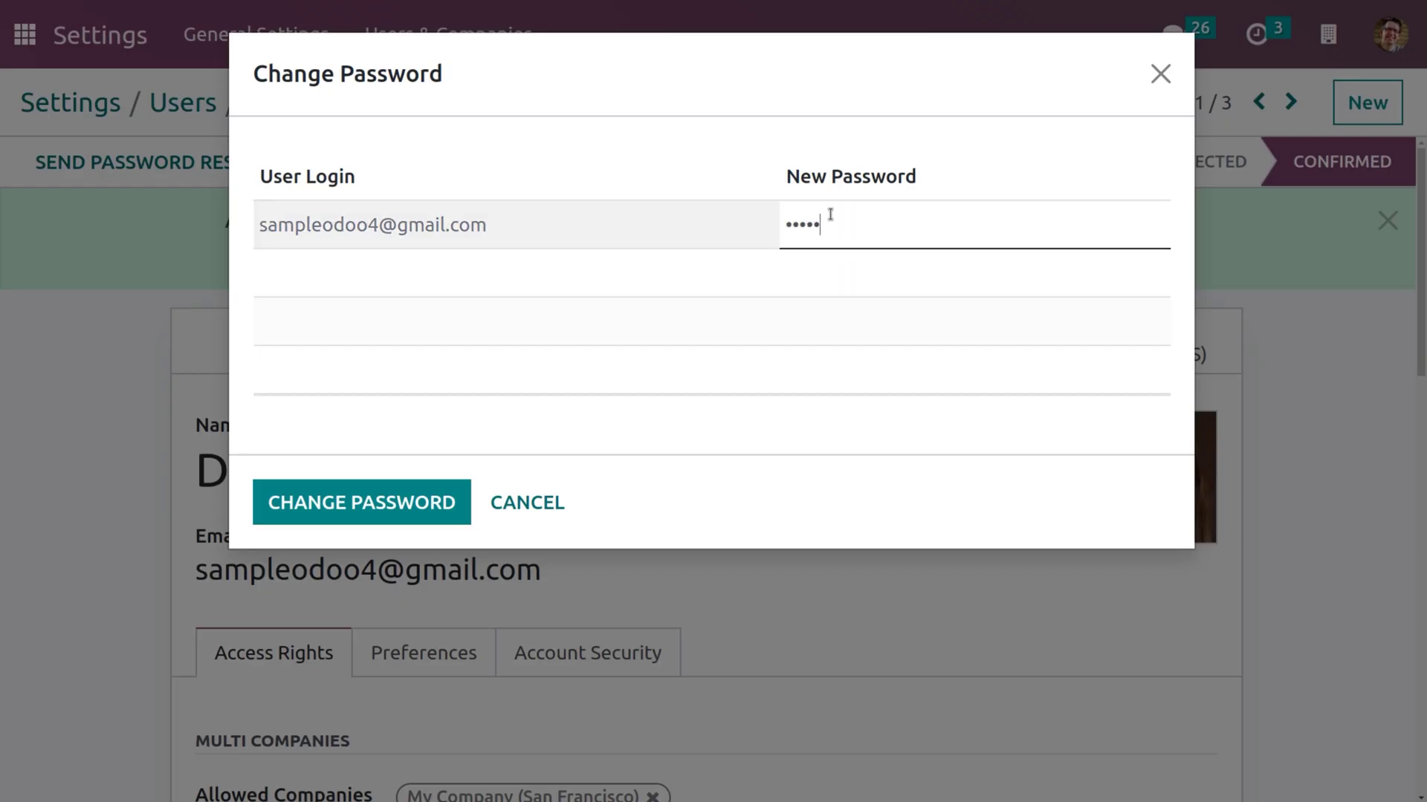
{"action": "left_click", "coordinate": [416, 513]}
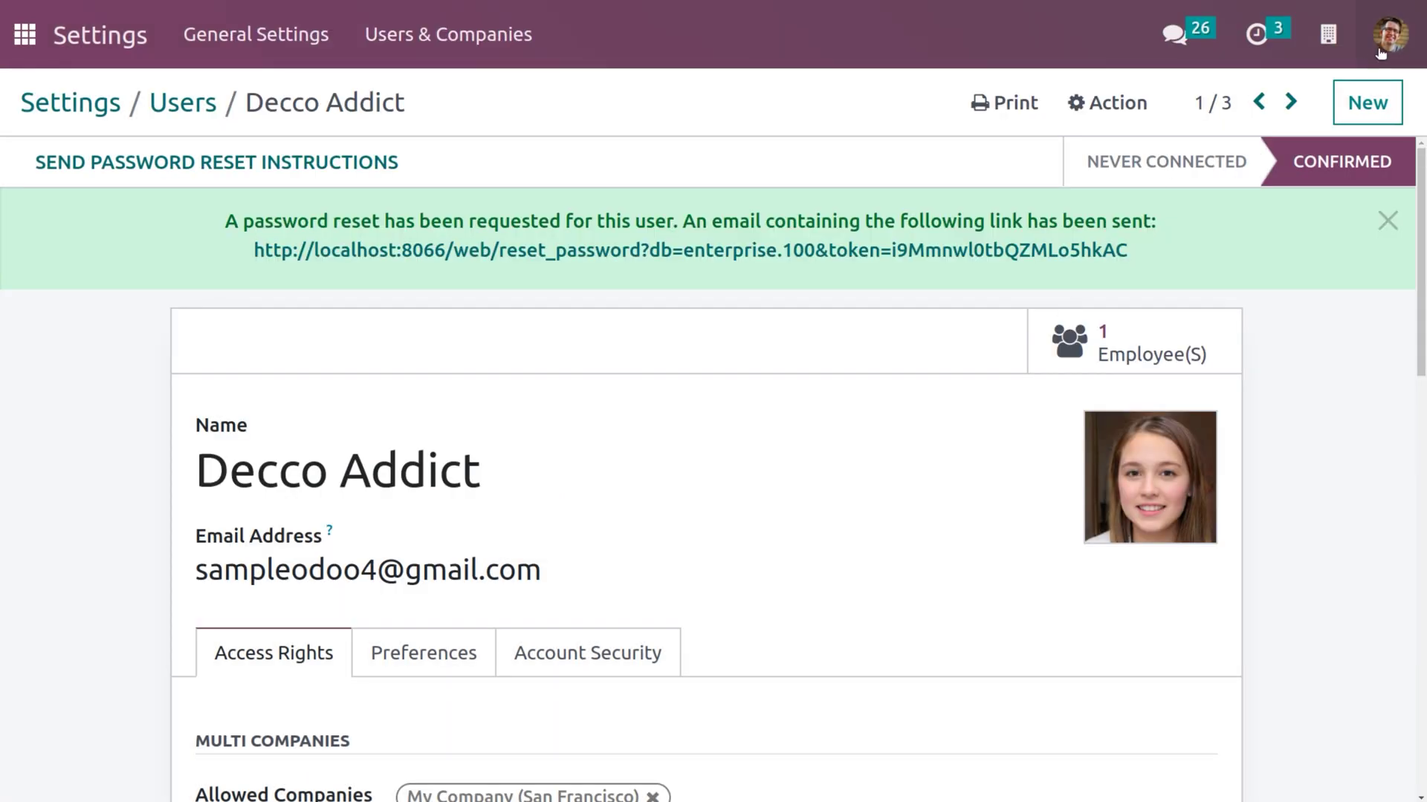
Sign out of the admin session and log in as the other user with the new password.
{"action": "left_click", "coordinate": [1386, 49]}
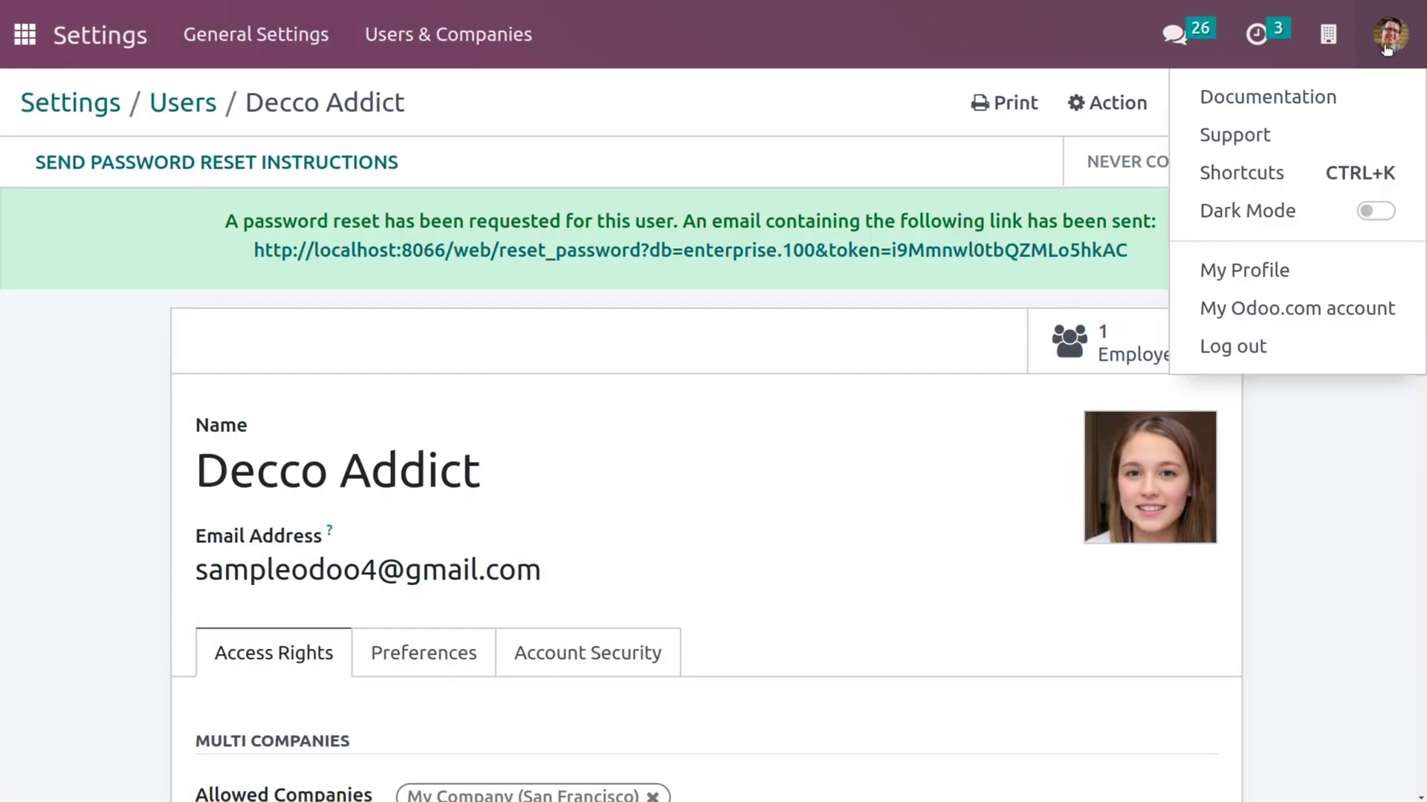
{"action": "left_click", "coordinate": [1227, 350]}
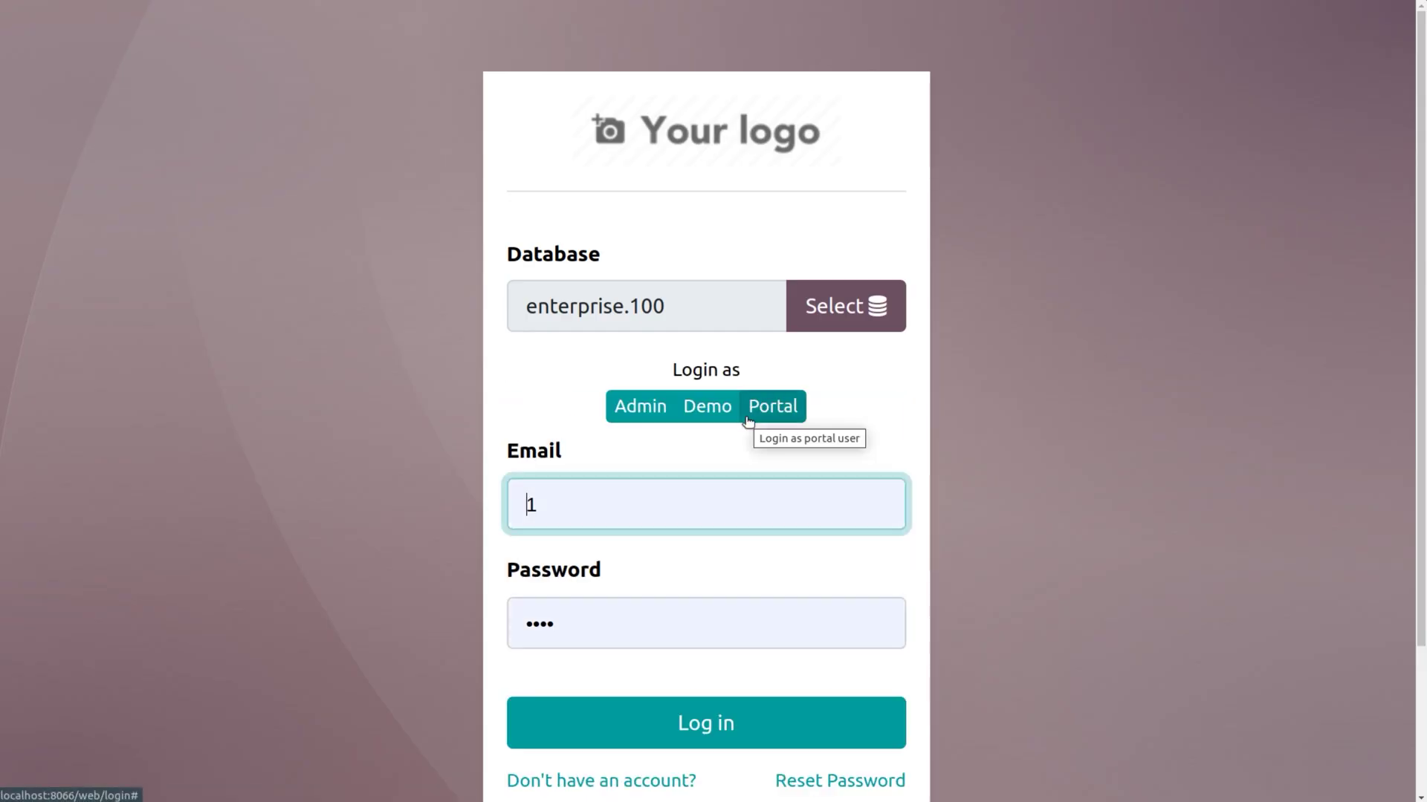
{"action": "left_click", "coordinate": [620, 496]}
{"action": "key", "text": "BackSpace"}
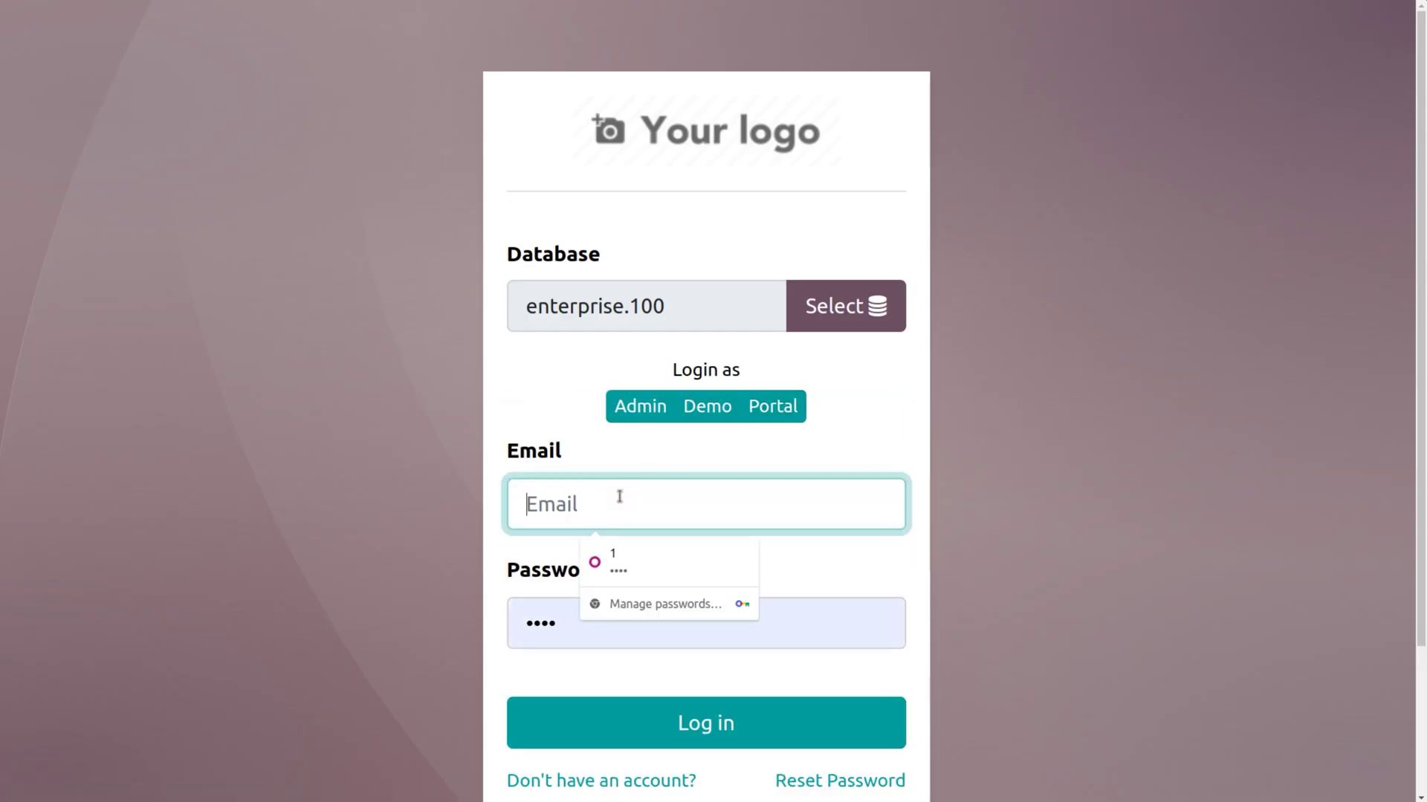
{"action": "left_click", "coordinate": [646, 556]}
{"action": "left_click", "coordinate": [599, 623]}
{"action": "type", "text": "123456"}
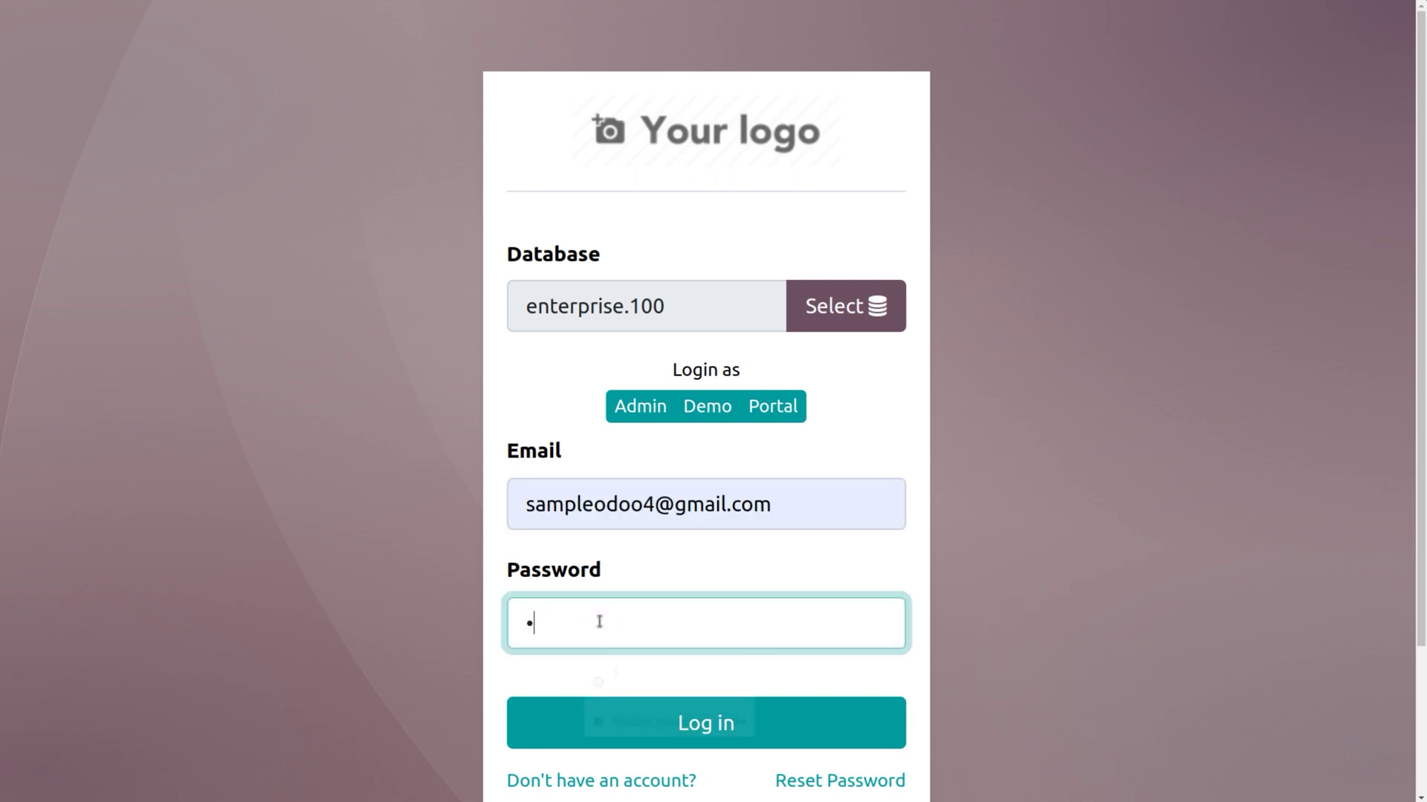
{"action": "left_click", "coordinate": [667, 732]}
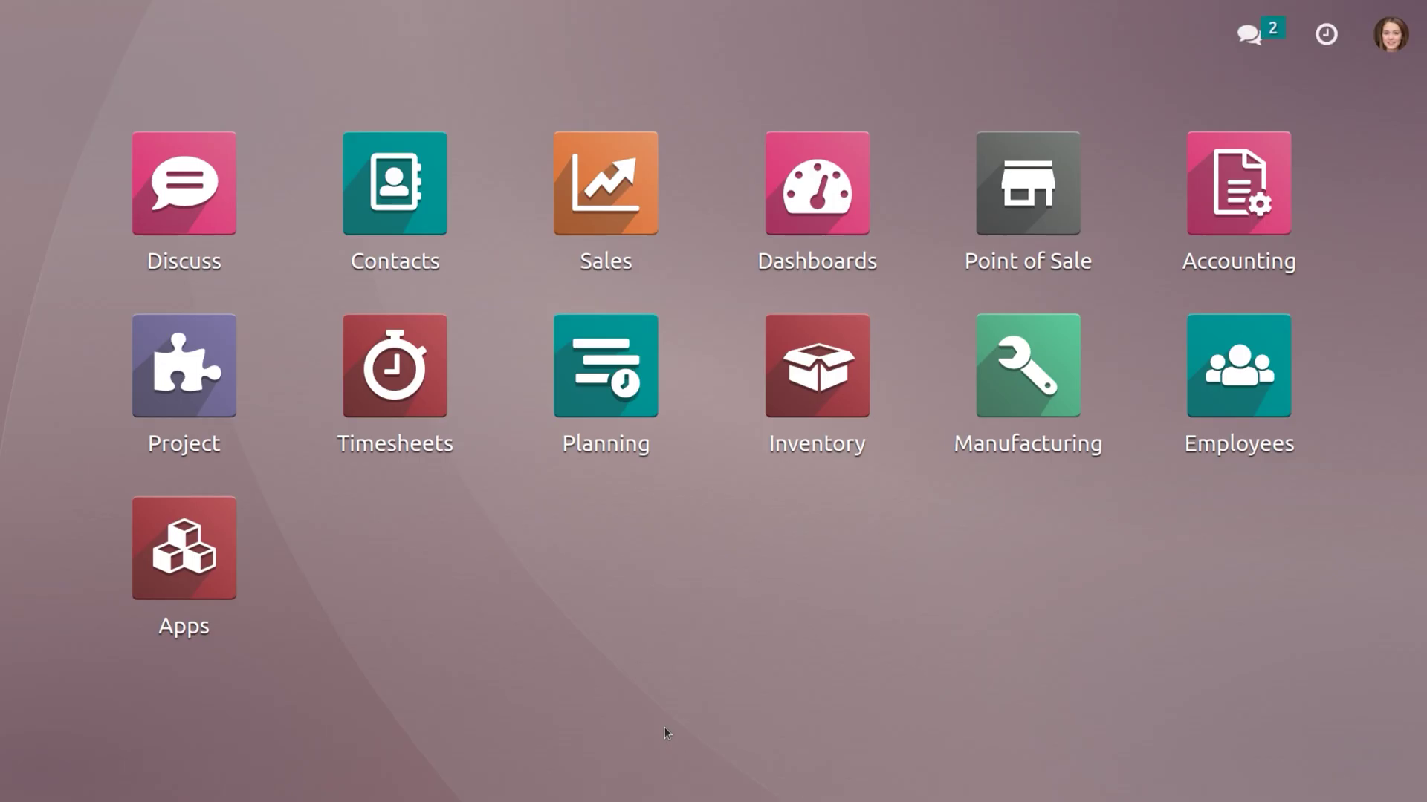
Verify this user can open the website project and its tasks, then log out.
{"action": "left_click", "coordinate": [222, 385]}
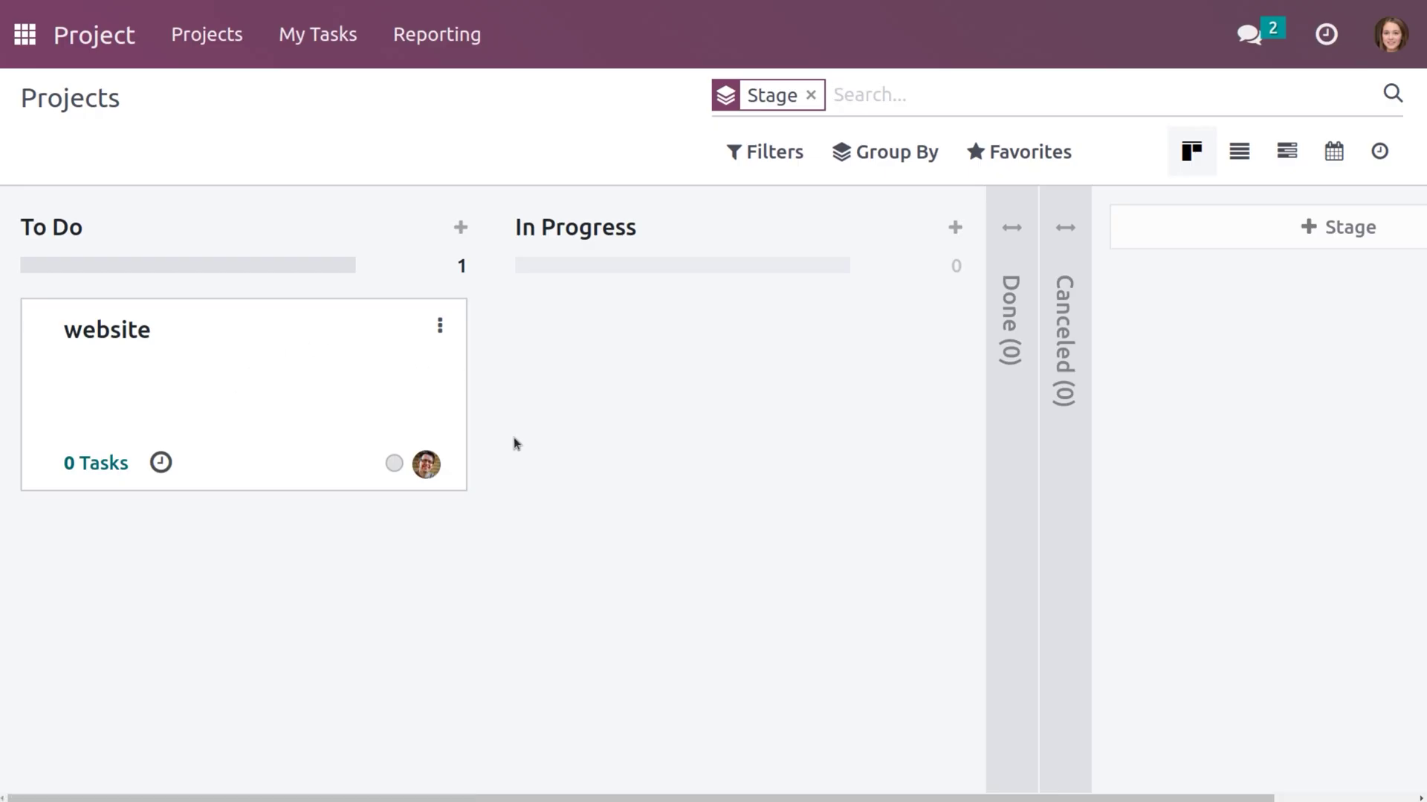
{"action": "left_click", "coordinate": [368, 328]}
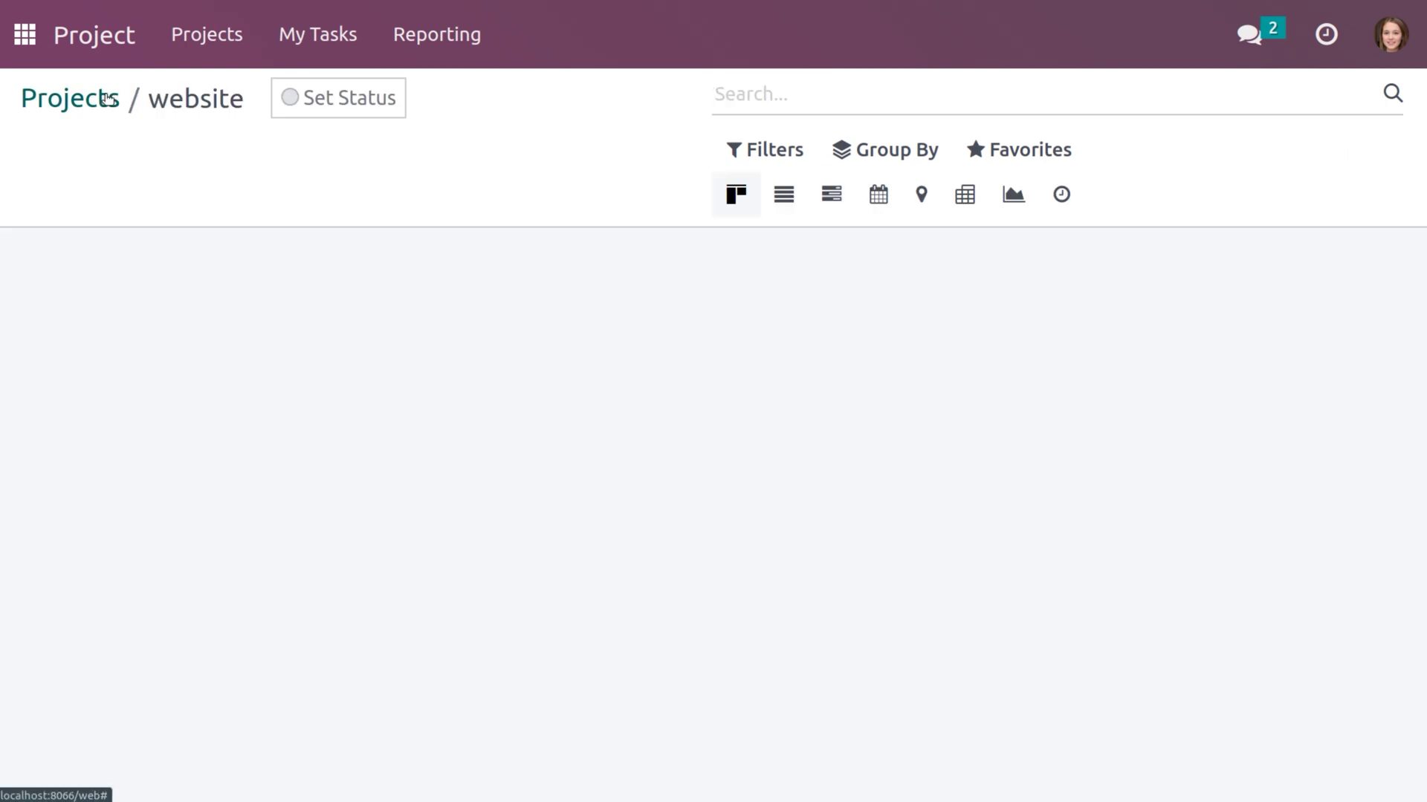
{"action": "left_click", "coordinate": [108, 99]}
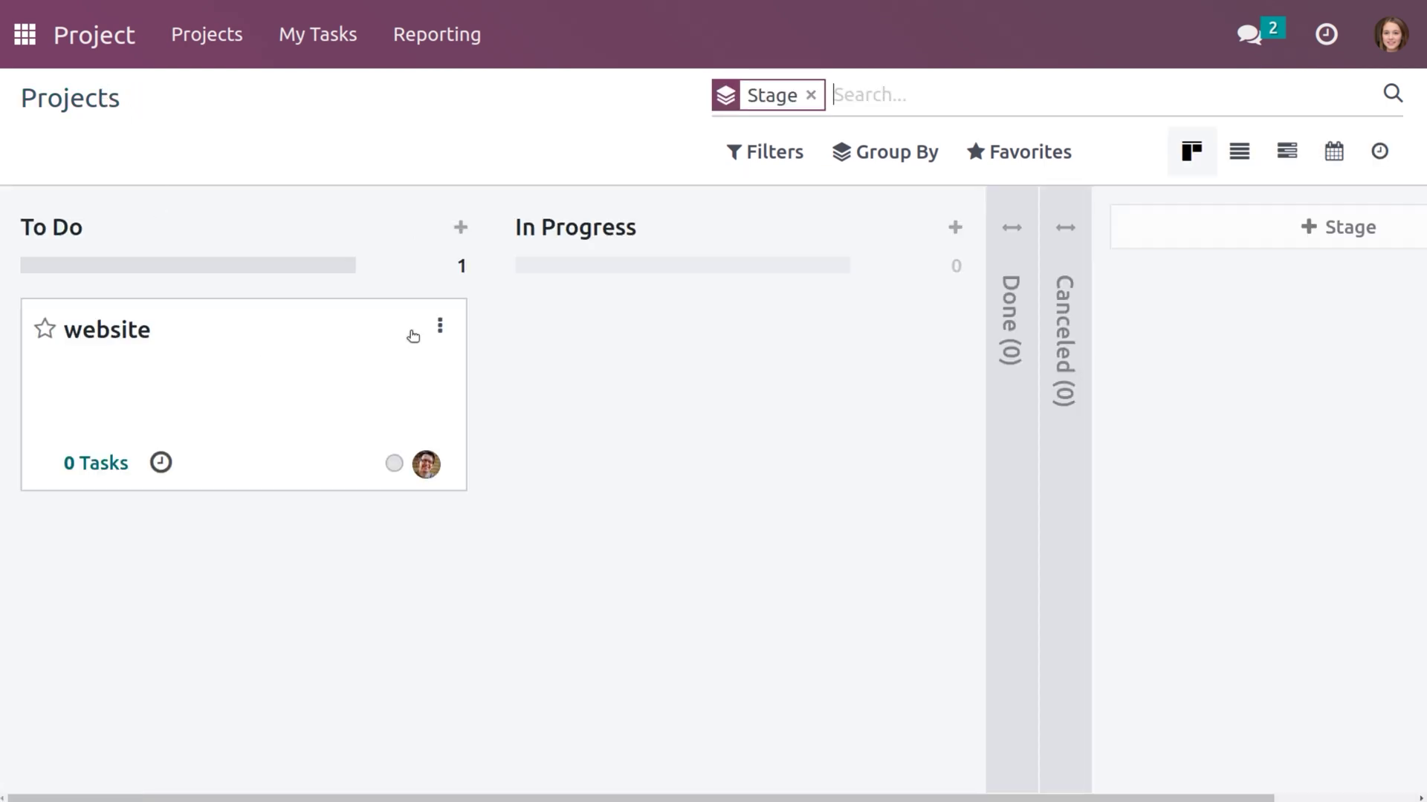
{"action": "left_click", "coordinate": [440, 325]}
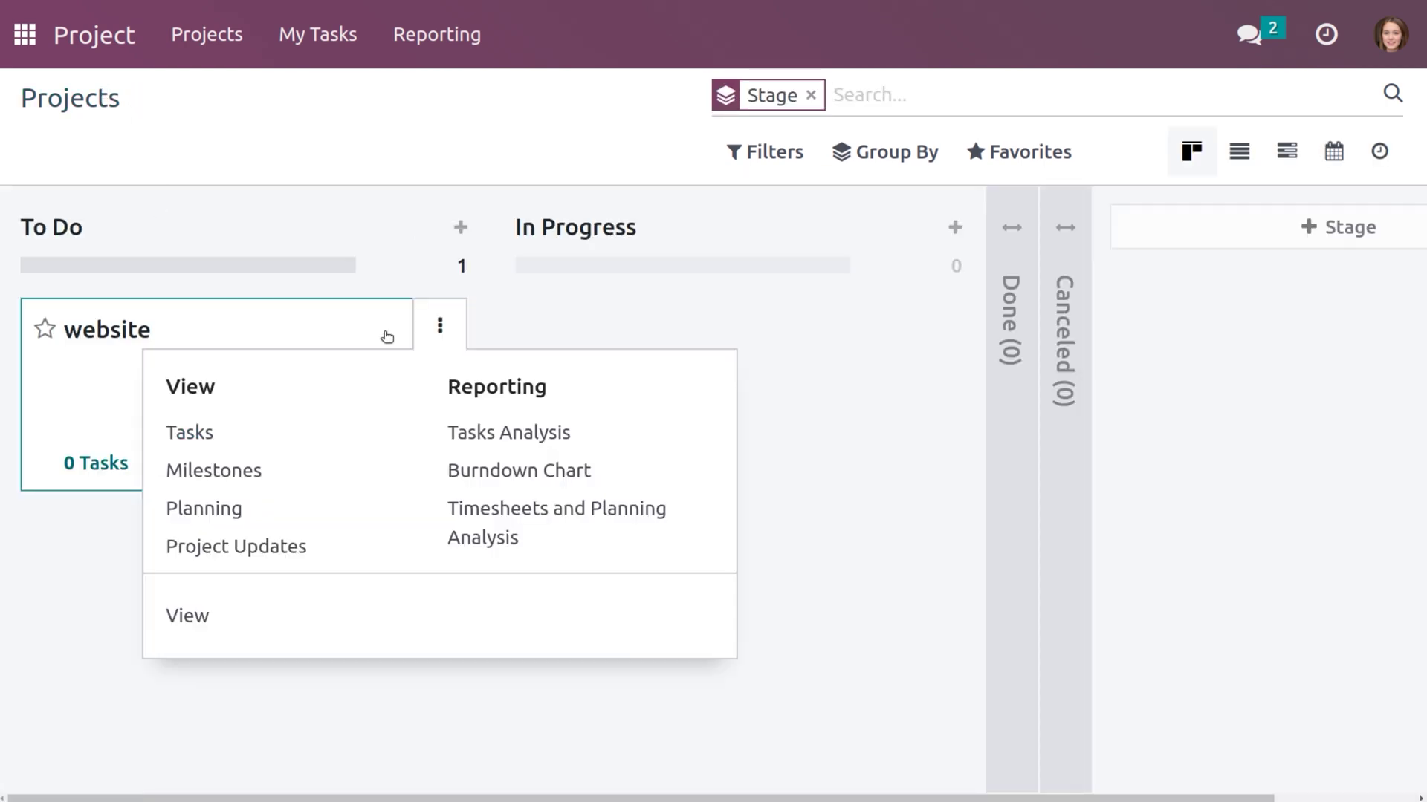
{"action": "left_click", "coordinate": [215, 451]}
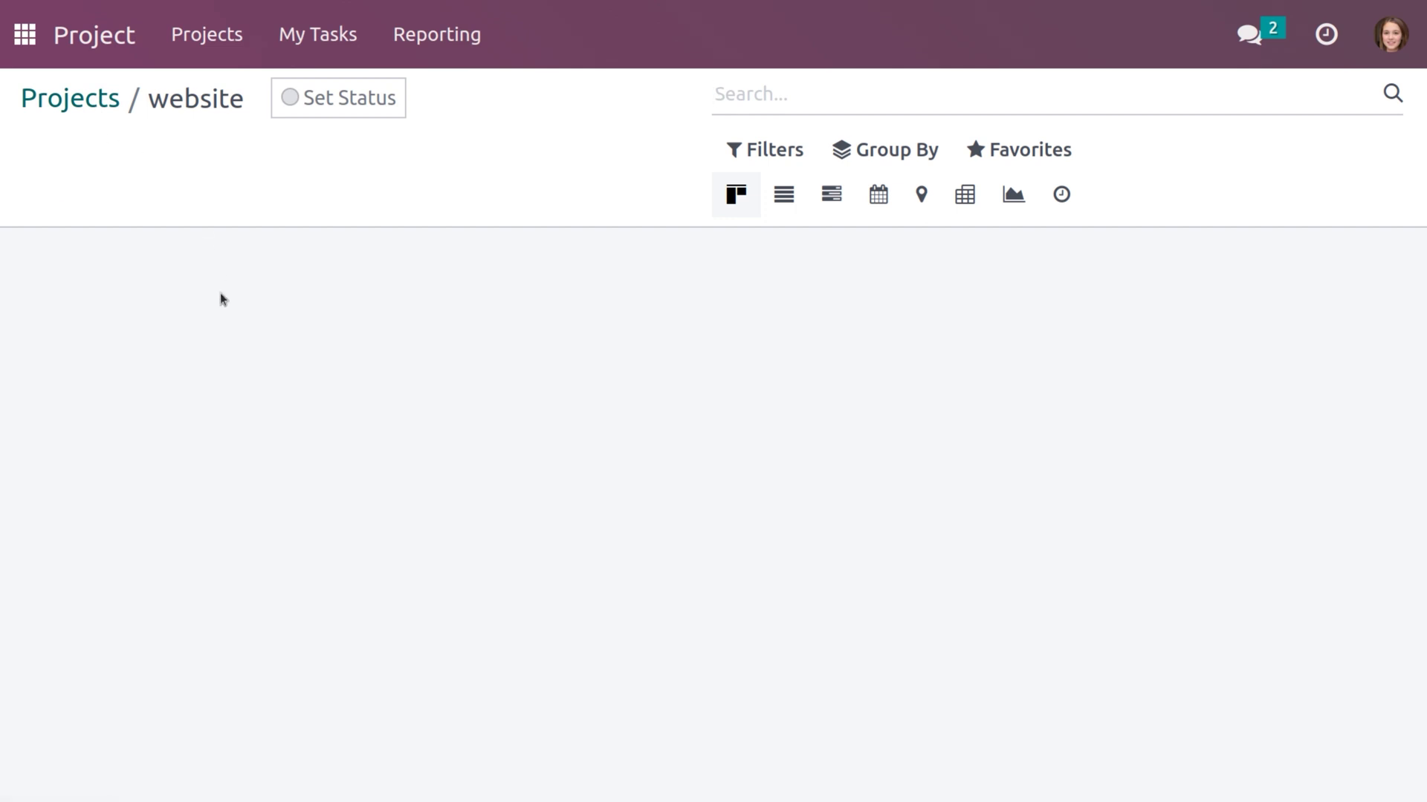
{"action": "left_click", "coordinate": [80, 108]}
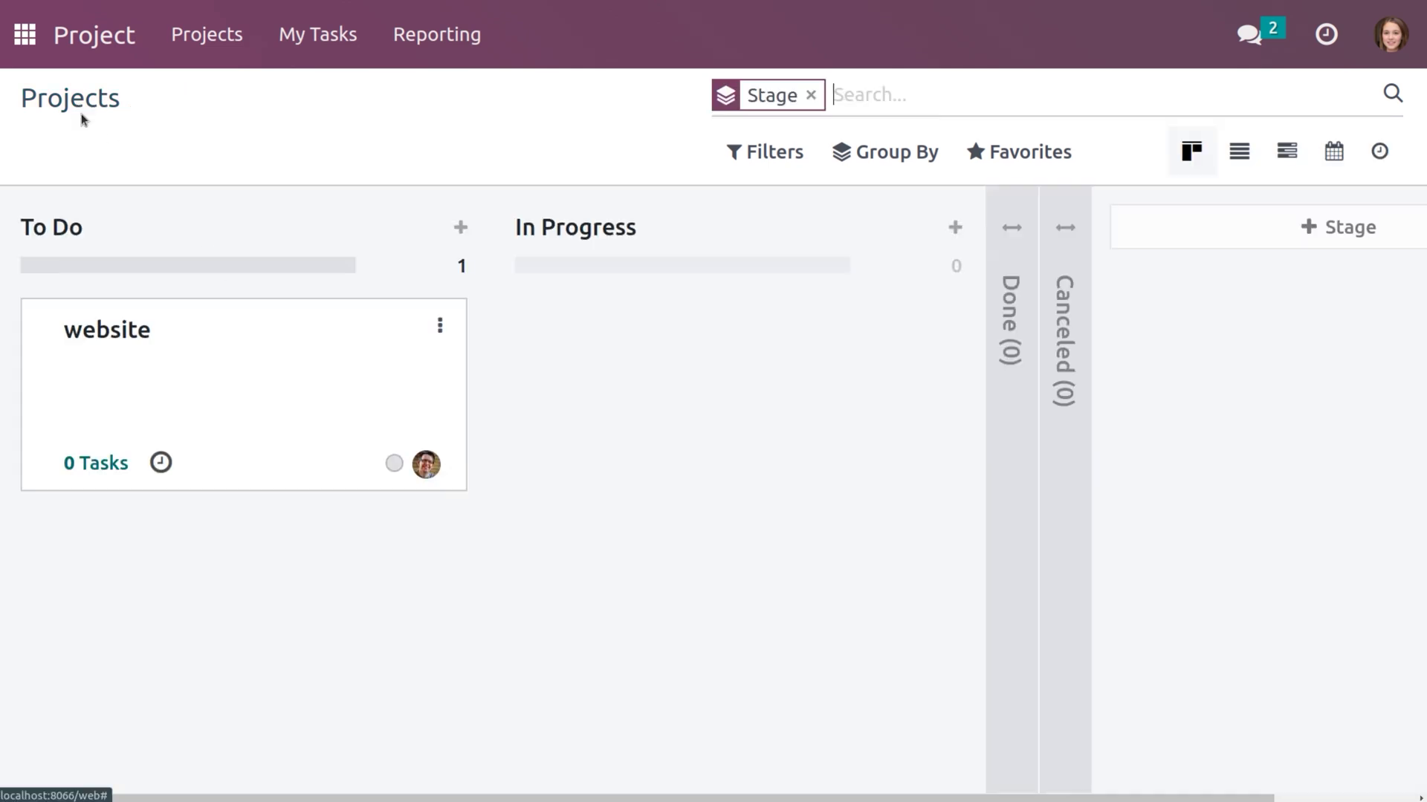
{"action": "left_click", "coordinate": [432, 329]}
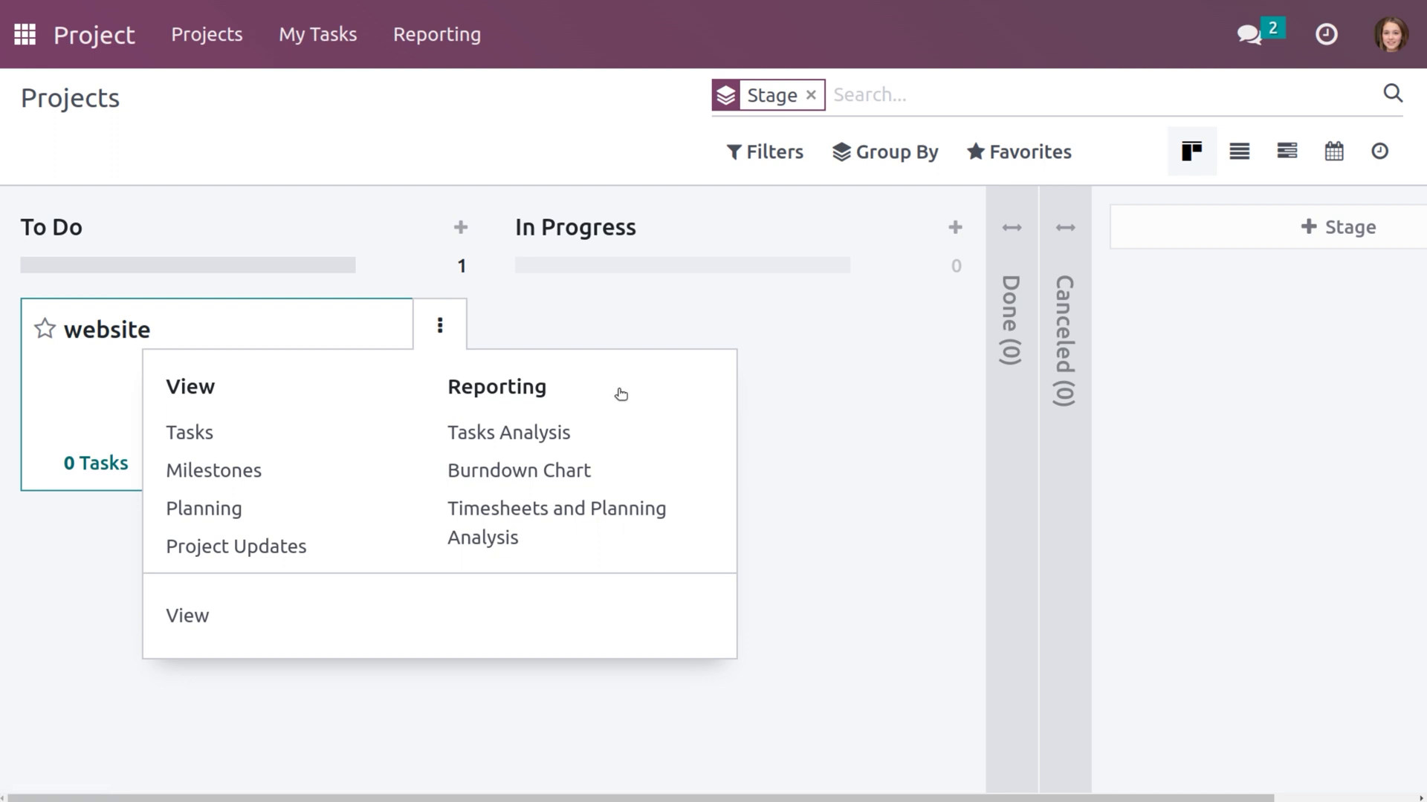
{"action": "left_click", "coordinate": [726, 261]}
{"action": "left_click", "coordinate": [1389, 45]}
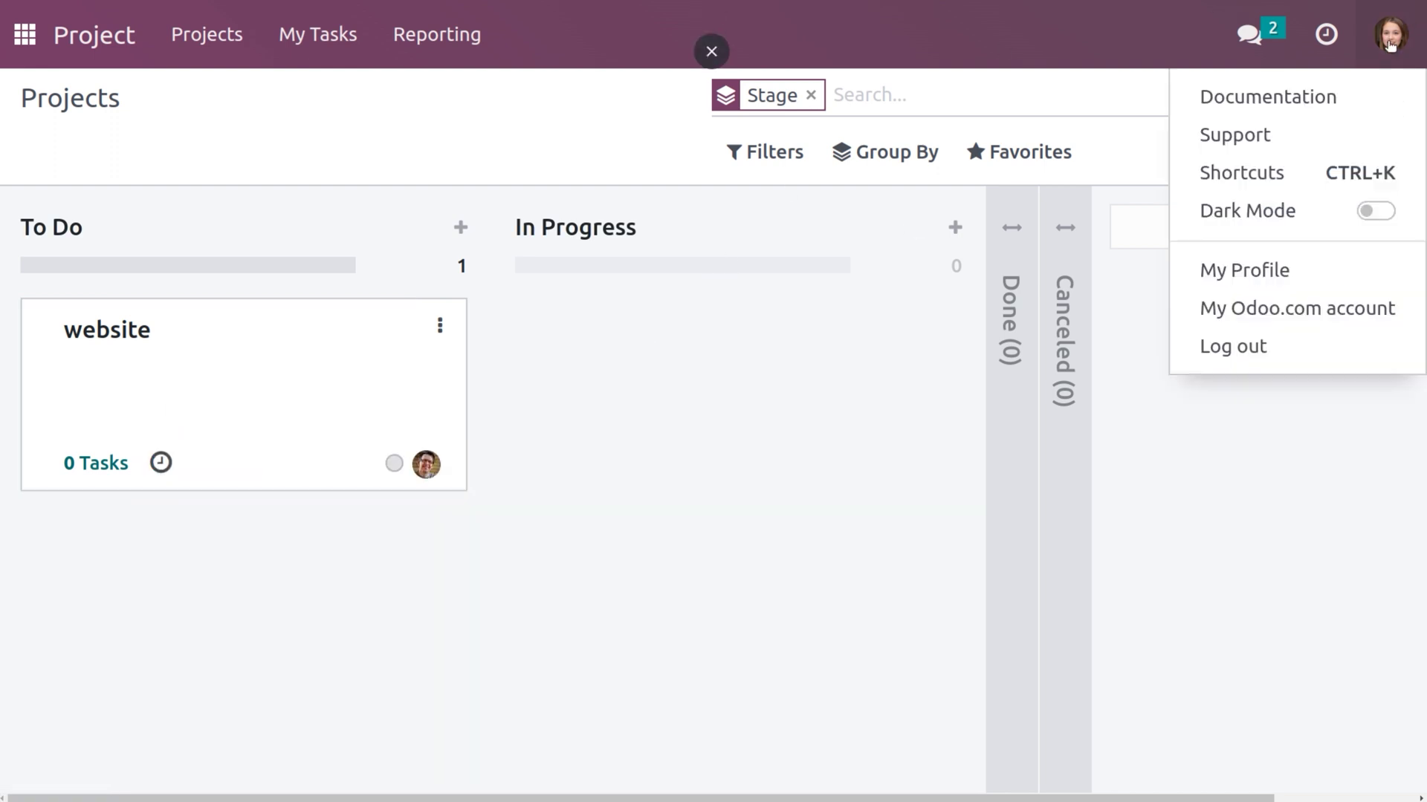
{"action": "left_click", "coordinate": [1237, 355]}
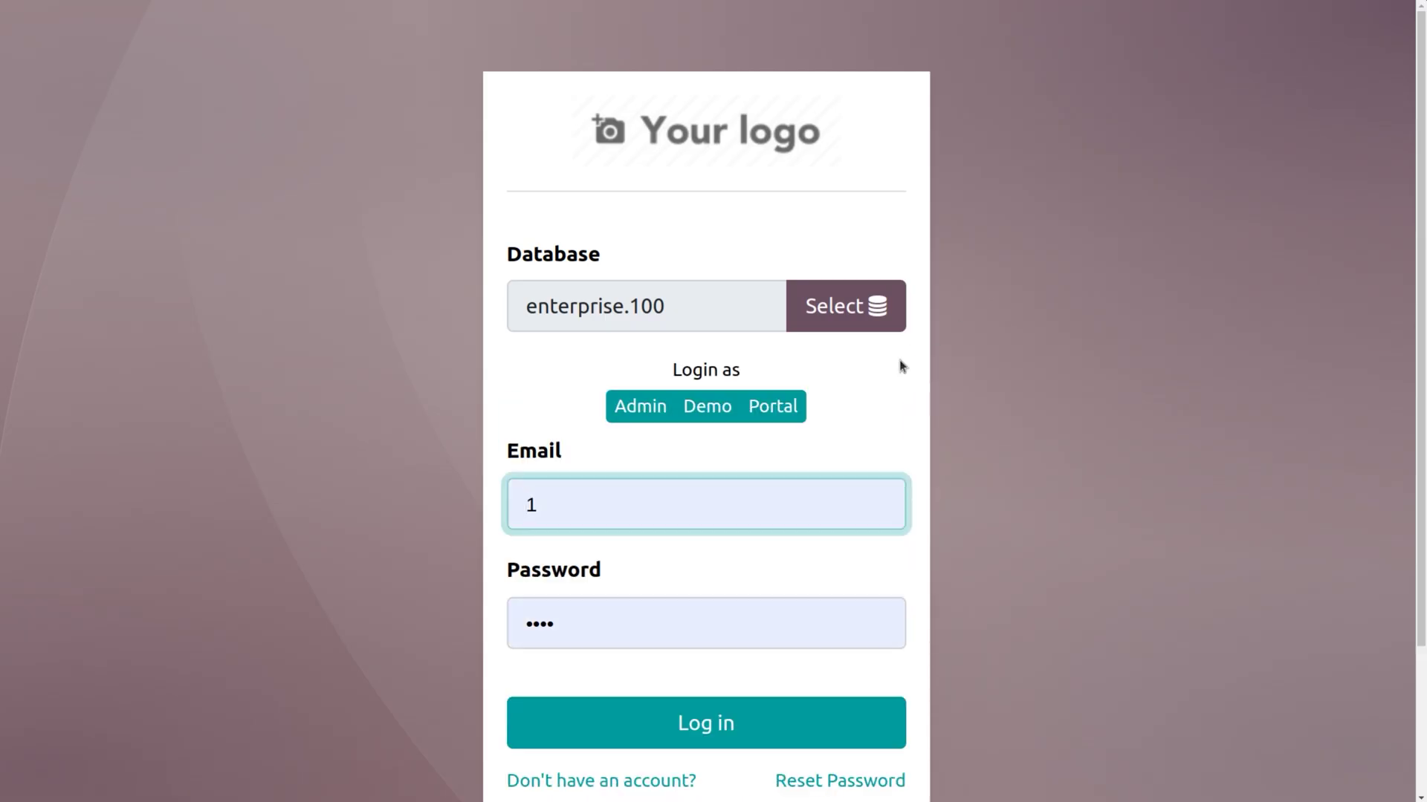
Log back in as the administrator, decline the browser's password update, and open Project.
{"action": "left_click", "coordinate": [625, 607]}
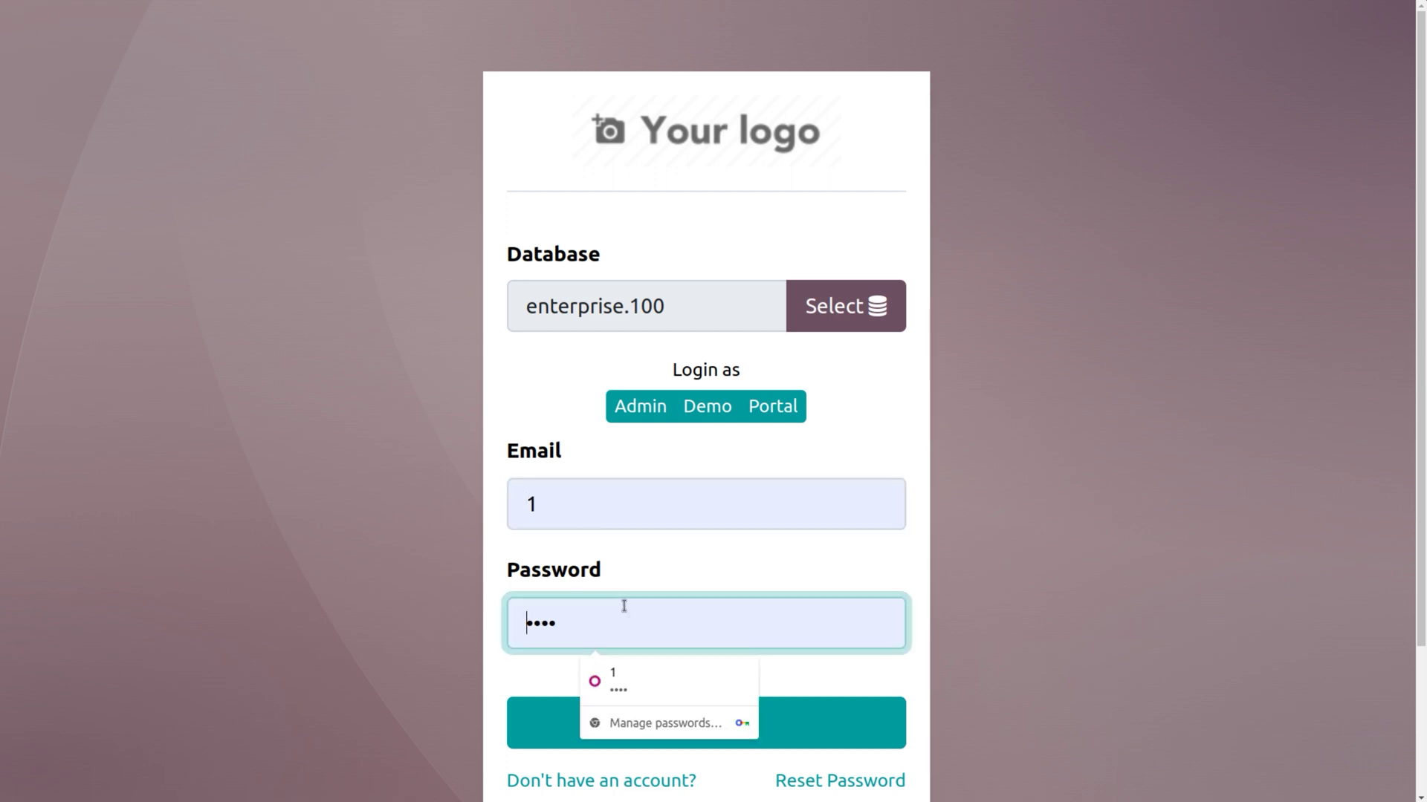
{"action": "key", "text": "BackSpace"}
{"action": "key", "text": "BackSpace"}
{"action": "key", "text": "BackSpace"}
{"action": "key", "text": "BackSpace"}
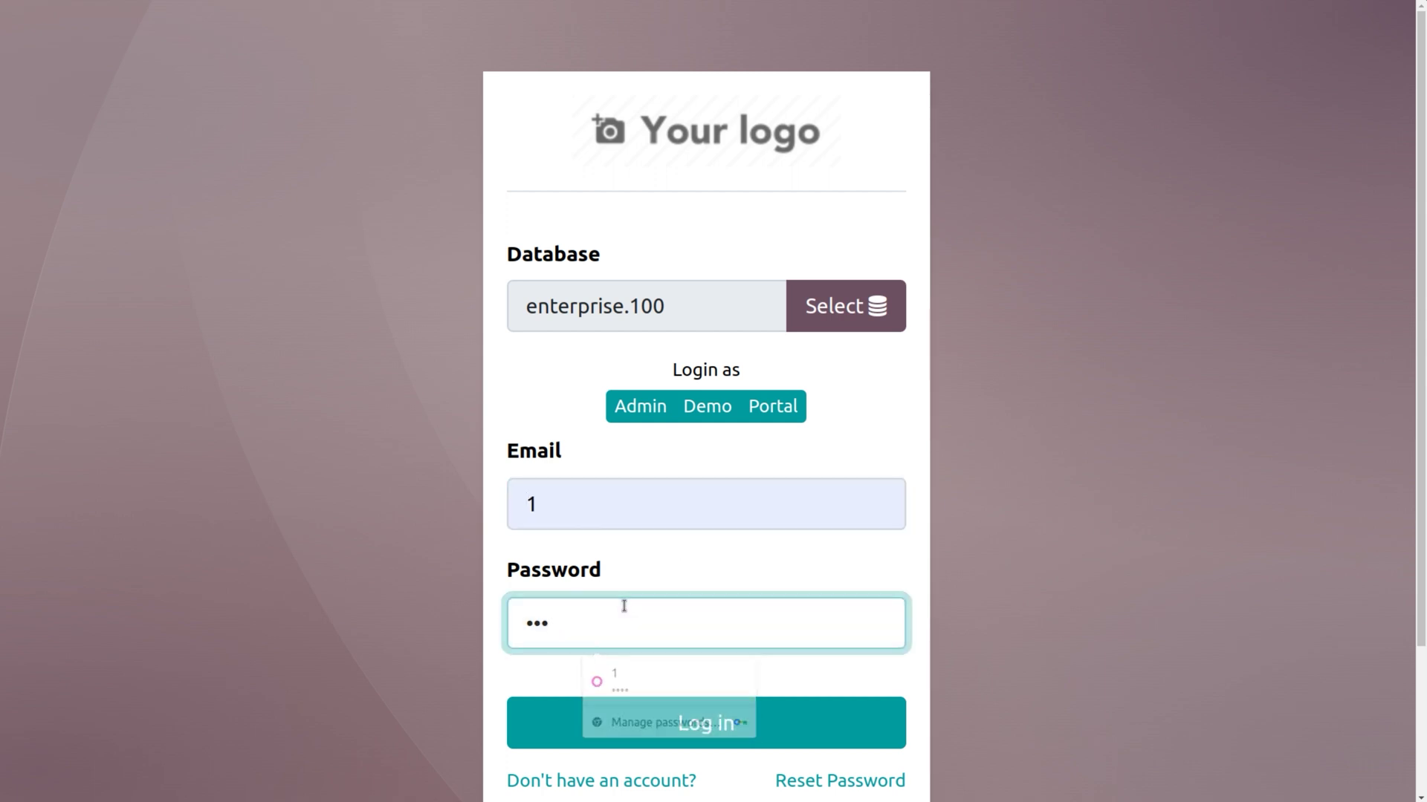
{"action": "type", "text": "1"}
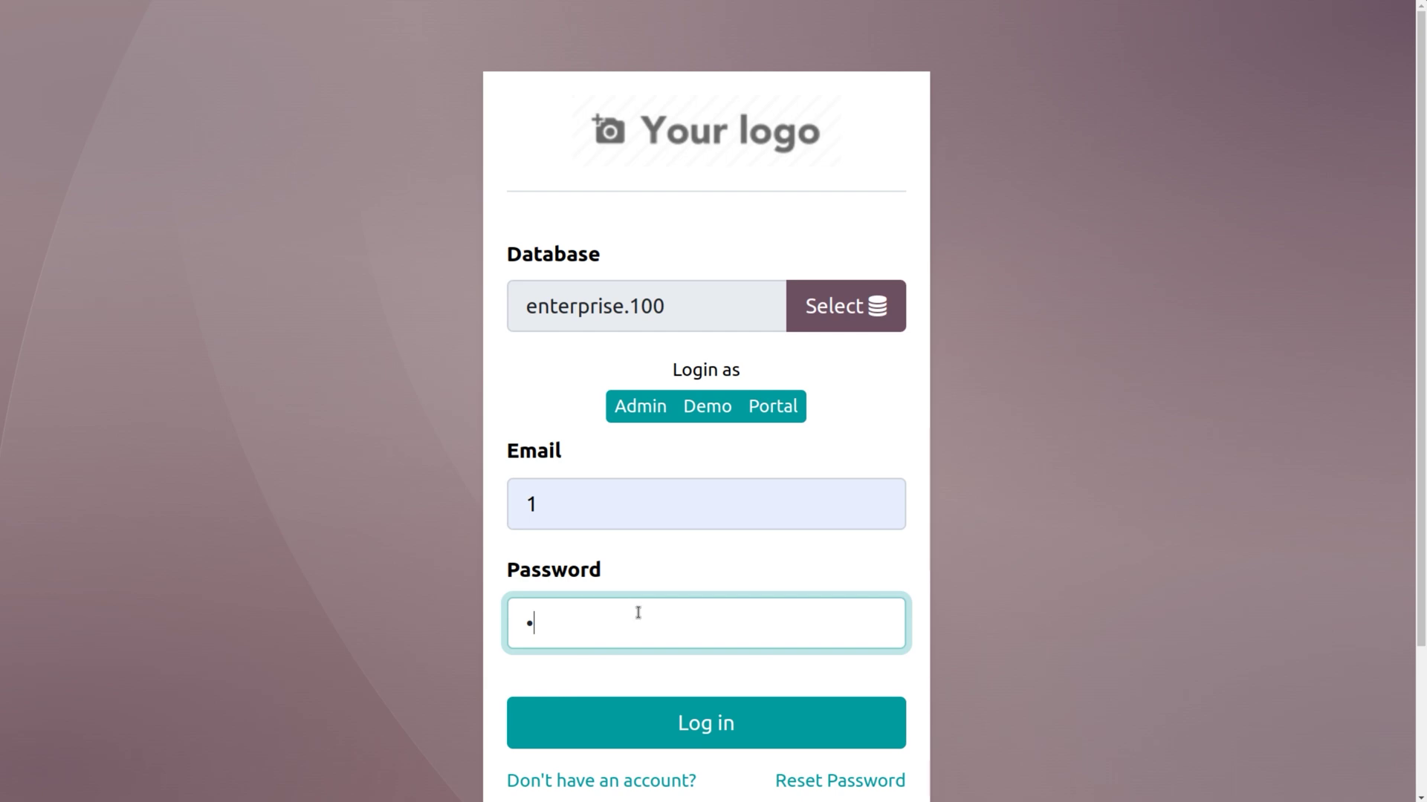
{"action": "left_click", "coordinate": [682, 738]}
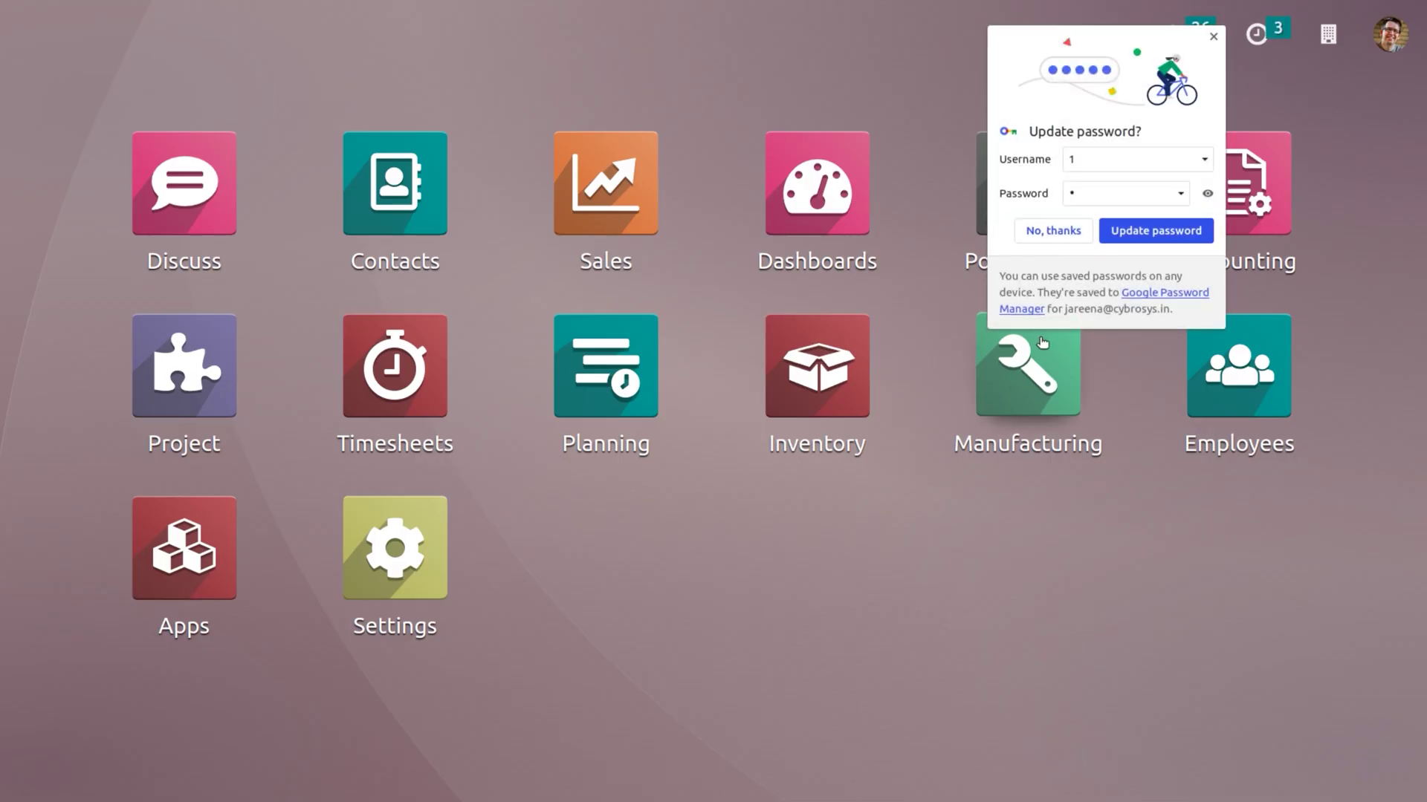
{"action": "left_click", "coordinate": [1041, 230]}
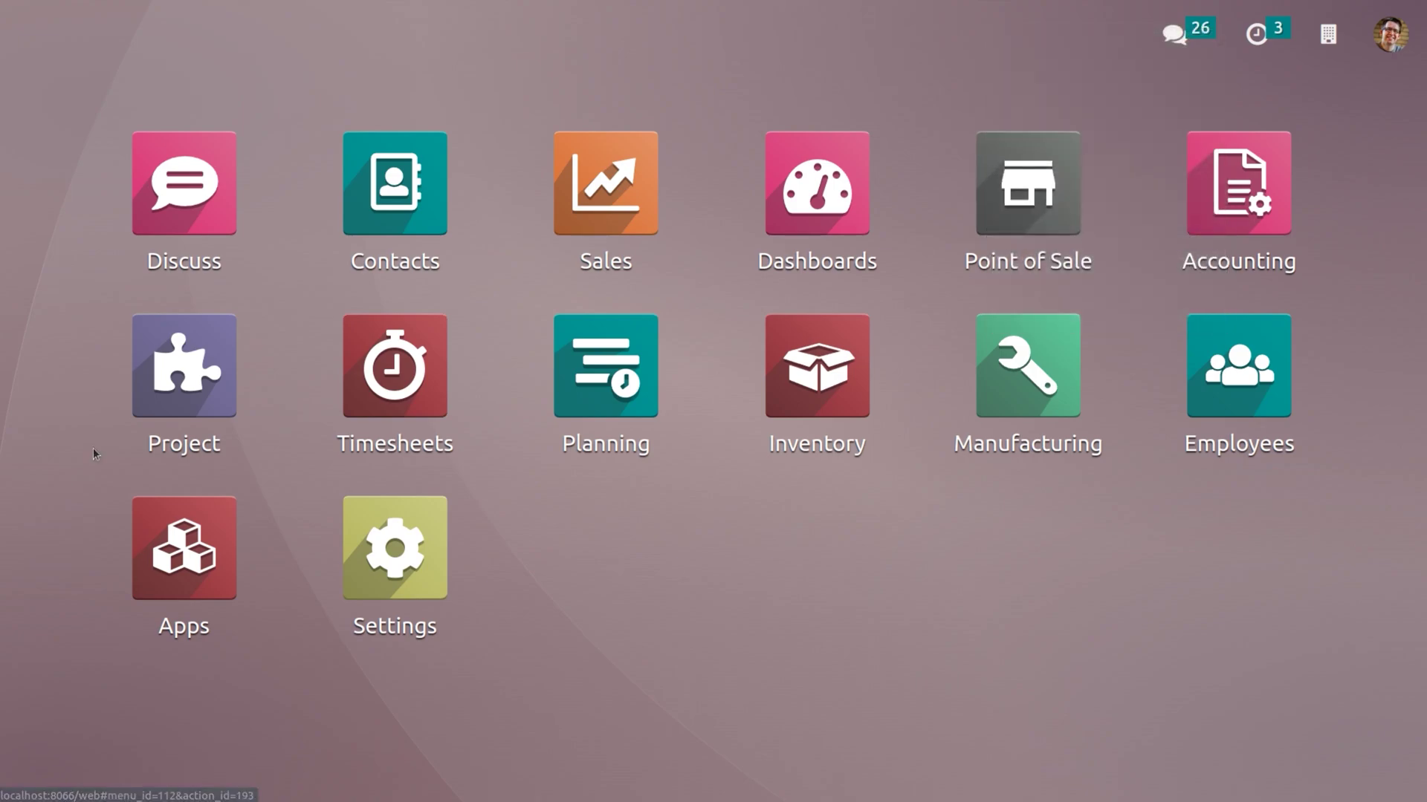
{"action": "left_click", "coordinate": [145, 436]}
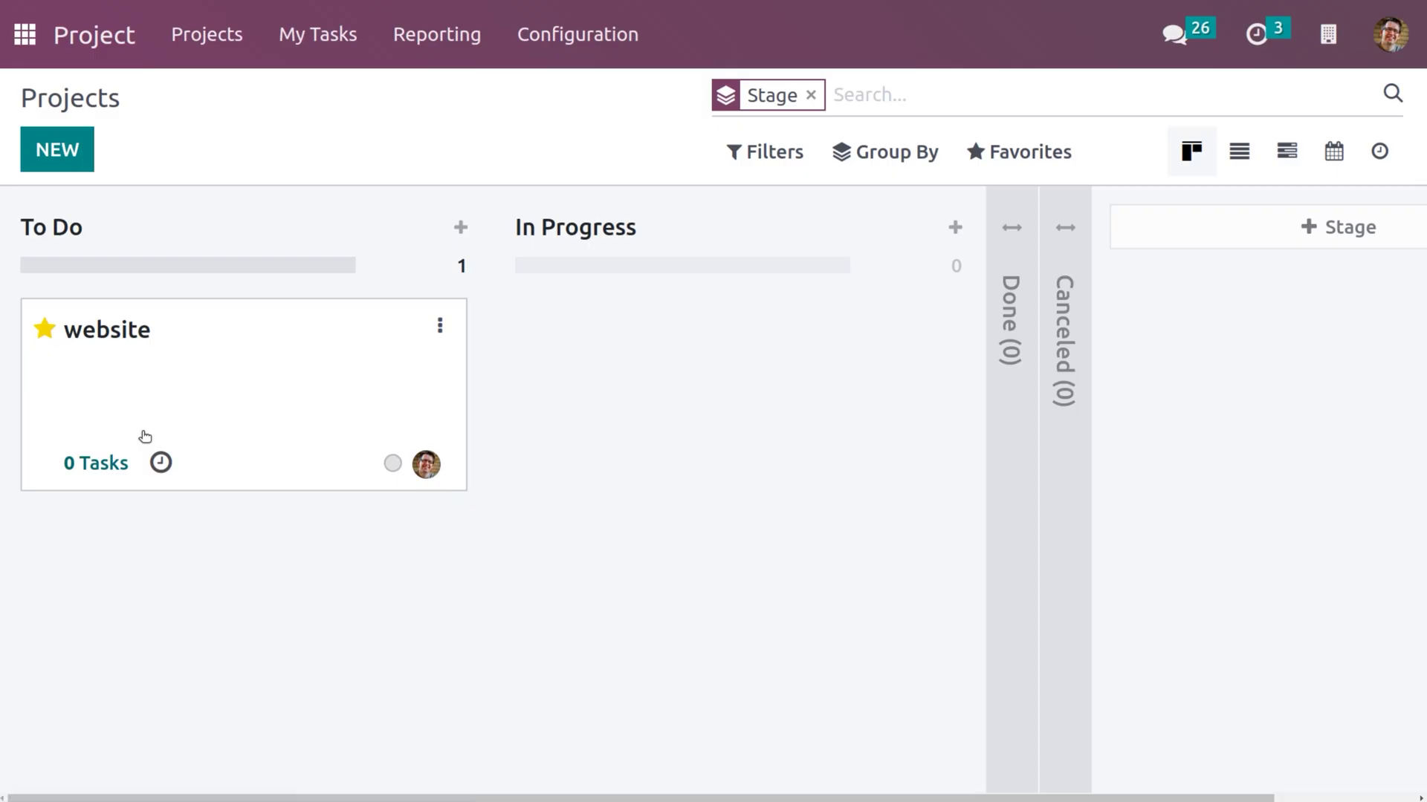
Switch the website project's Visibility setting to All internal users and save the project.
{"action": "left_click", "coordinate": [440, 326]}
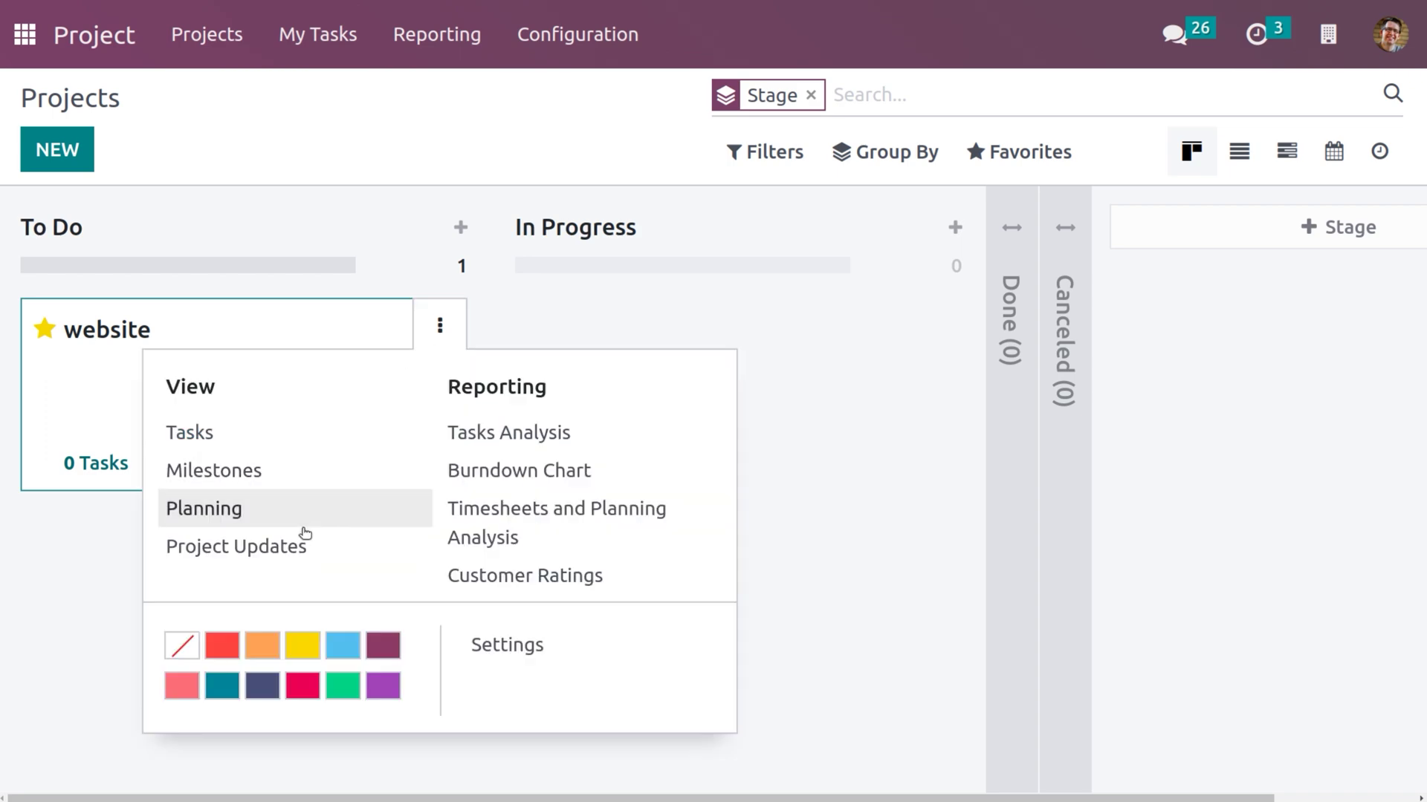
{"action": "left_click", "coordinate": [488, 633]}
{"action": "scroll", "coordinate": [392, 532], "scroll_direction": "down", "scroll_amount": 5}
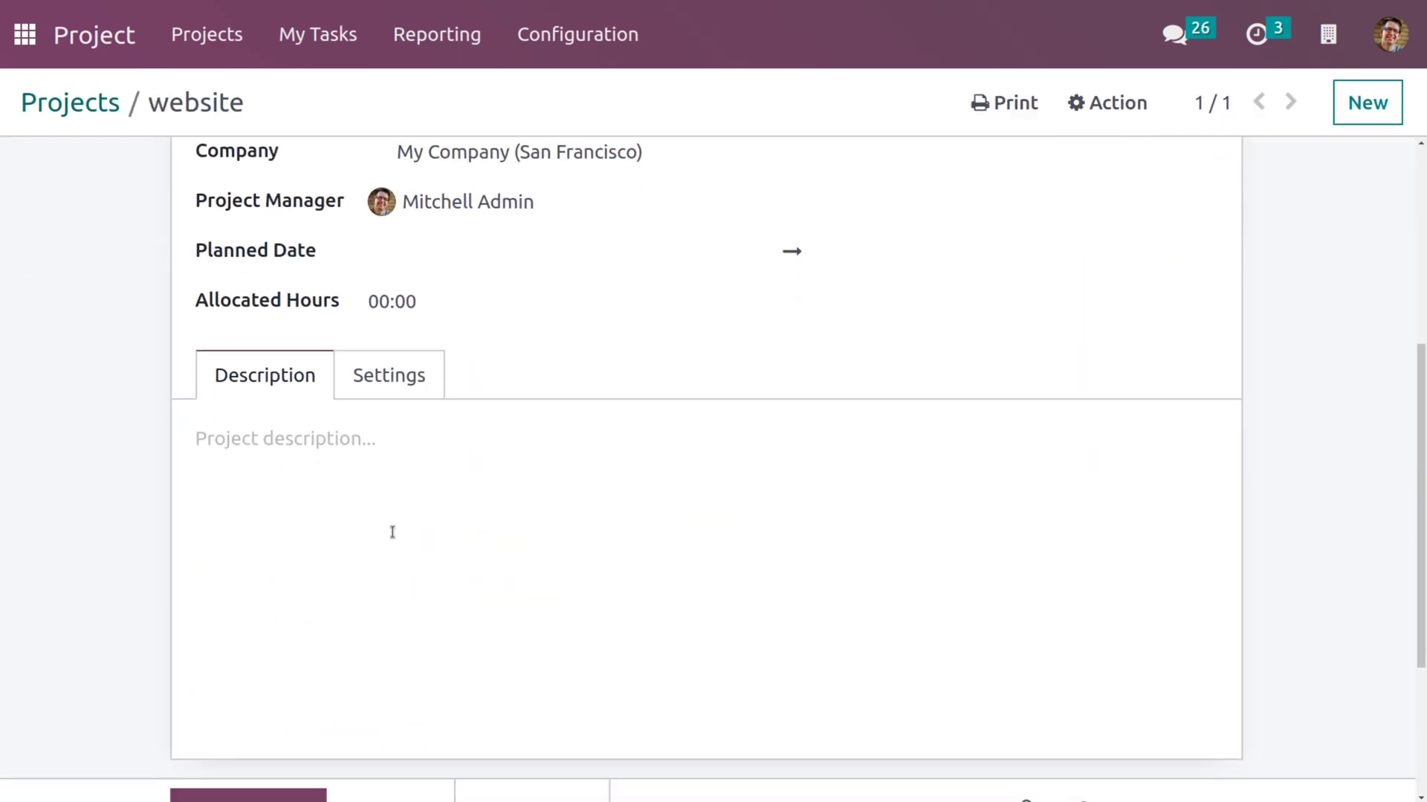
{"action": "left_click", "coordinate": [383, 394]}
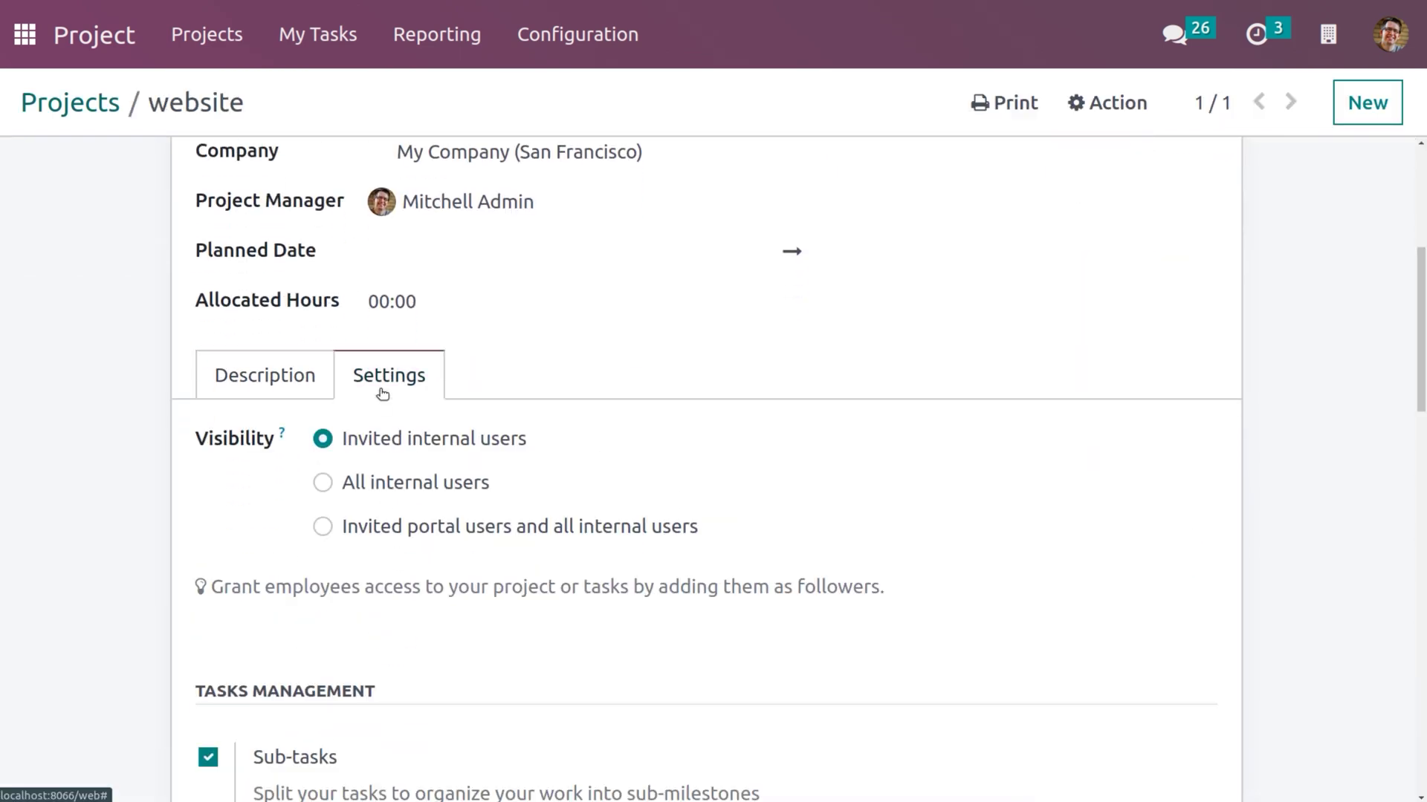
{"action": "left_click", "coordinate": [324, 487]}
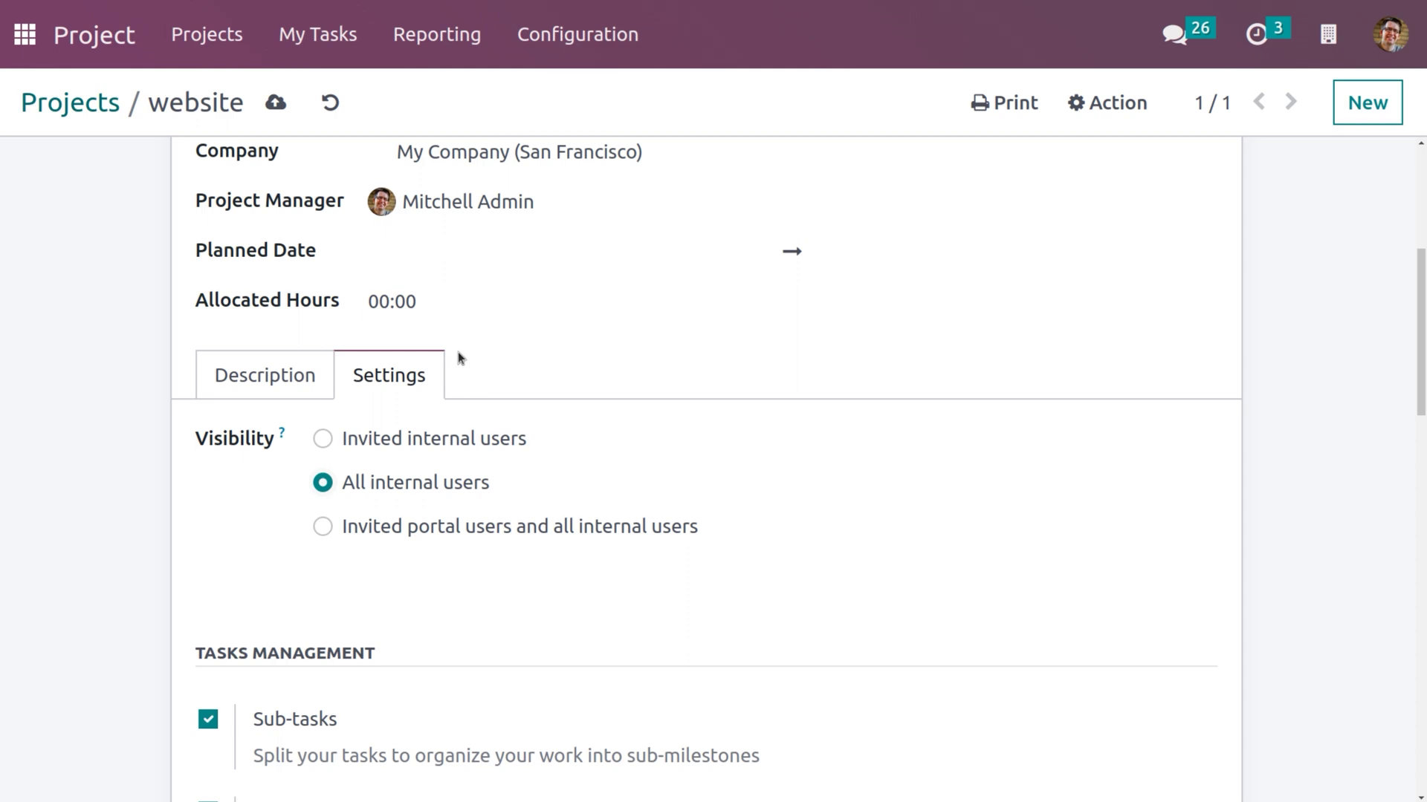
{"action": "left_click", "coordinate": [275, 103]}
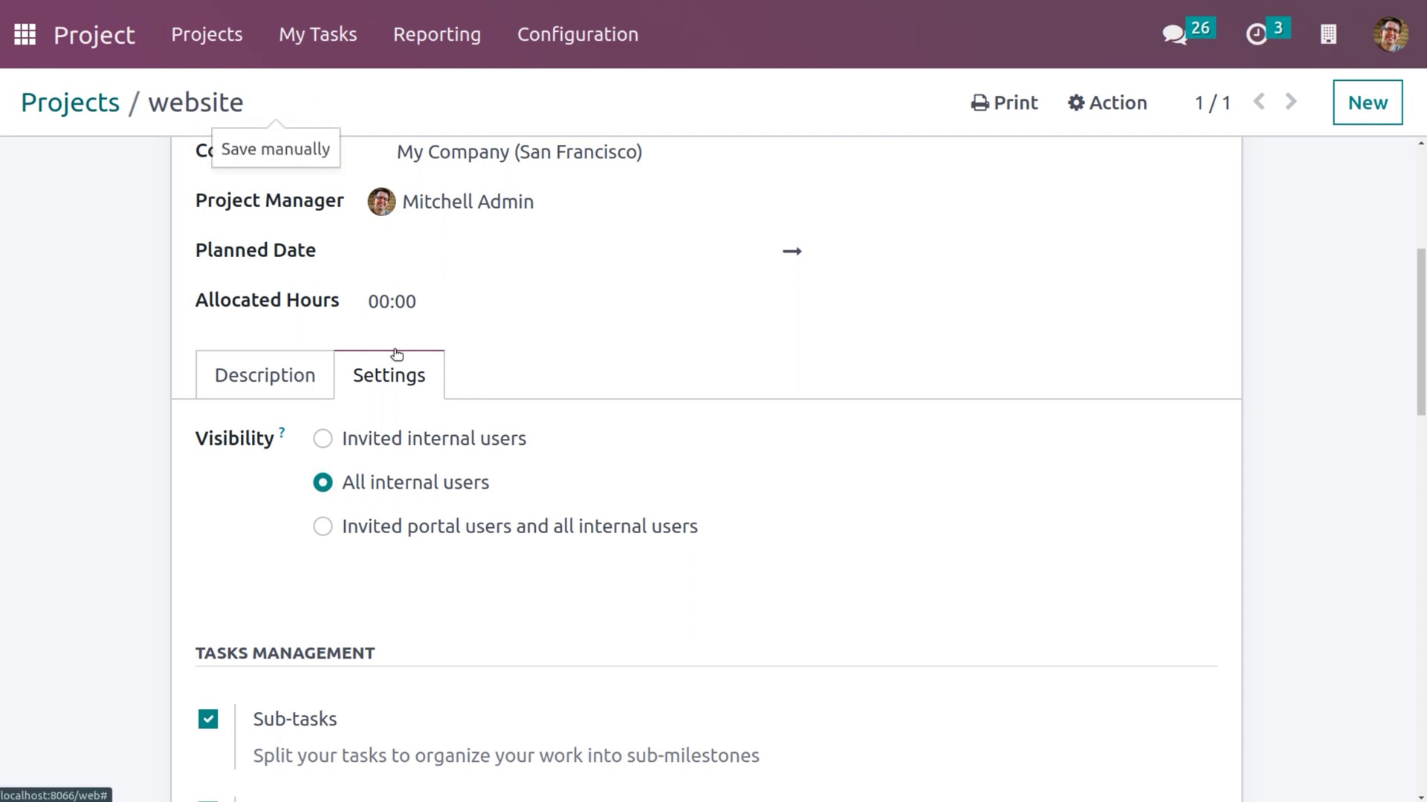
{"action": "scroll", "coordinate": [395, 355], "scroll_direction": "down", "scroll_amount": 10}
{"action": "scroll", "coordinate": [395, 356], "scroll_direction": "up", "scroll_amount": 15}
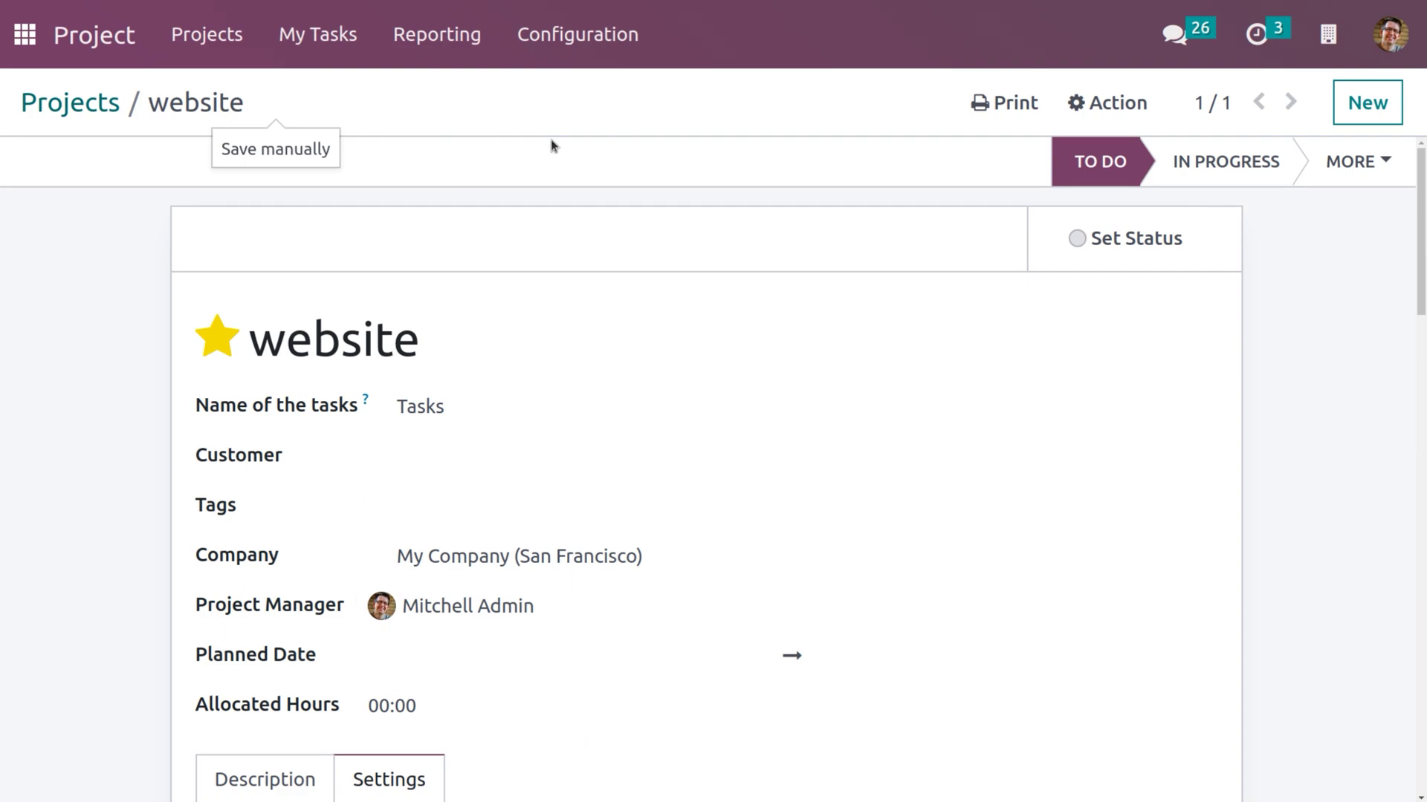
{"action": "left_click", "coordinate": [24, 32]}
From Settings > Users, apply a new password to the demo user with the Change Password action.
{"action": "left_click", "coordinate": [380, 552]}
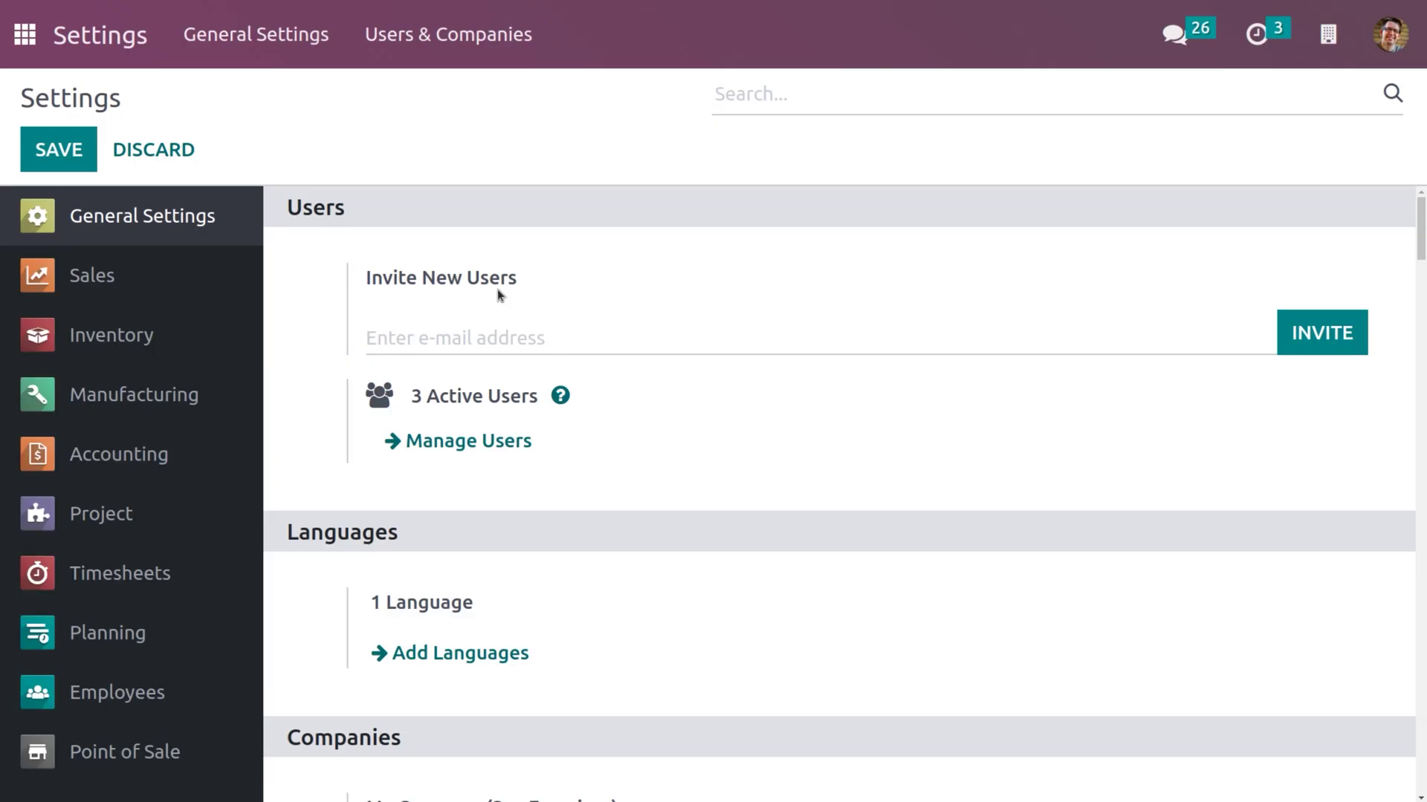
{"action": "left_click", "coordinate": [439, 442]}
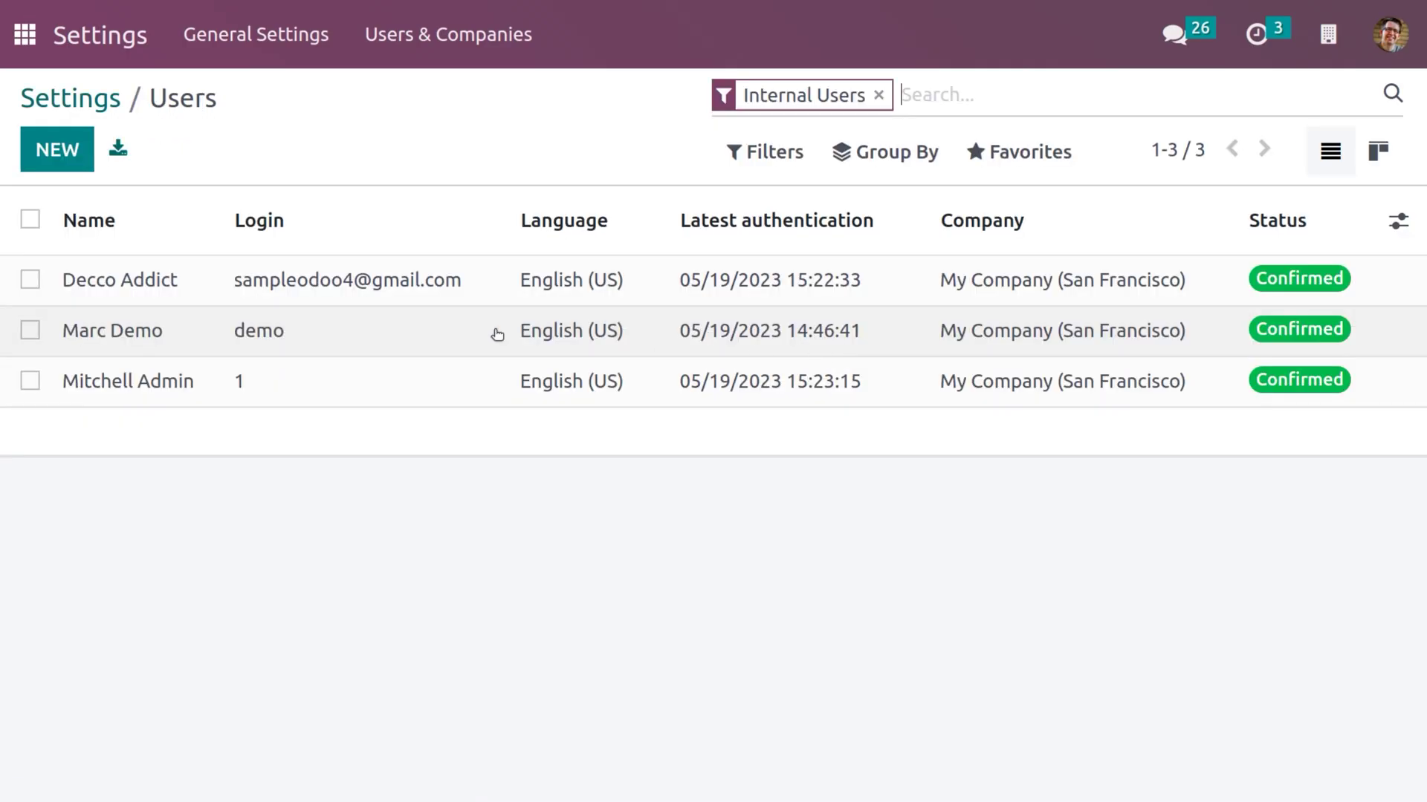
{"action": "left_click", "coordinate": [497, 333]}
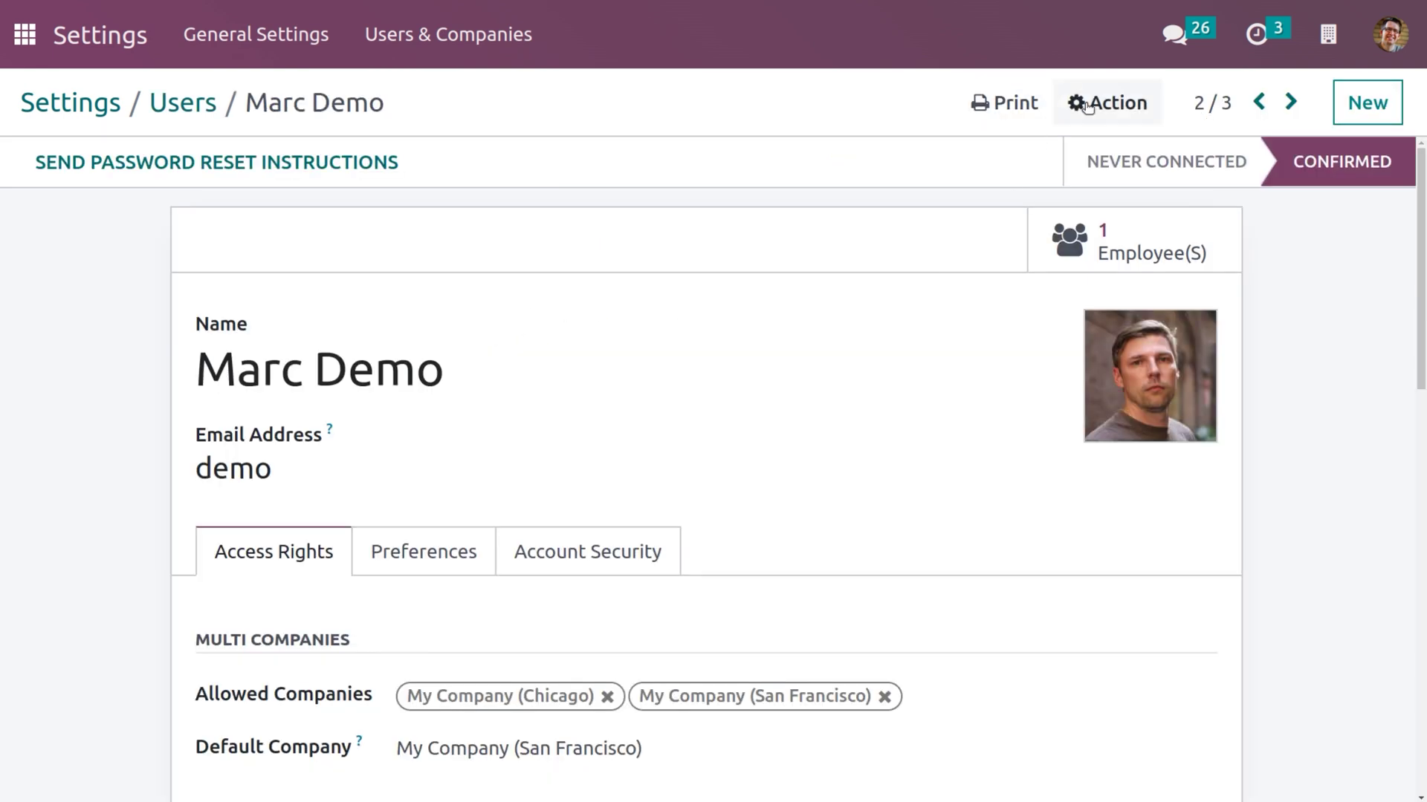
{"action": "left_click", "coordinate": [1107, 121]}
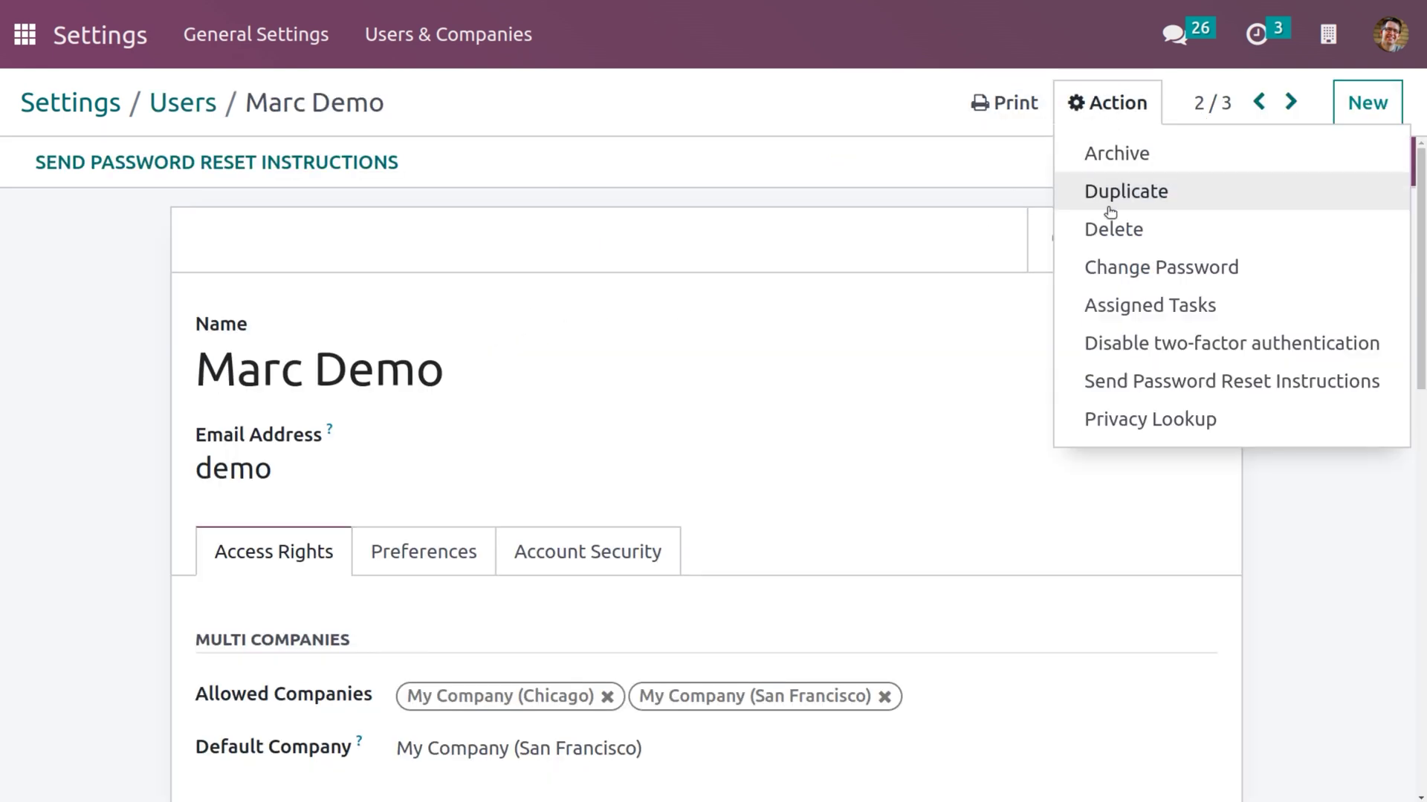
{"action": "left_click", "coordinate": [1120, 271]}
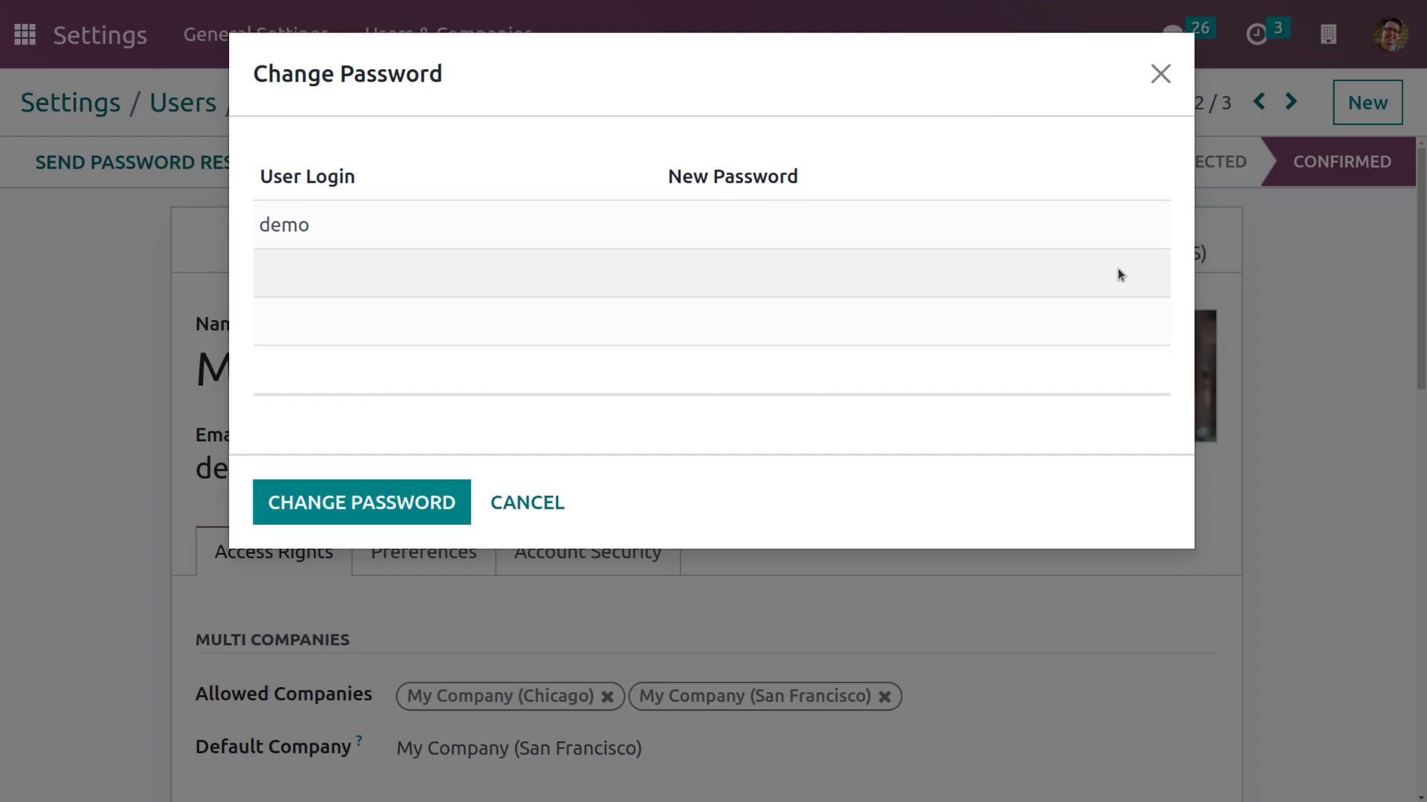
{"action": "left_click", "coordinate": [941, 224]}
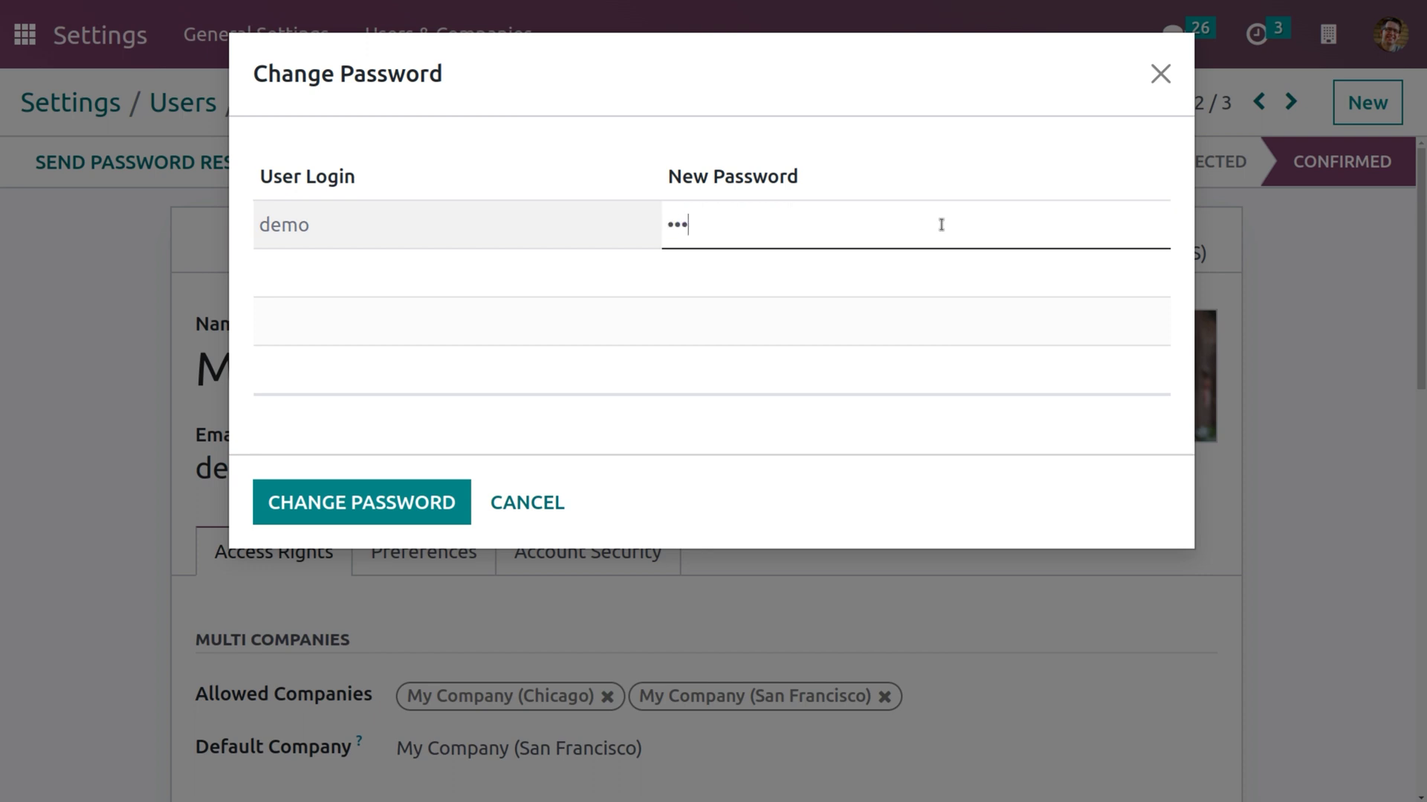
{"action": "left_click", "coordinate": [324, 512]}
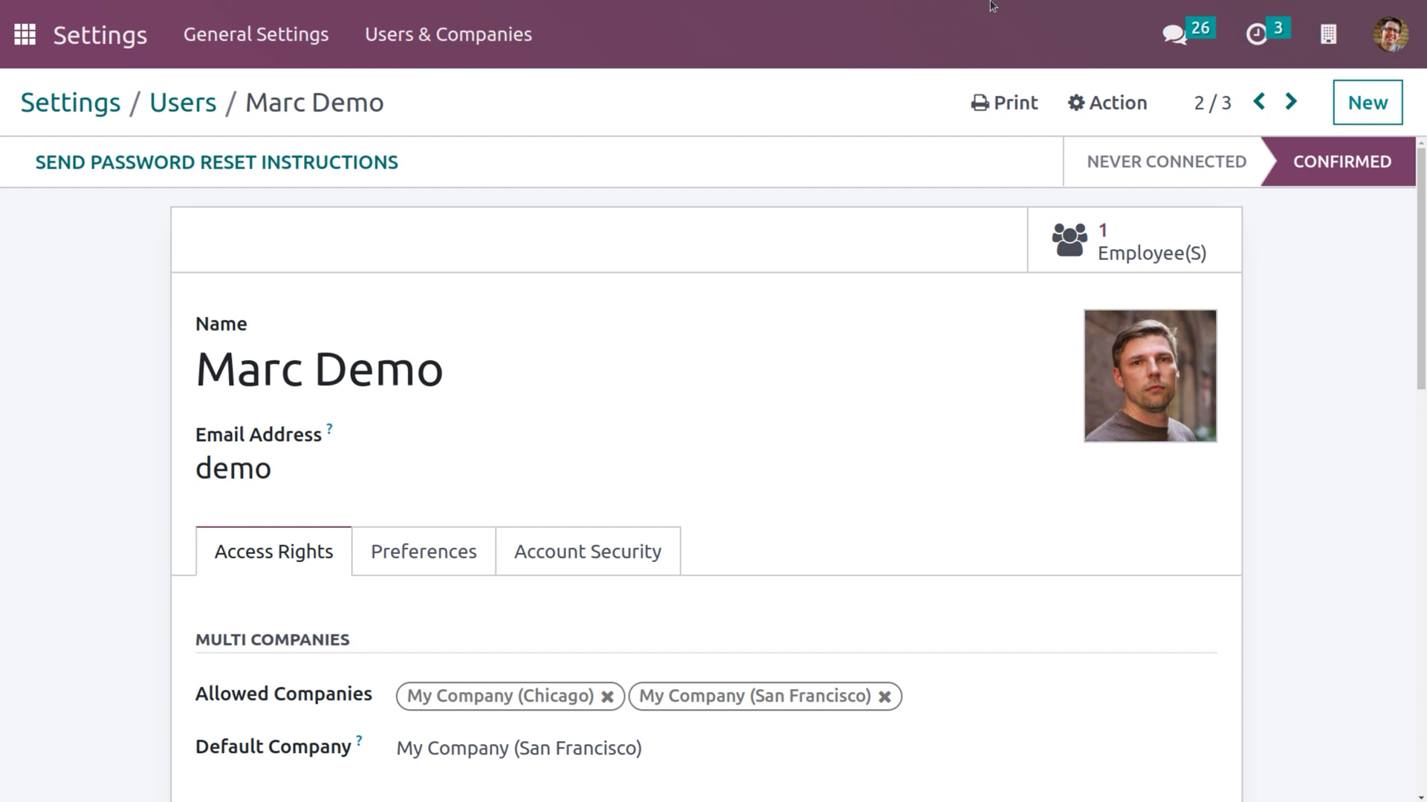
{"action": "left_click", "coordinate": [1383, 37]}
Sign out of the administrator account and log in with the 'demo' login and its password.
{"action": "left_click", "coordinate": [1265, 349]}
{"action": "left_click", "coordinate": [708, 497]}
{"action": "key", "text": "BackSpace"}
{"action": "type", "text": "demo"}
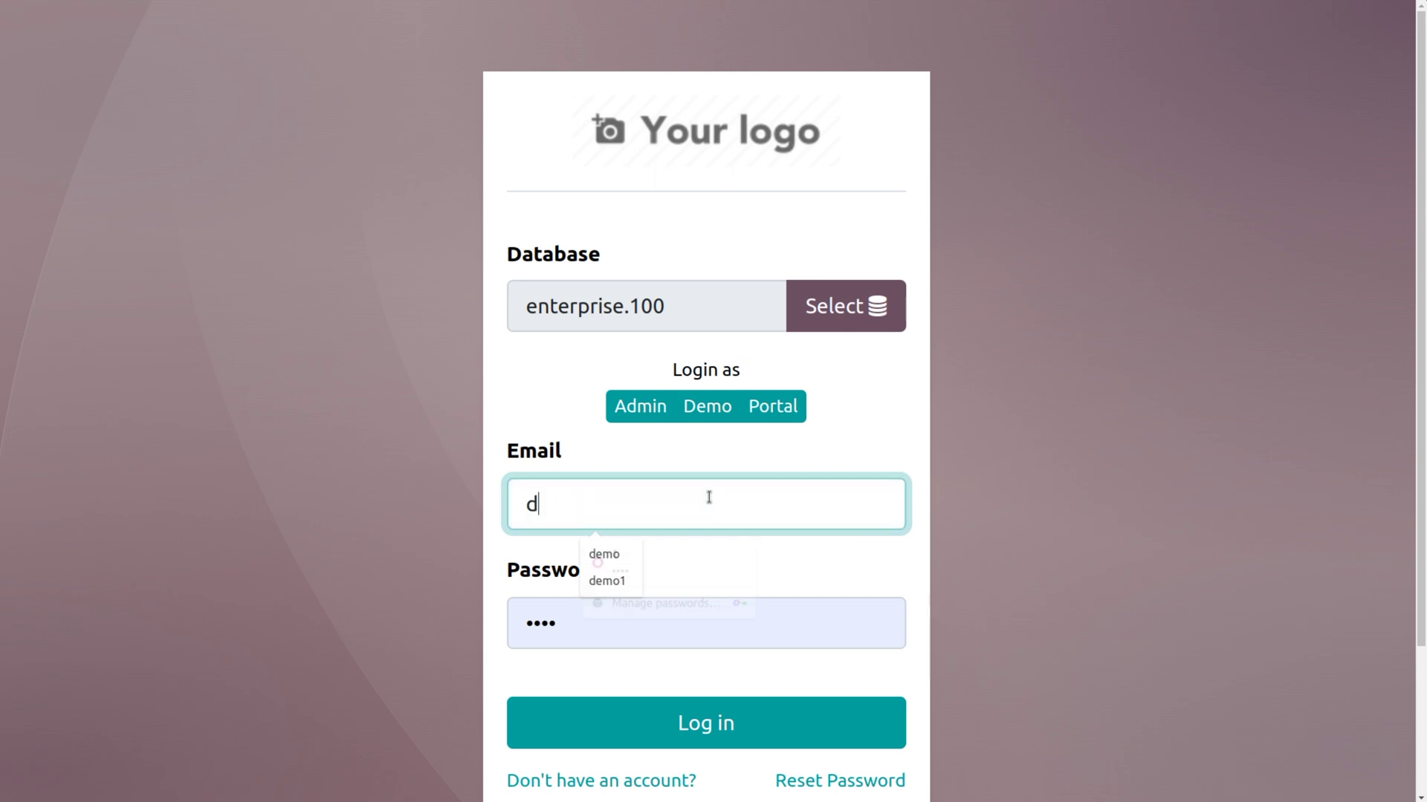
{"action": "left_click", "coordinate": [587, 559]}
{"action": "left_click", "coordinate": [587, 647]}
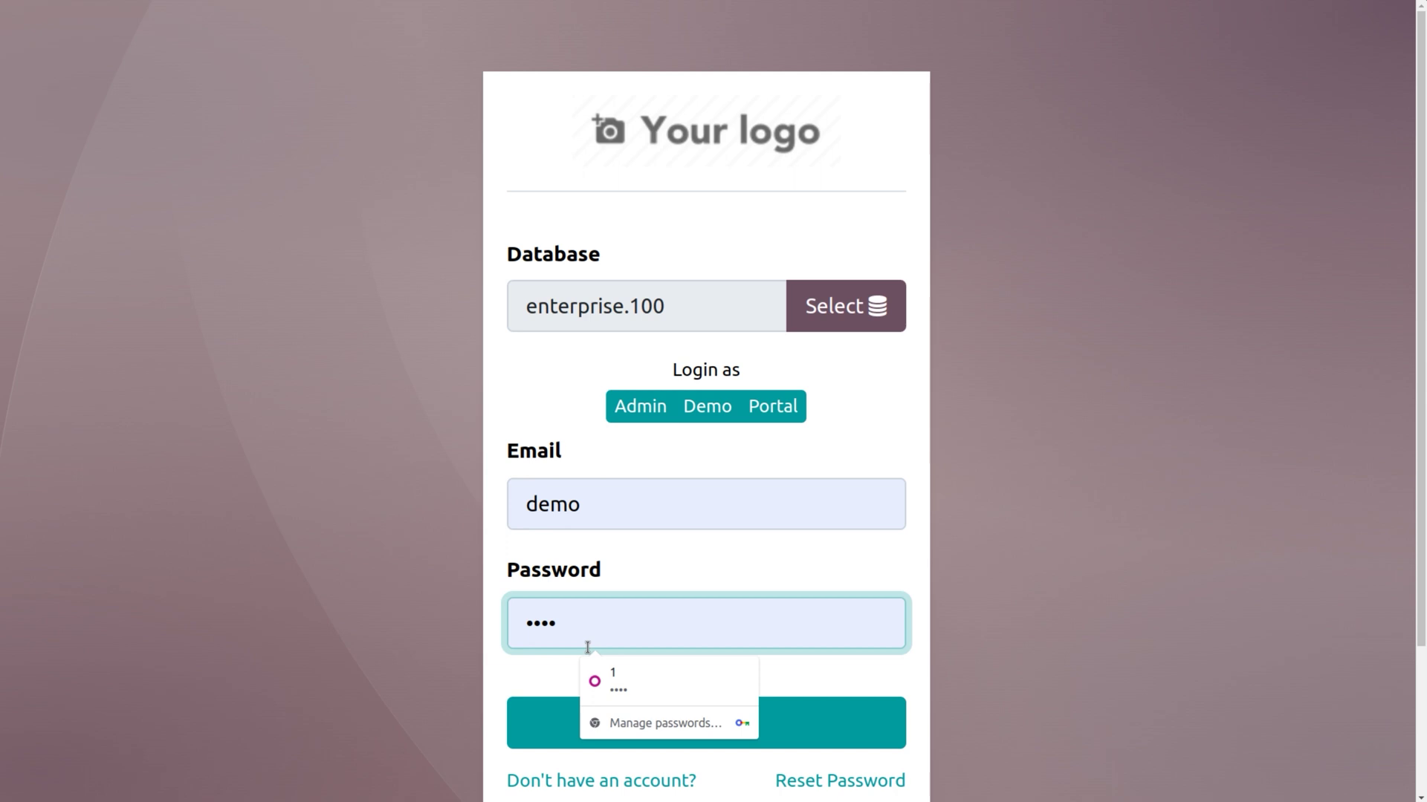
{"action": "key", "text": "BackSpace"}
{"action": "key", "text": "BackSpace"}
{"action": "key", "text": "BackSpace"}
{"action": "key", "text": "BackSpace"}
{"action": "type", "text": "dem"}
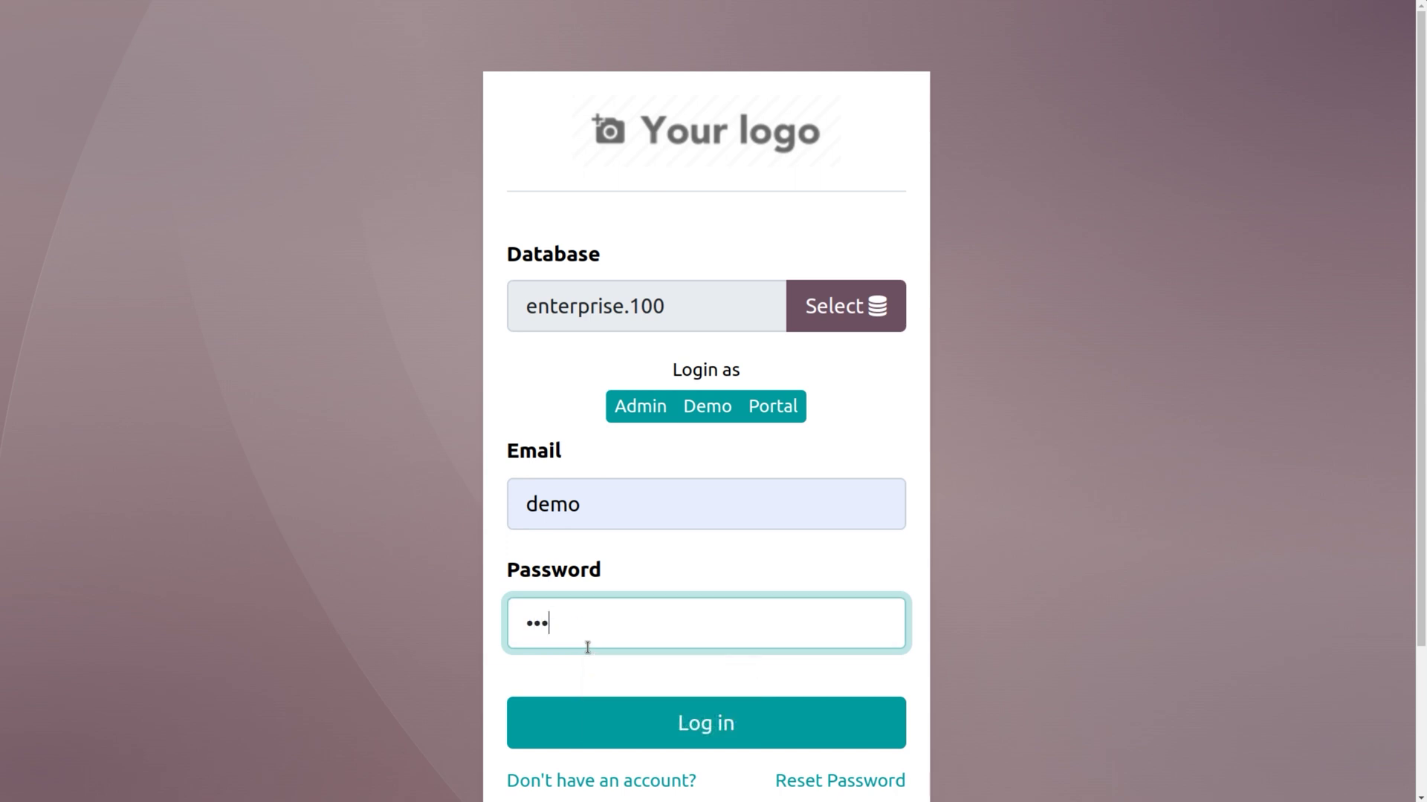
{"action": "left_click", "coordinate": [685, 735]}
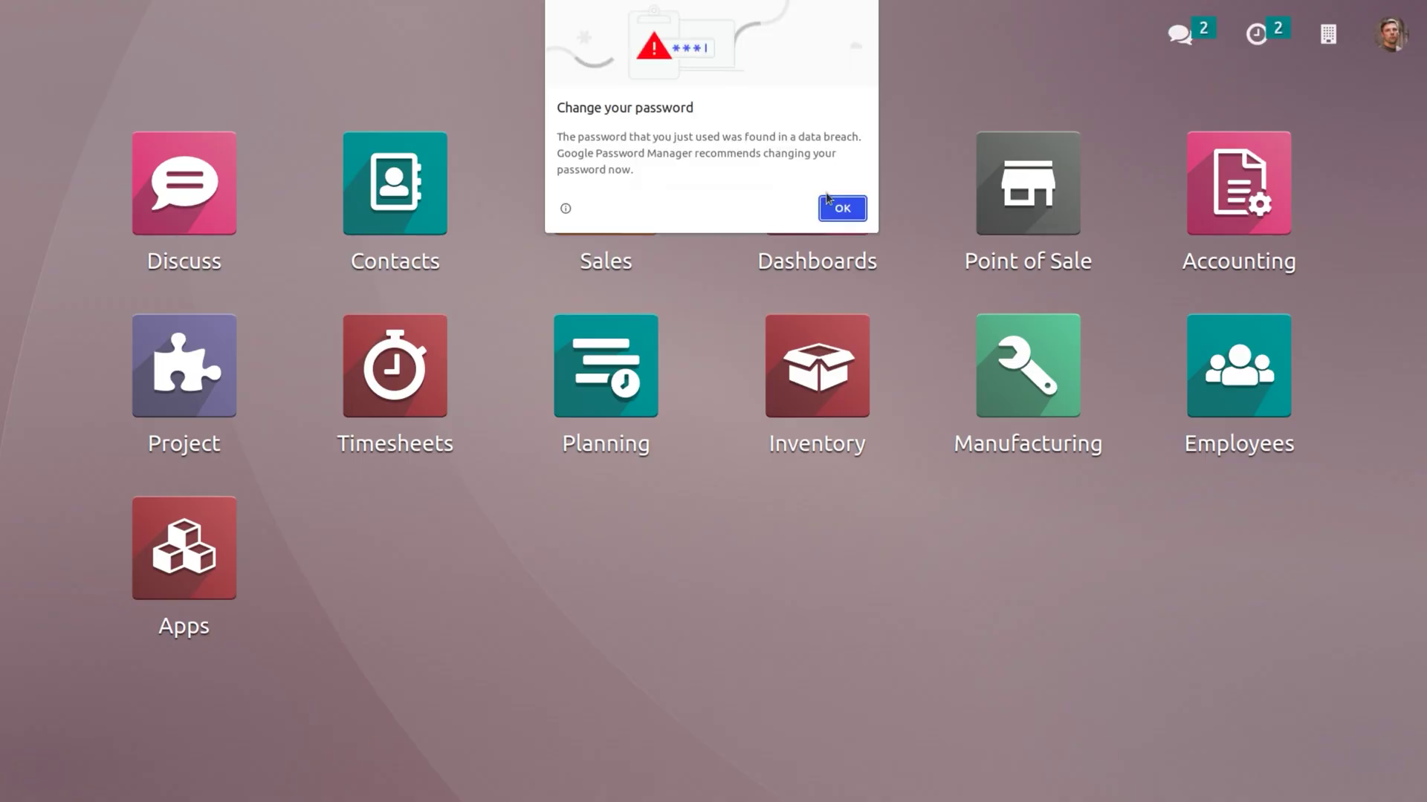
Dismiss the browser's password alerts and open the Projects board showing the website project.
{"action": "left_click", "coordinate": [840, 208]}
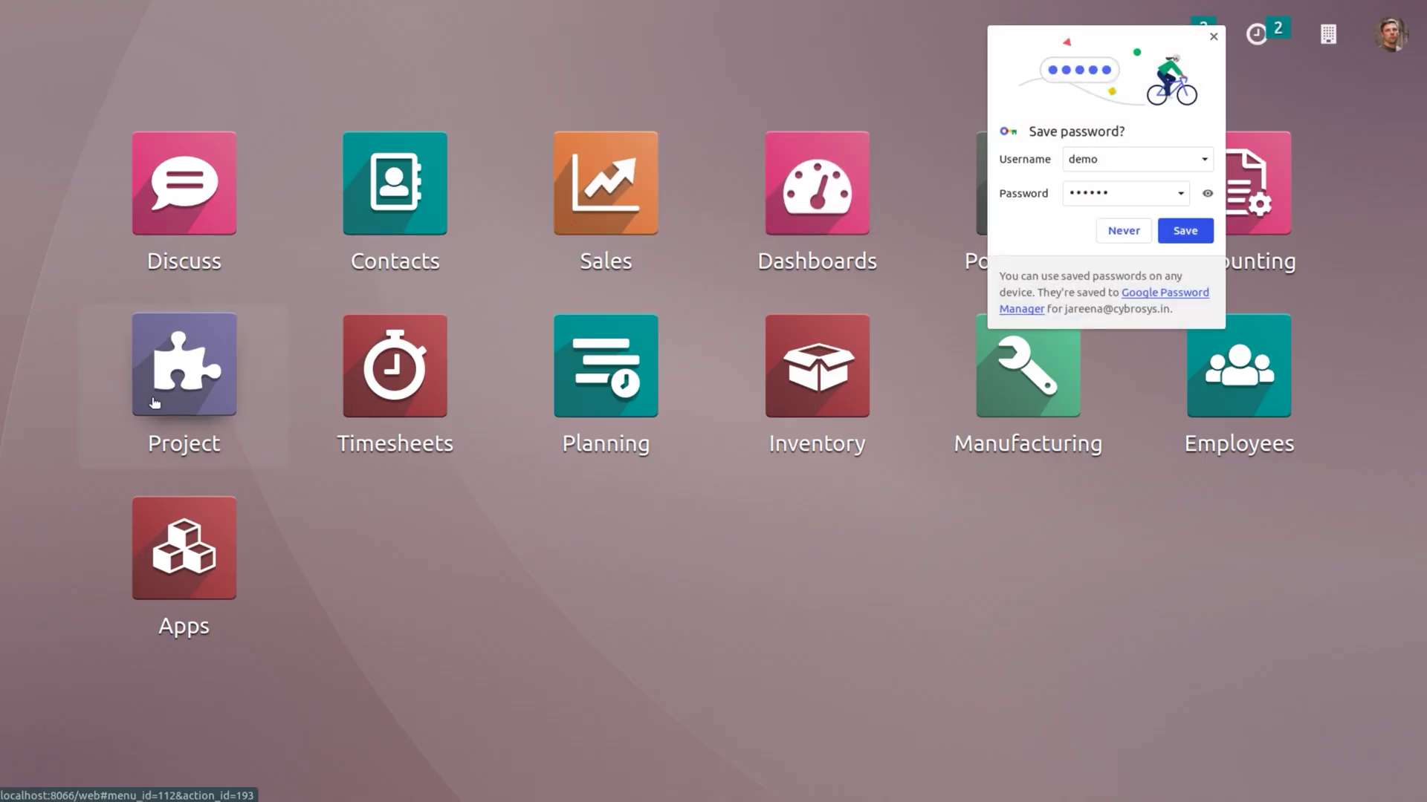
{"action": "left_click", "coordinate": [154, 403]}
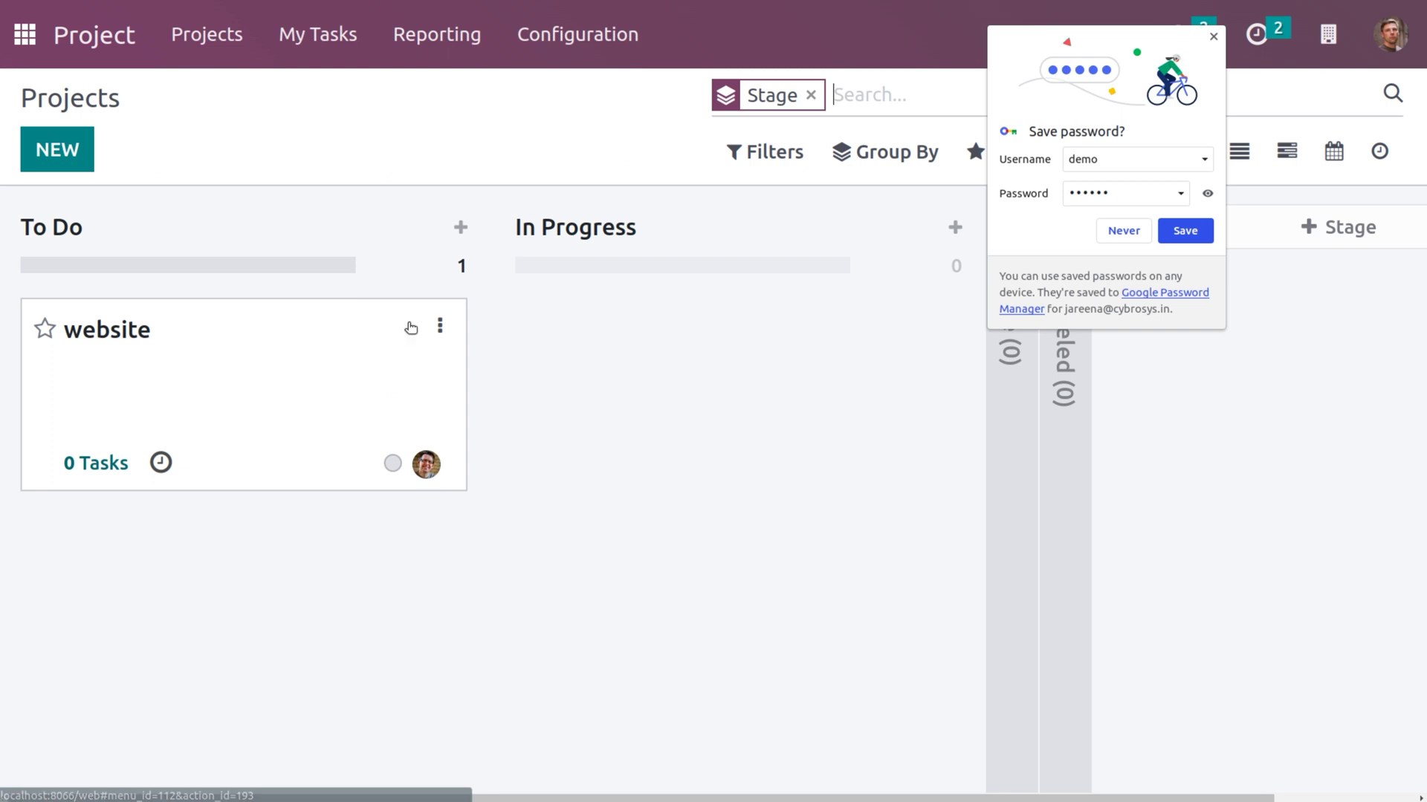
{"action": "left_click", "coordinate": [1126, 238]}
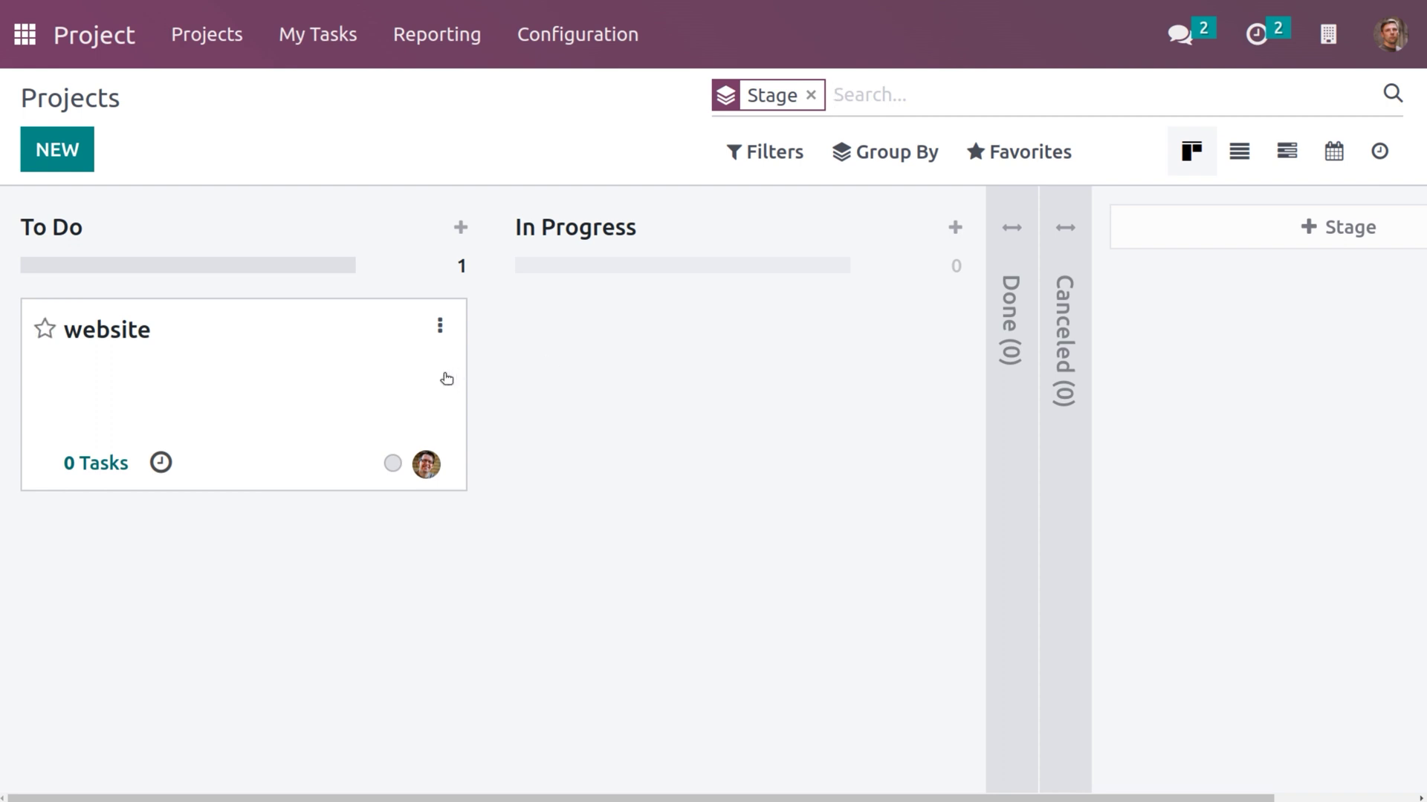
{"action": "left_click", "coordinate": [1375, 36]}
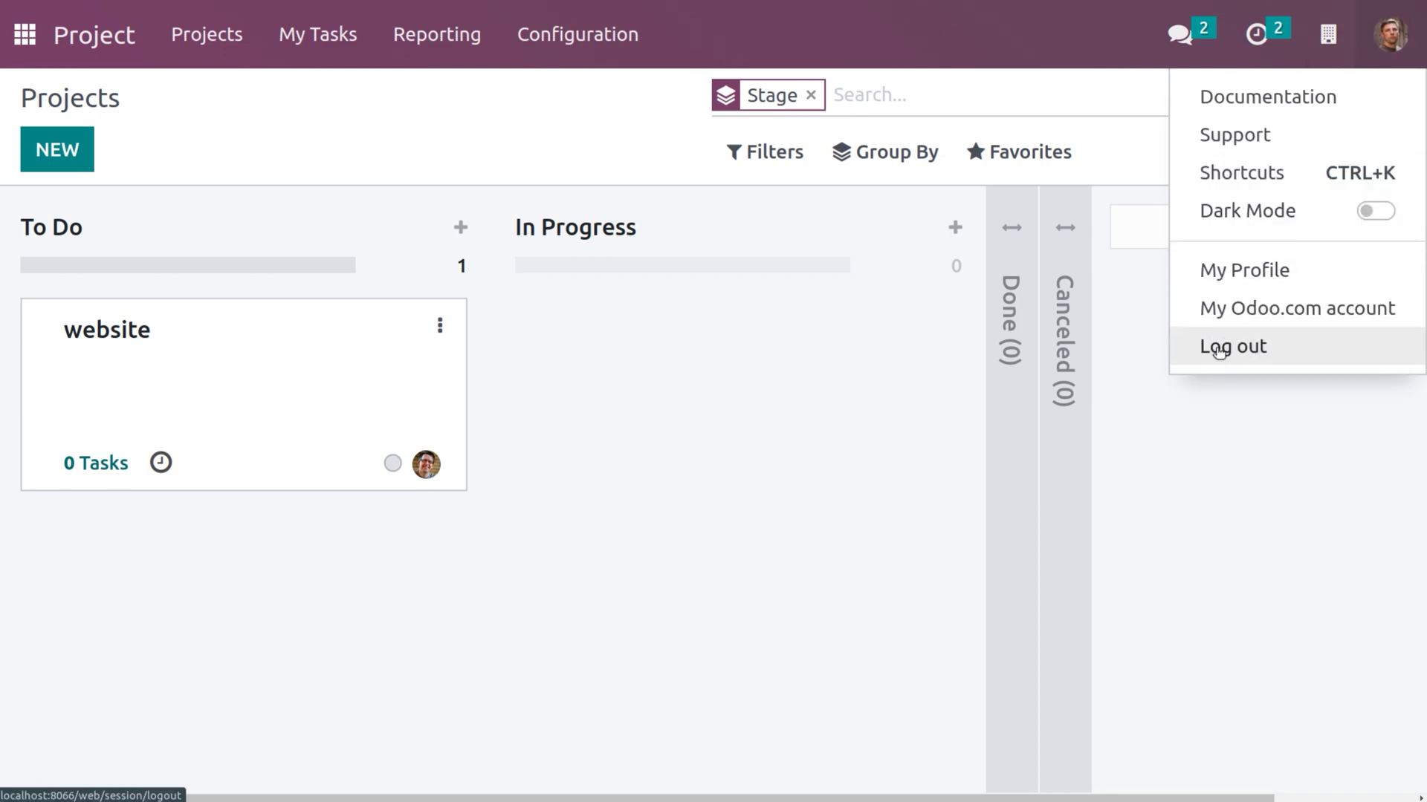
Log out of demo, sign back in as the administrator, and open the Project app.
{"action": "left_click", "coordinate": [1219, 349]}
{"action": "left_click", "coordinate": [734, 524]}
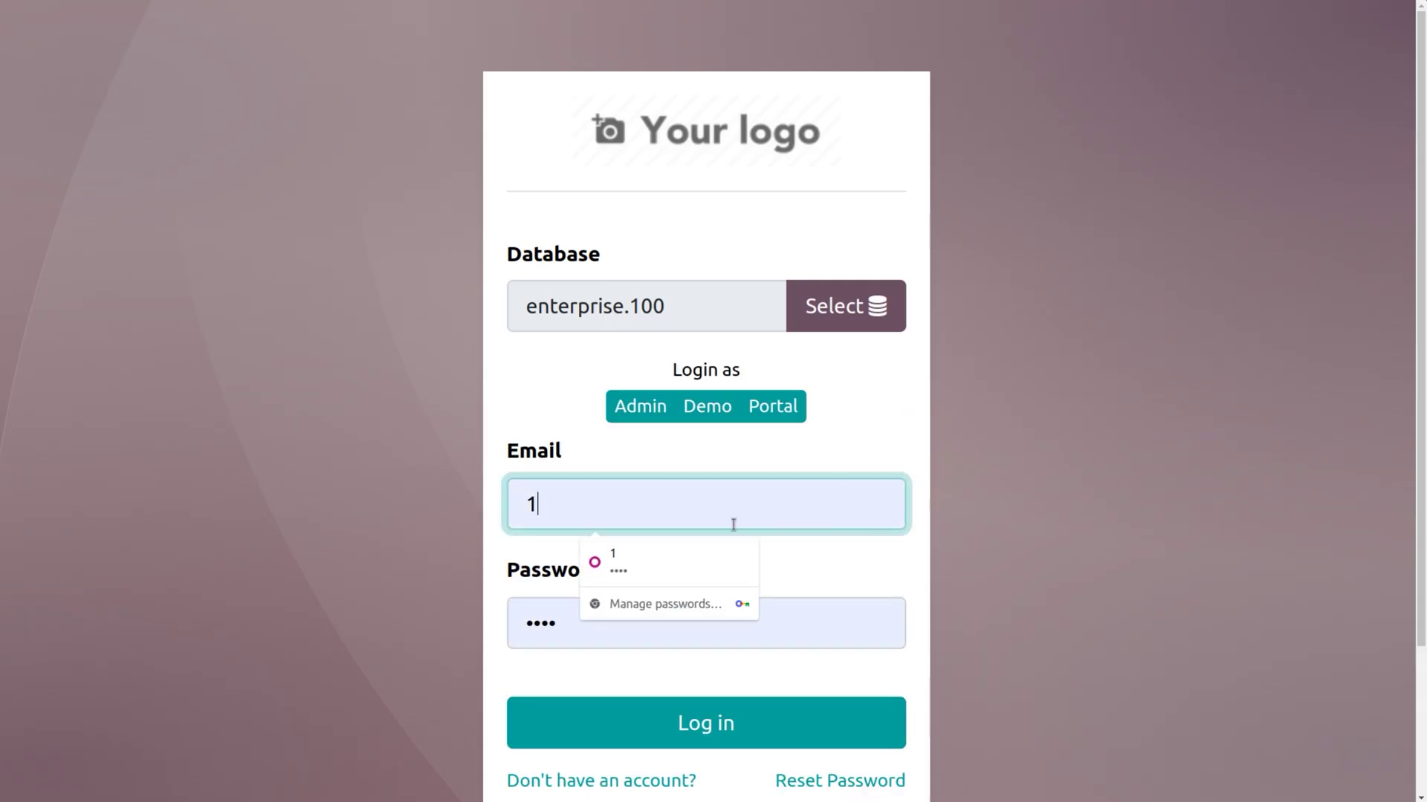
{"action": "key", "text": "BackSpace"}
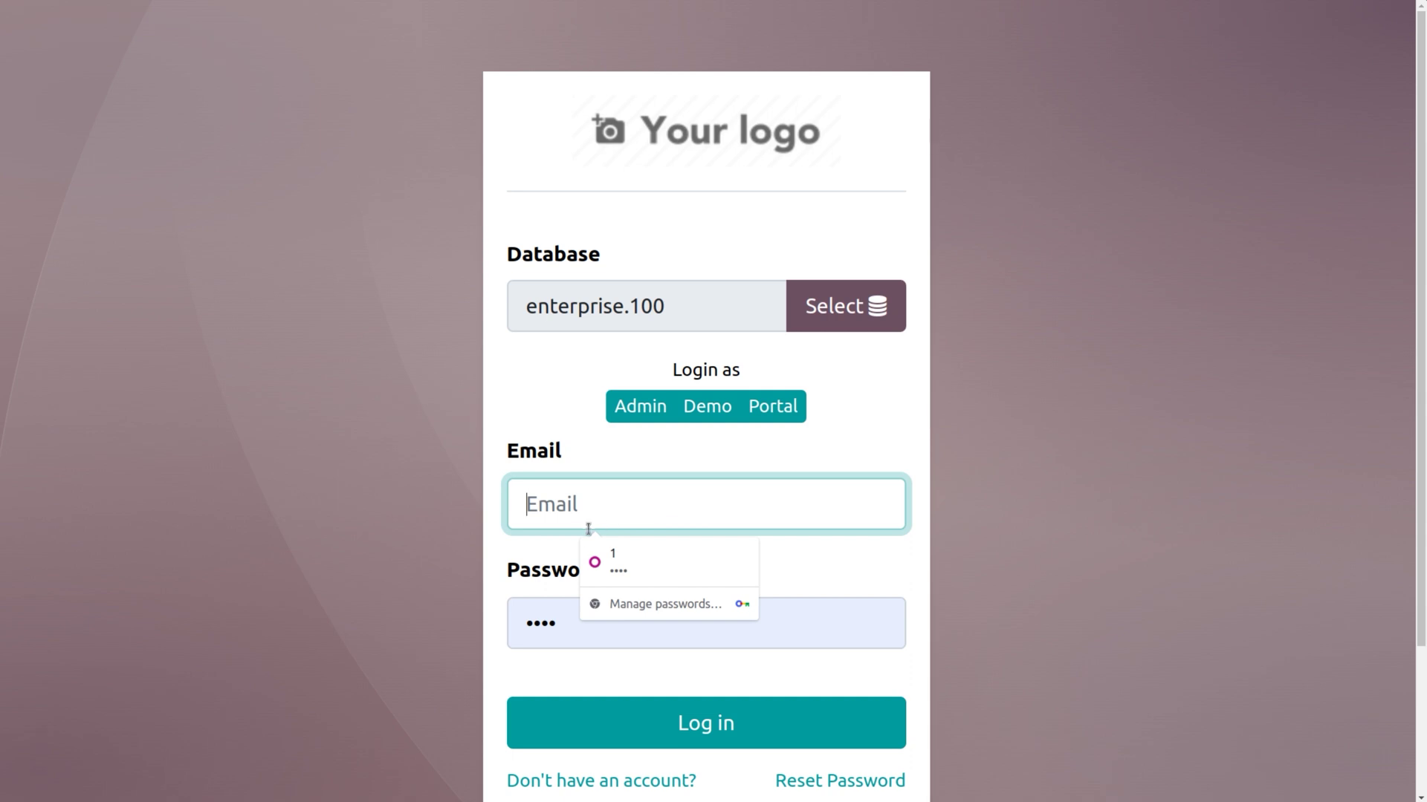
{"action": "type", "text": "1"}
{"action": "left_click", "coordinate": [568, 620]}
{"action": "key", "text": "BackSpace"}
{"action": "key", "text": "BackSpace"}
{"action": "key", "text": "BackSpace"}
{"action": "key", "text": "BackSpace"}
{"action": "type", "text": "1"}
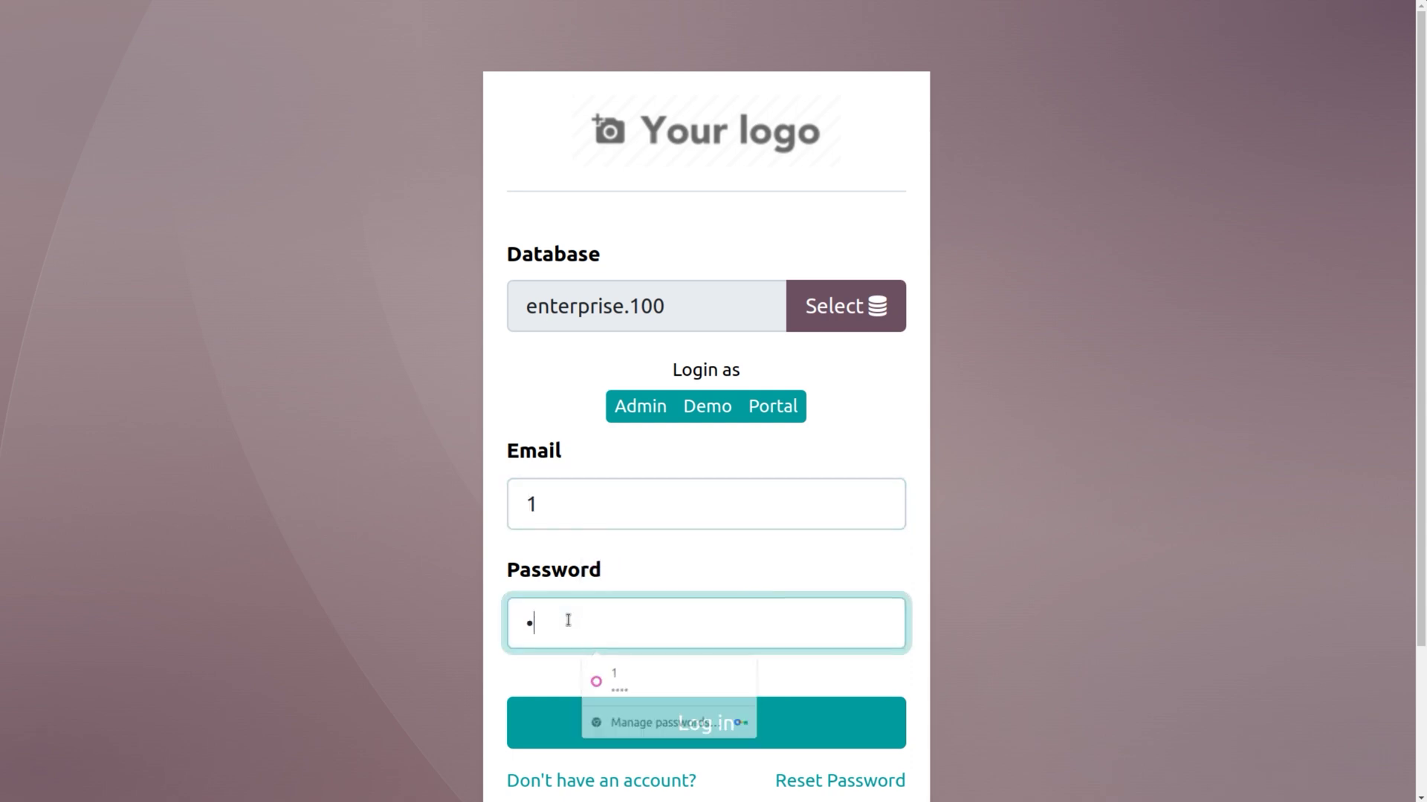
{"action": "left_click", "coordinate": [680, 731]}
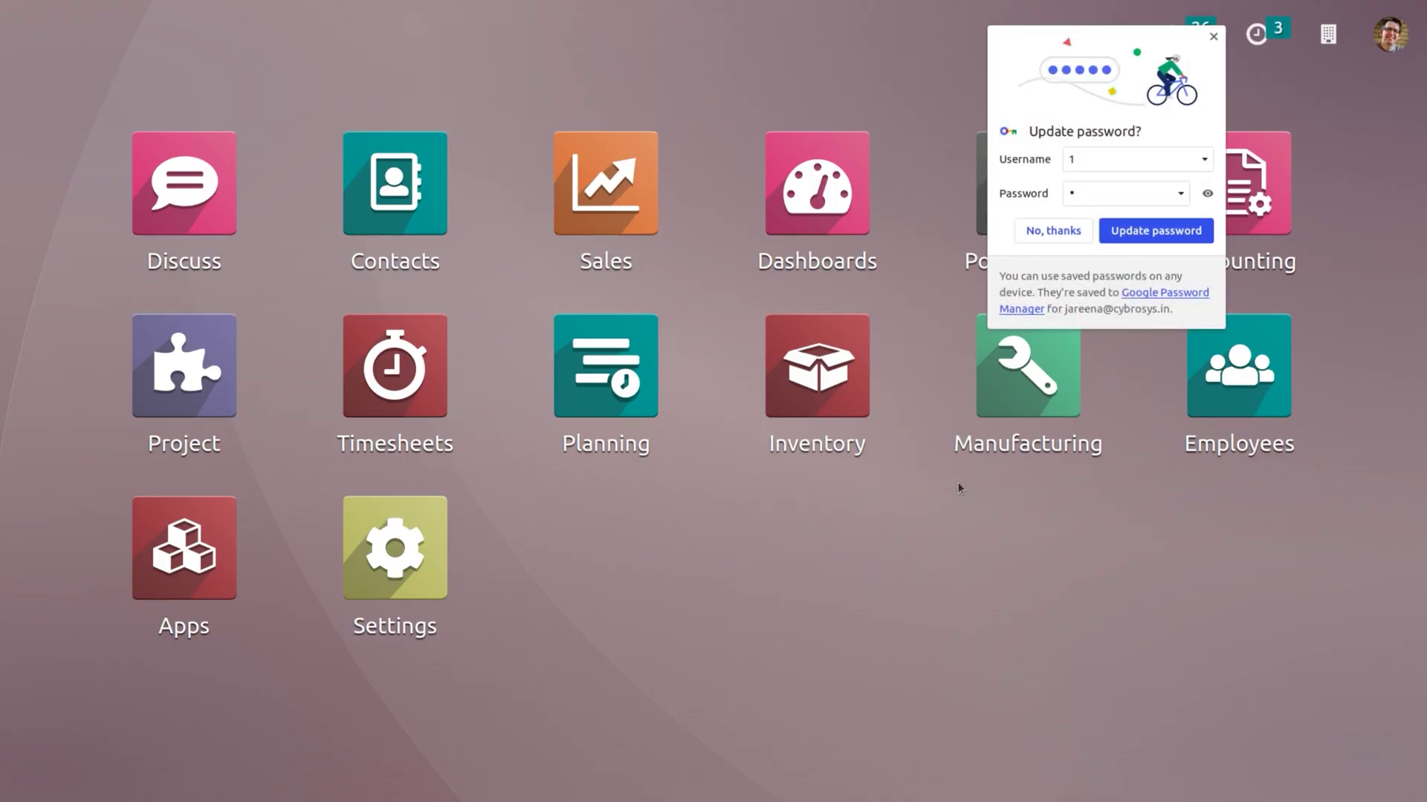
{"action": "left_click", "coordinate": [169, 405]}
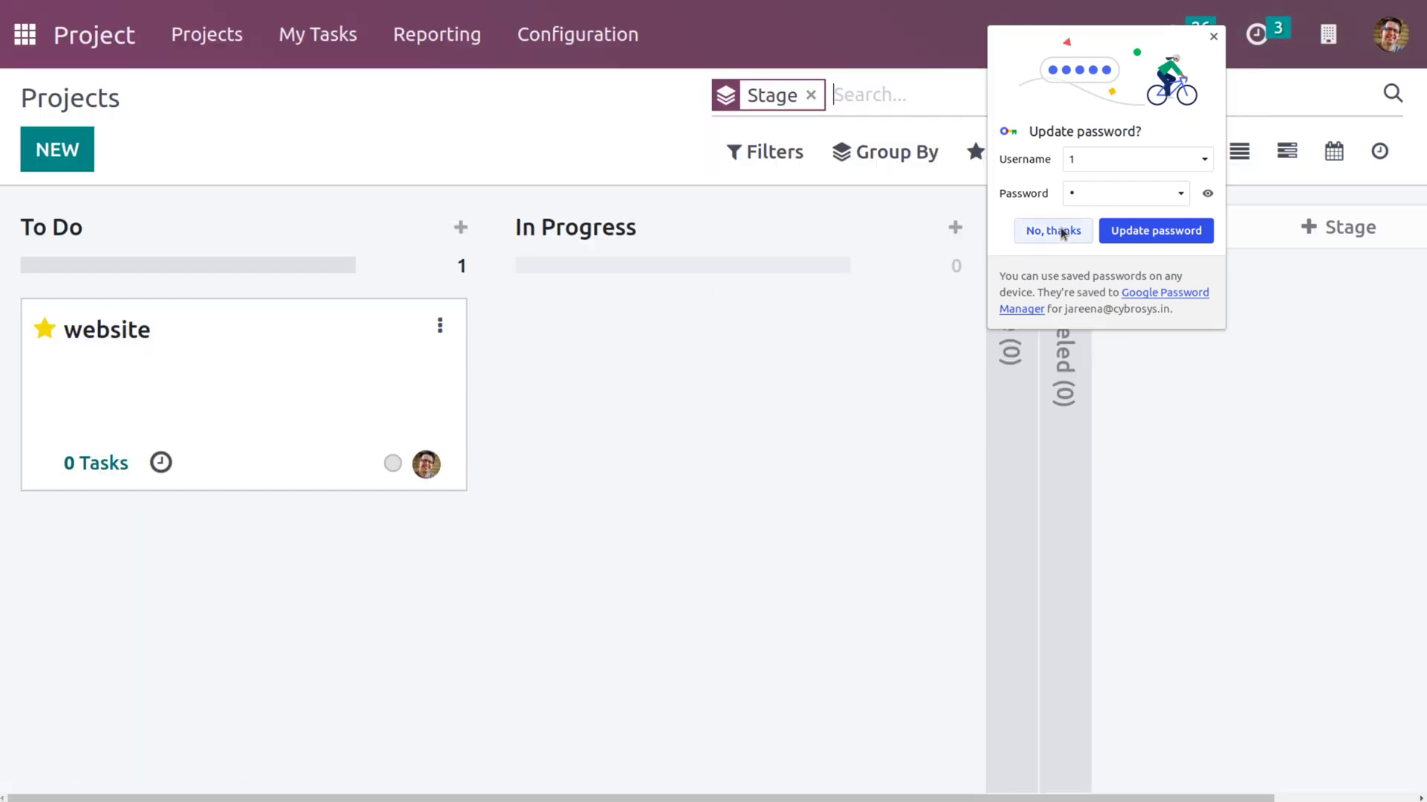
{"action": "left_click", "coordinate": [1061, 231]}
Set the website project's Visibility to 'Invited portal users and all internal users' and save.
{"action": "left_click", "coordinate": [439, 326]}
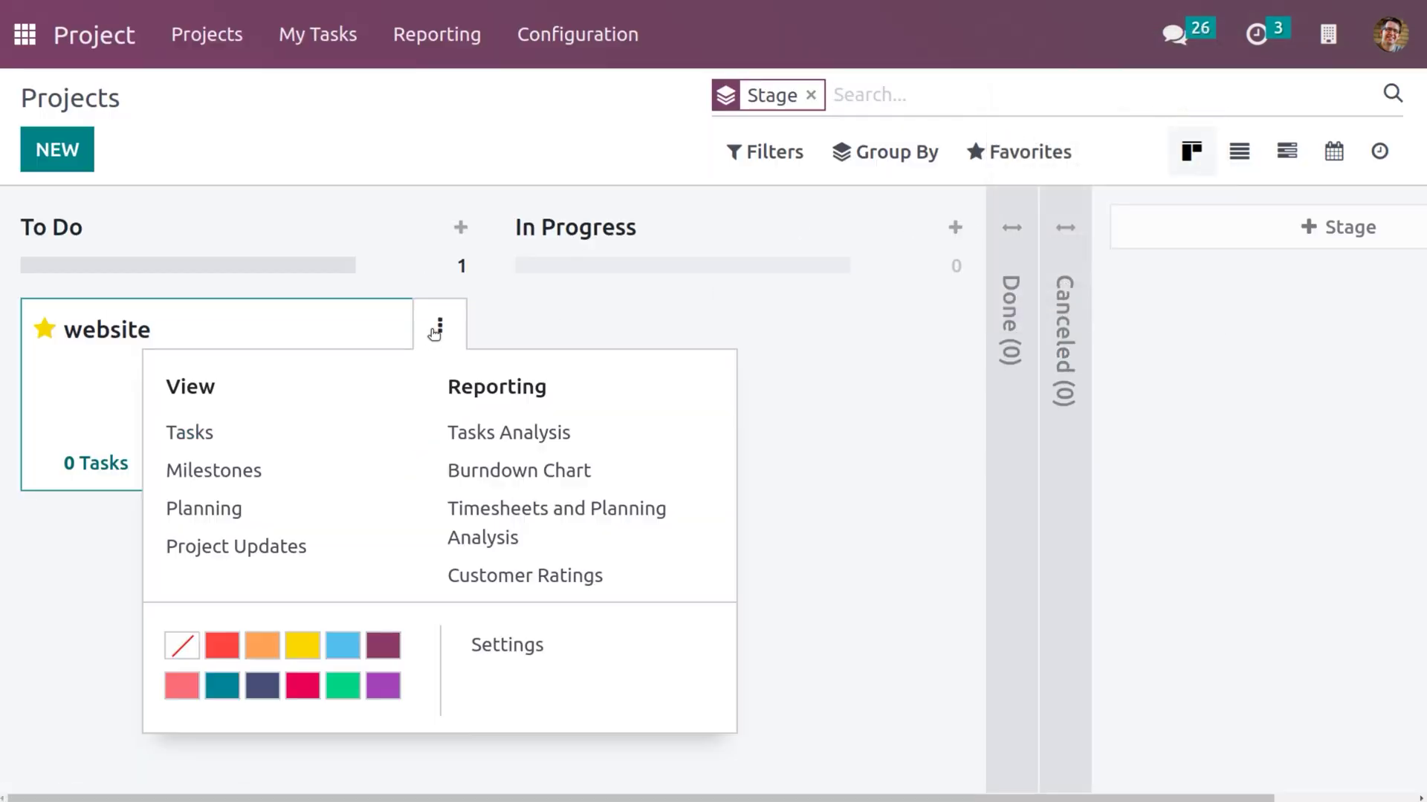
{"action": "left_click", "coordinate": [543, 658]}
{"action": "scroll", "coordinate": [542, 659], "scroll_direction": "down", "scroll_amount": 5}
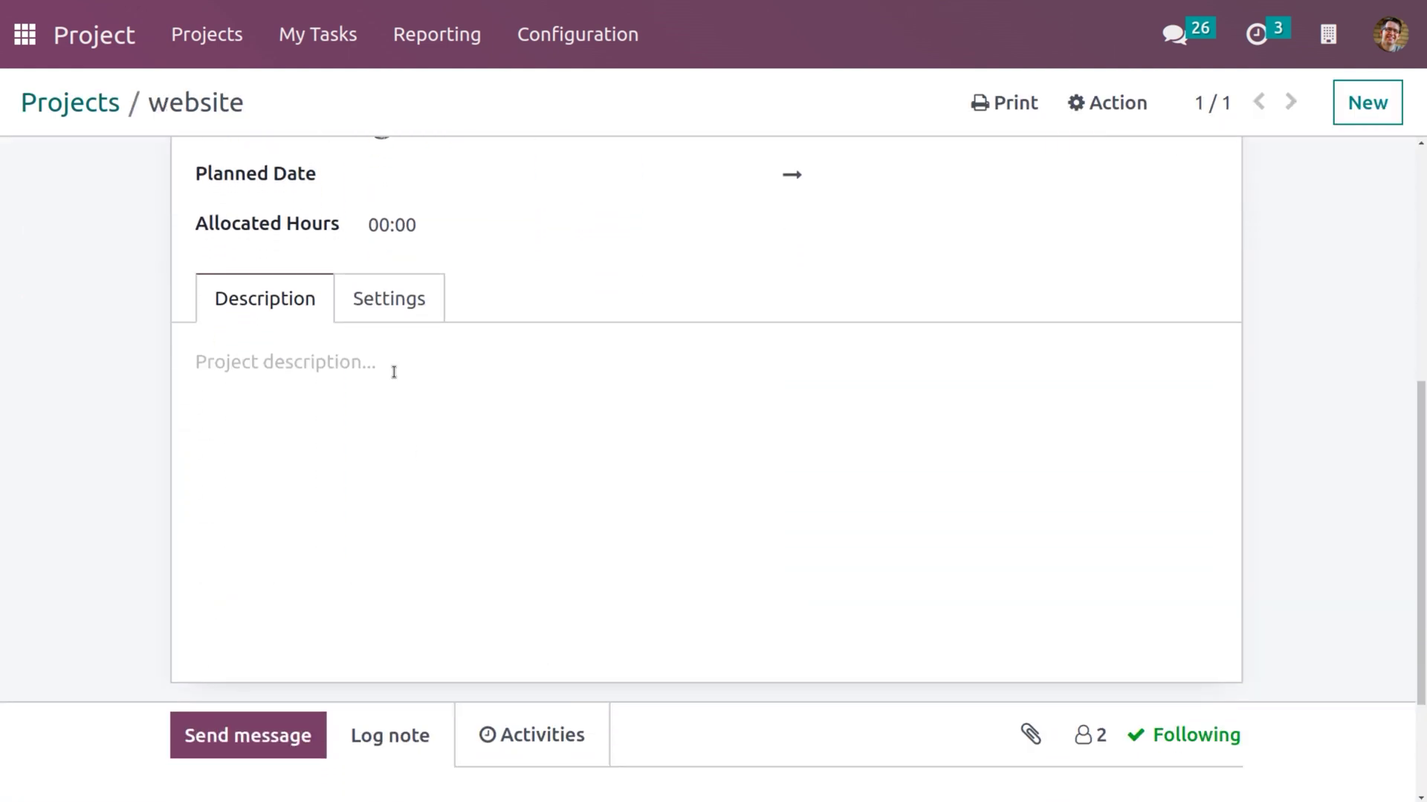
{"action": "left_click", "coordinate": [388, 305]}
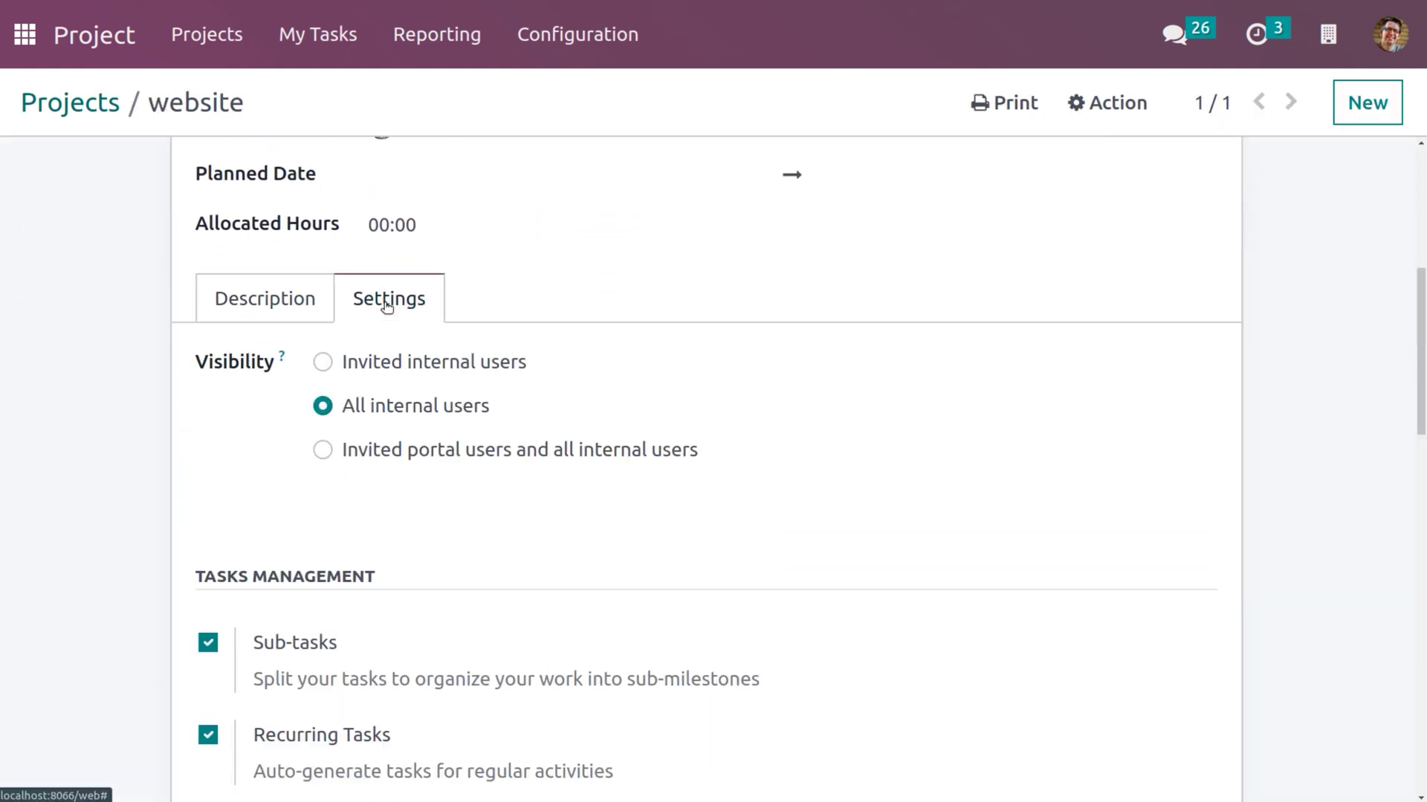
{"action": "left_click", "coordinate": [324, 450]}
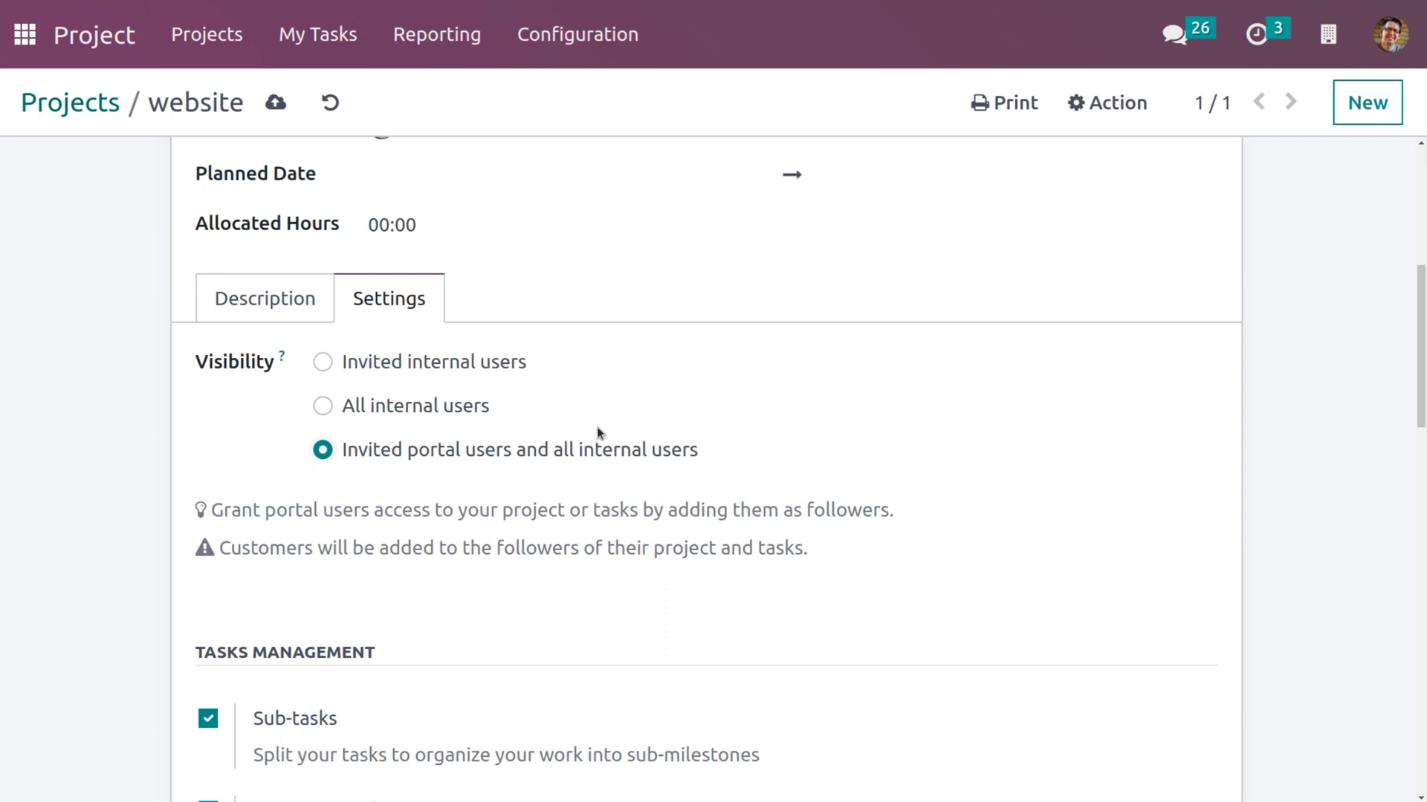
{"action": "left_click", "coordinate": [279, 106]}
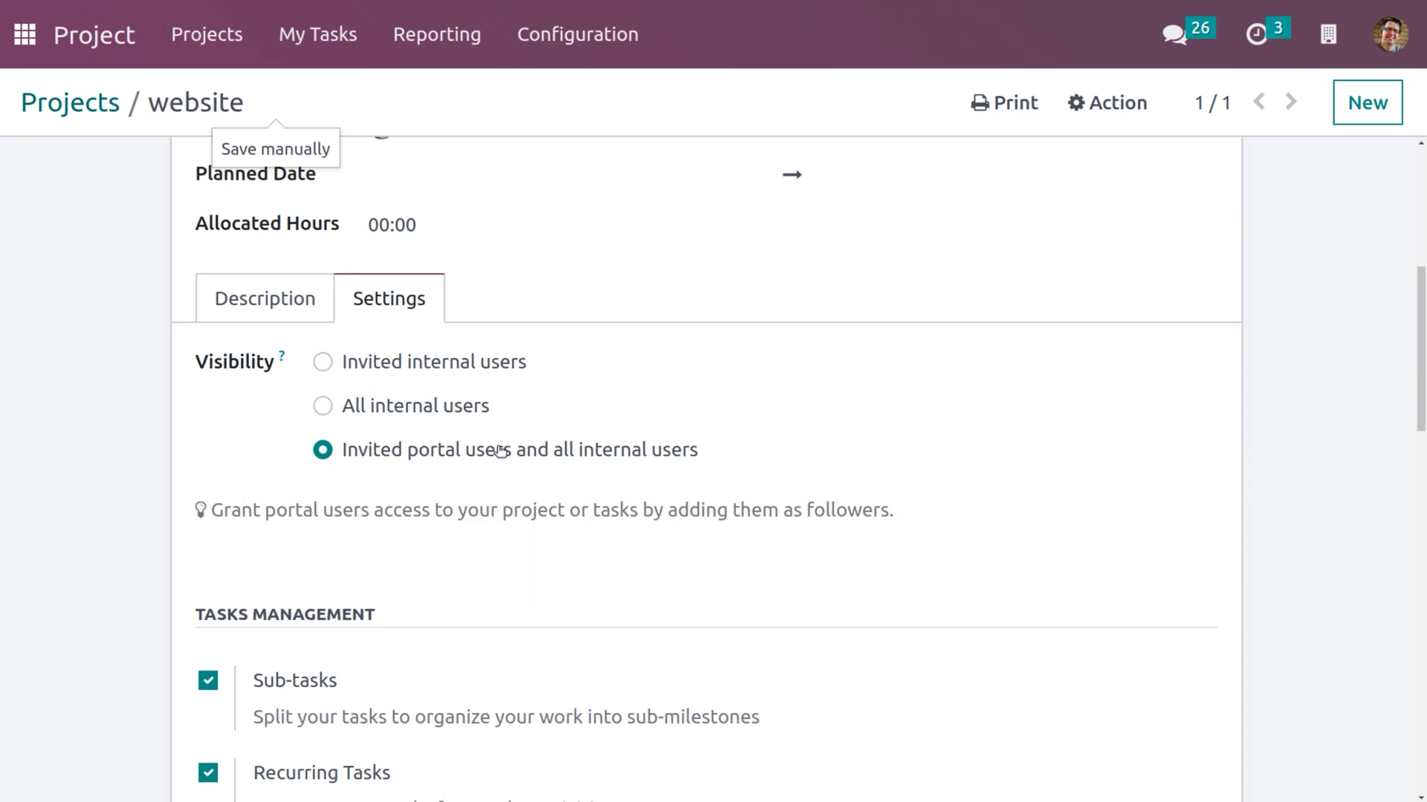
{"action": "scroll", "coordinate": [557, 494], "scroll_direction": "down", "scroll_amount": 1}
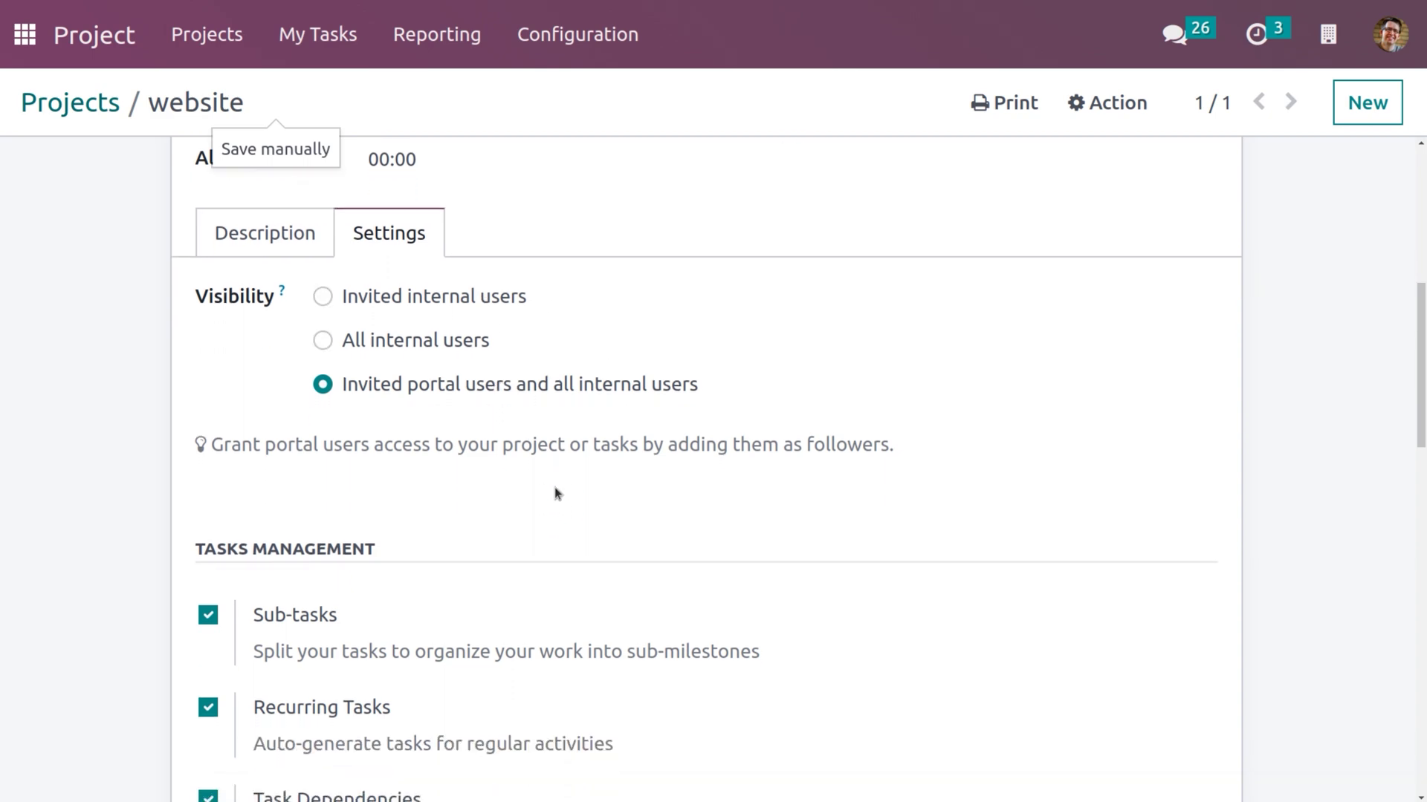
{"action": "scroll", "coordinate": [557, 492], "scroll_direction": "down", "scroll_amount": 7}
{"action": "scroll", "coordinate": [557, 486], "scroll_direction": "up", "scroll_amount": 12}
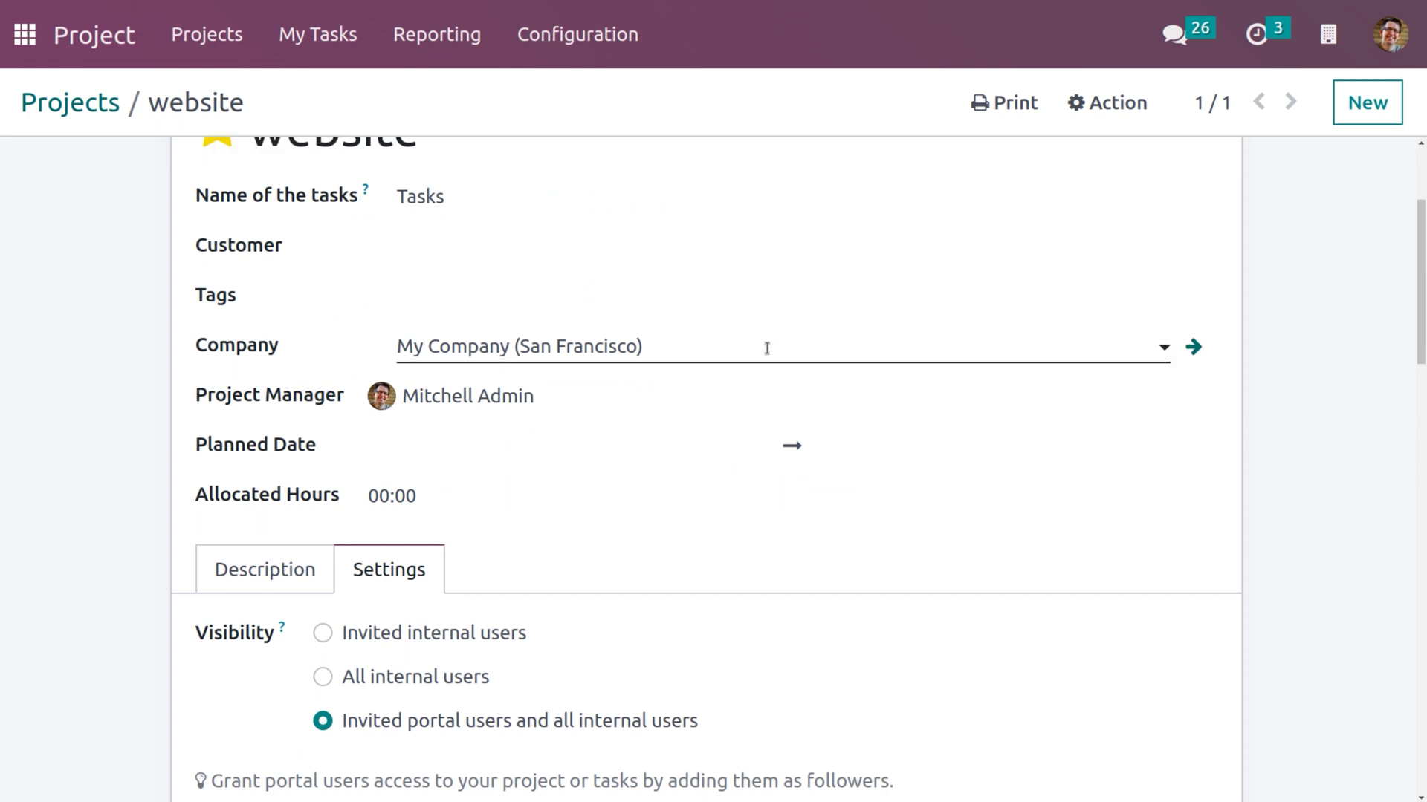
Log out of the admin account and sign in as the portal user with its e-mail and password.
{"action": "left_click", "coordinate": [1384, 39]}
{"action": "left_click", "coordinate": [1290, 344]}
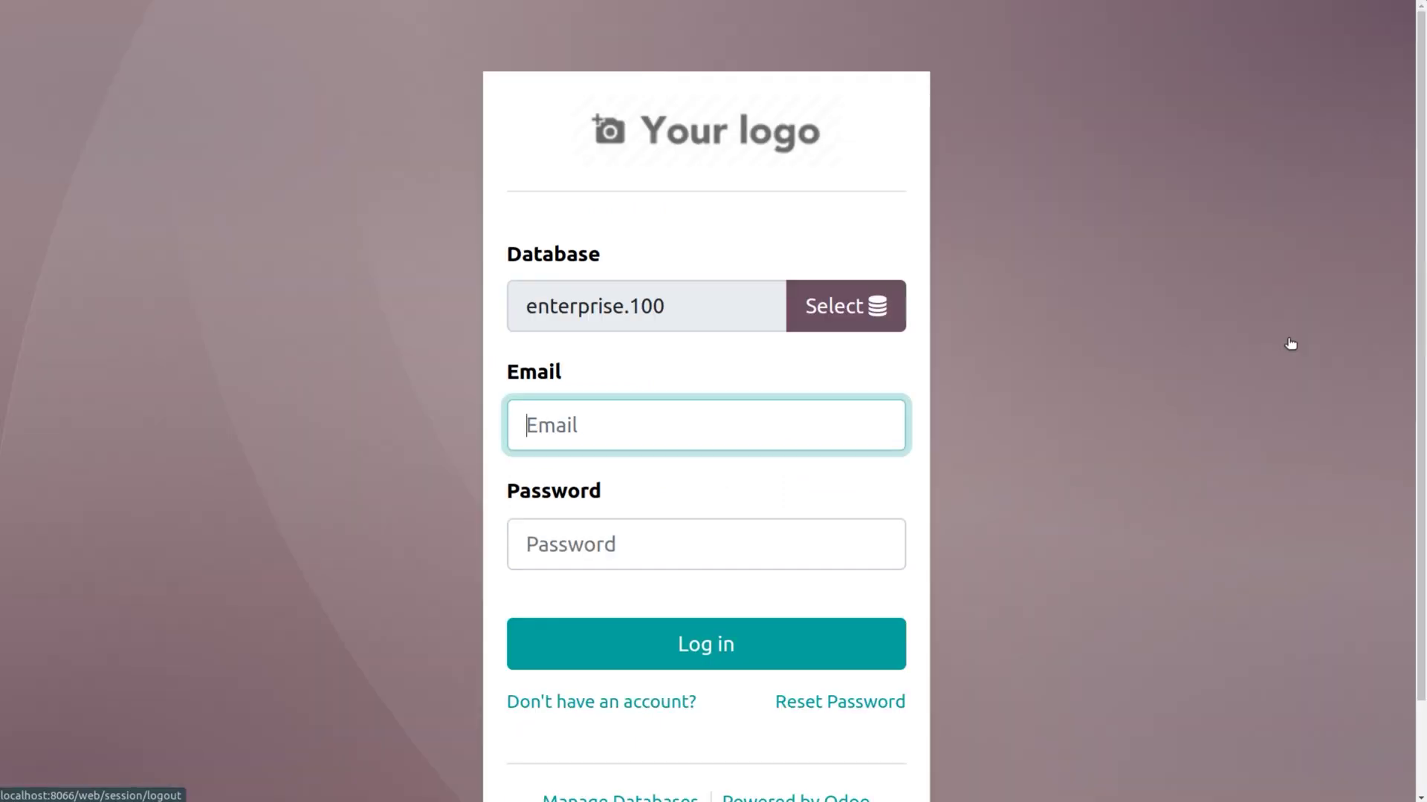
{"action": "left_click", "coordinate": [648, 494]}
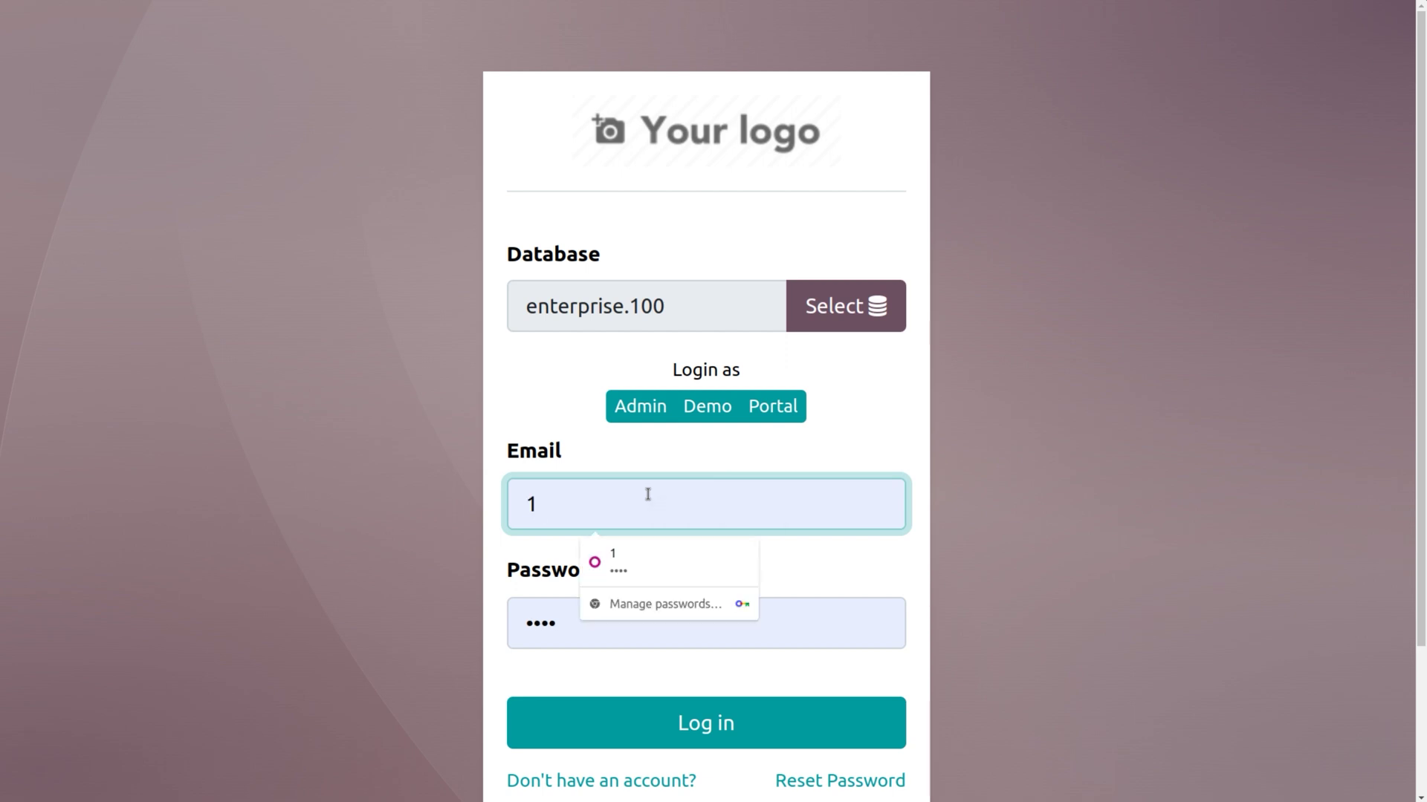
{"action": "key", "text": "BackSpace"}
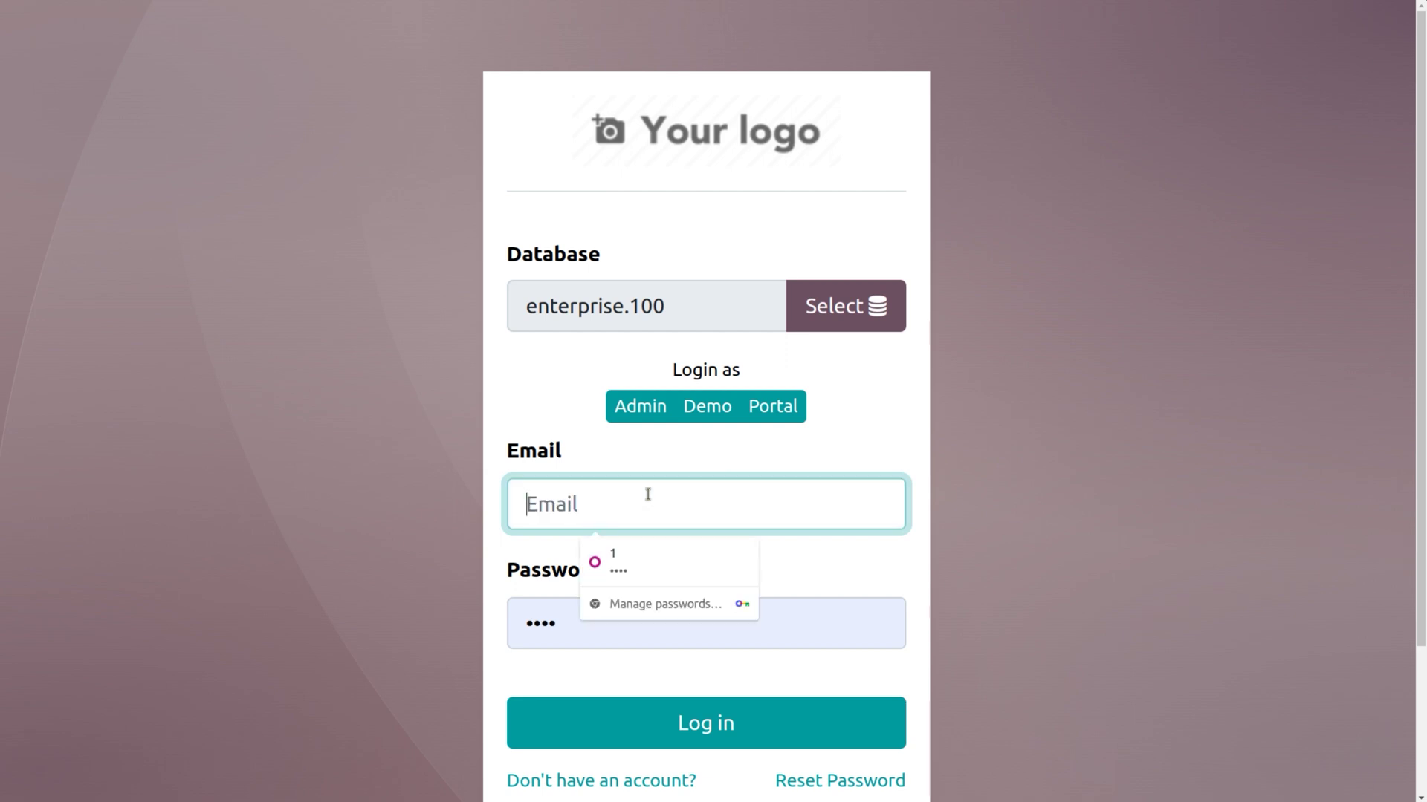
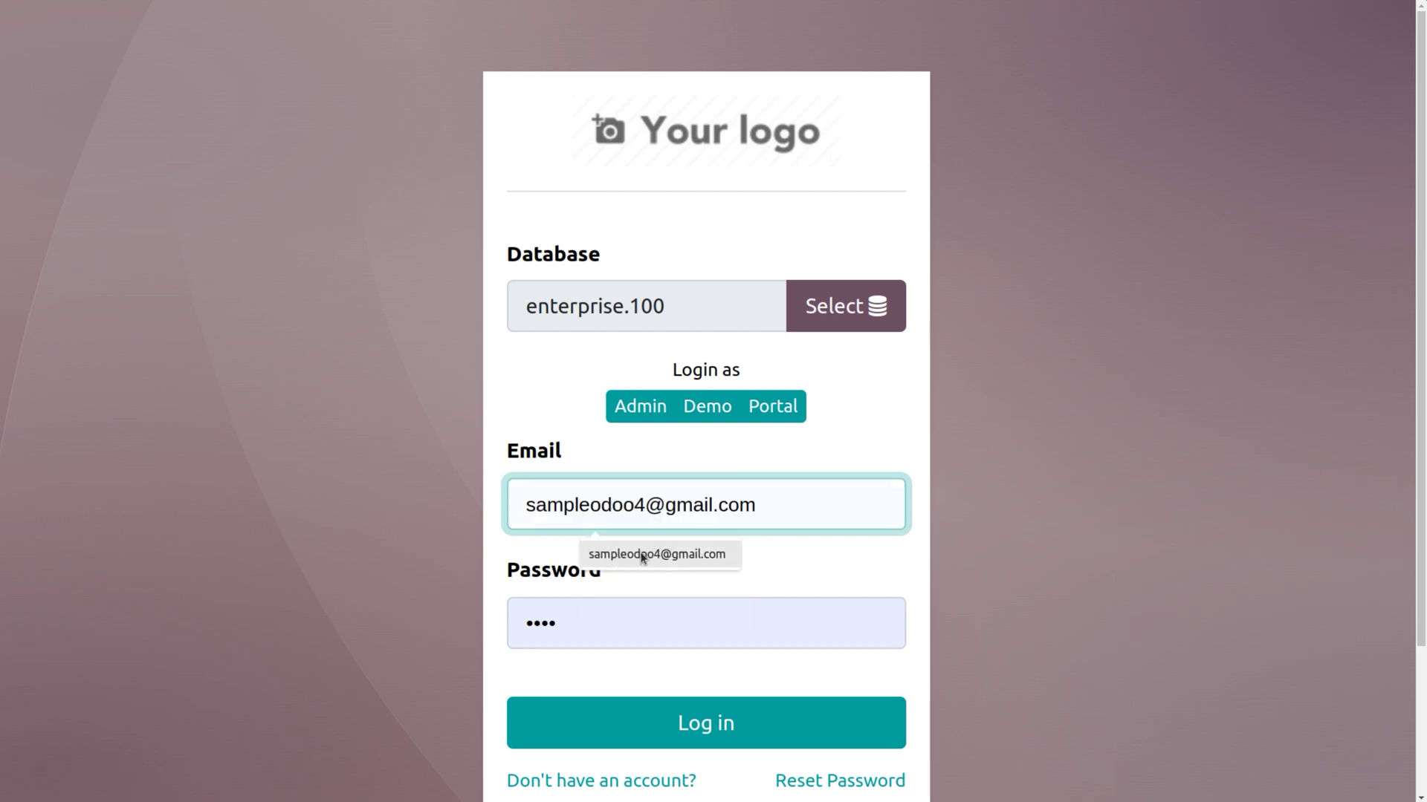
{"action": "left_click", "coordinate": [635, 562]}
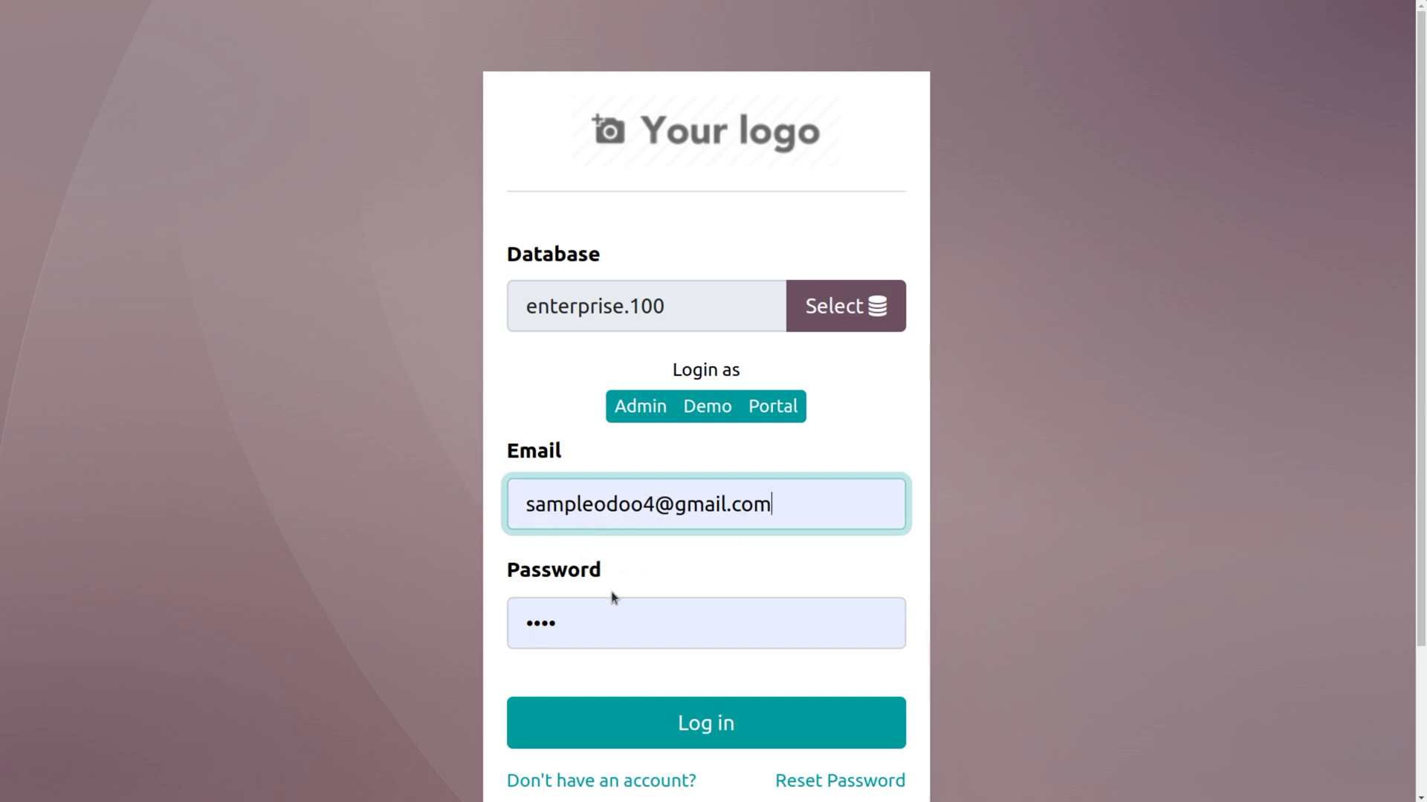
{"action": "left_click", "coordinate": [581, 634]}
{"action": "key", "text": "BackSpace"}
{"action": "key", "text": "BackSpace"}
{"action": "key", "text": "BackSpace"}
{"action": "key", "text": "BackSpace"}
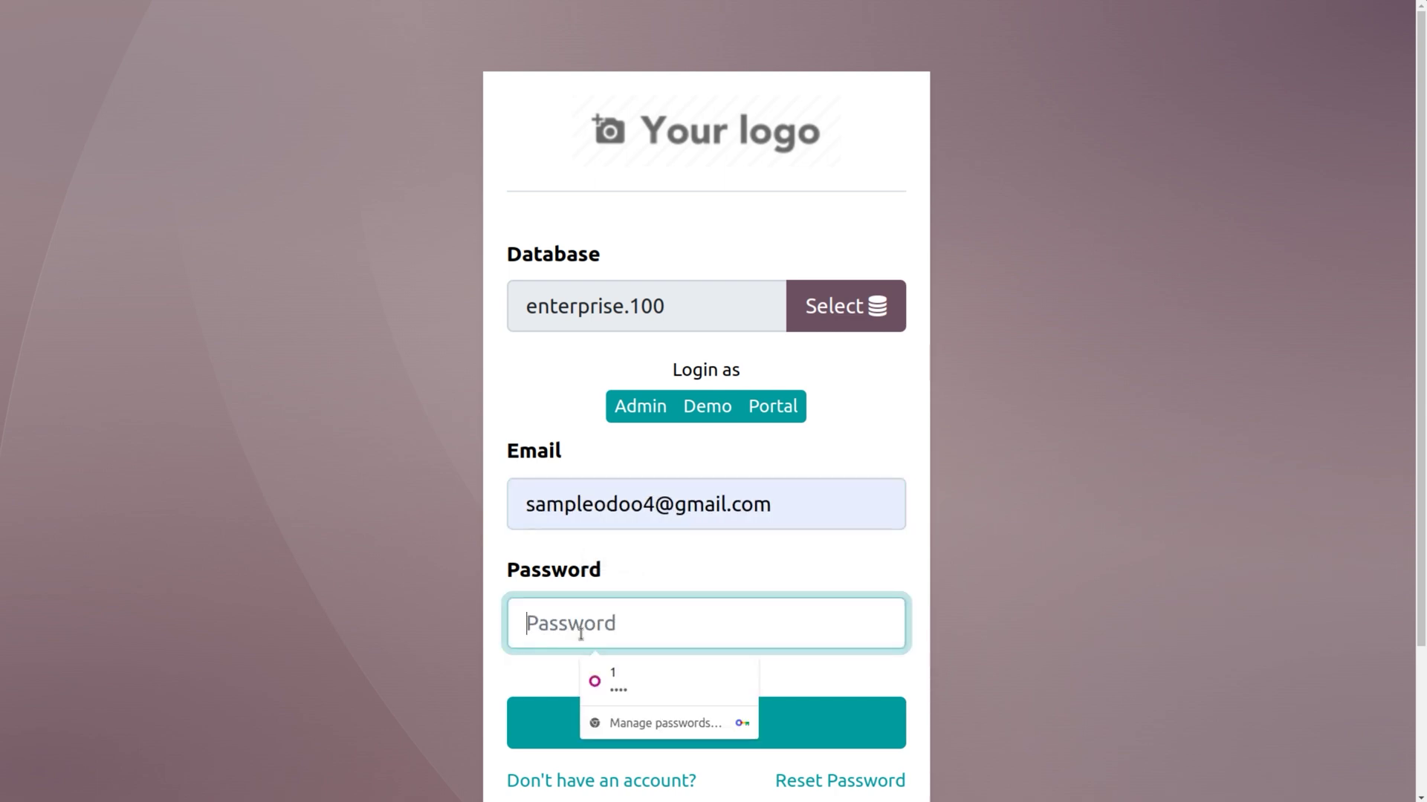
{"action": "type", "text": "12"}
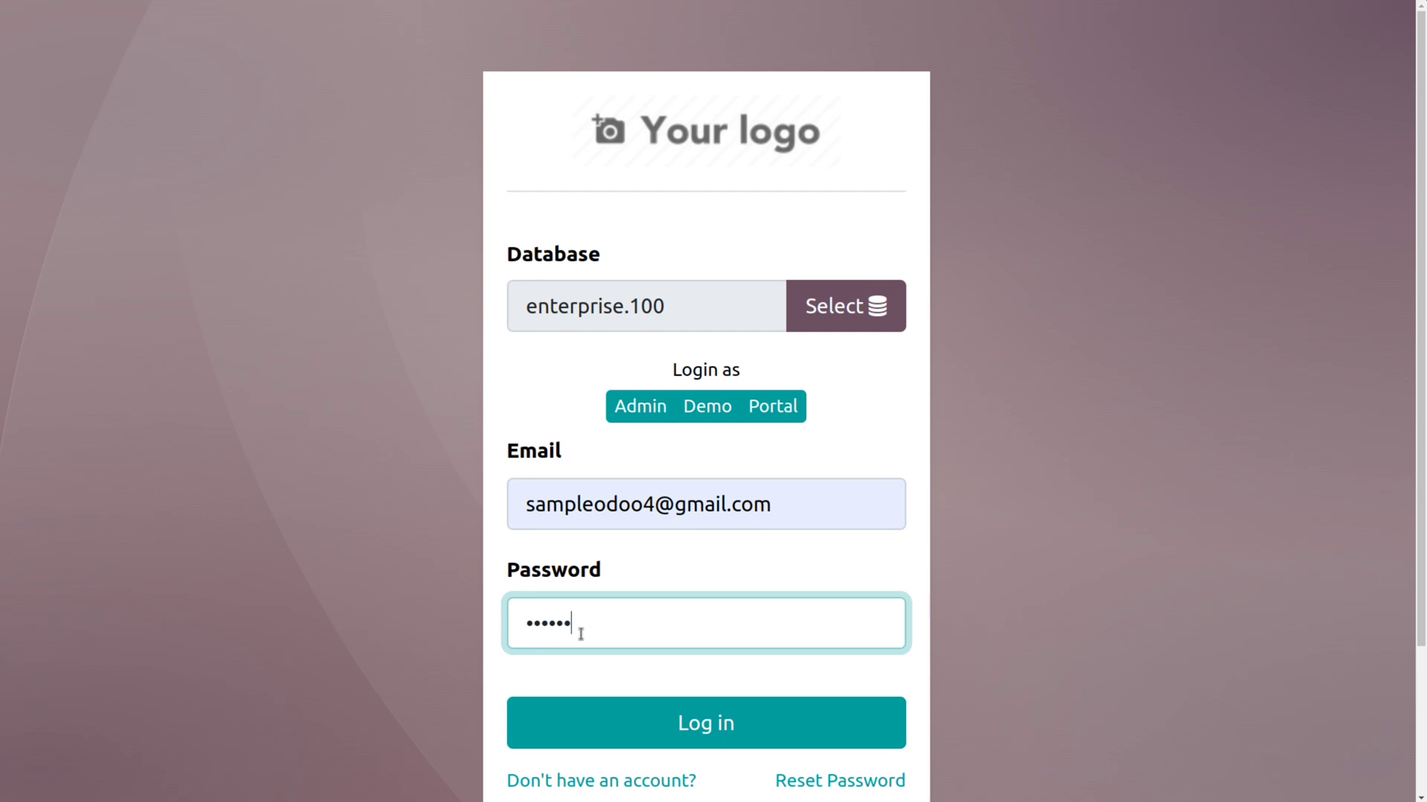
{"action": "left_click", "coordinate": [669, 727]}
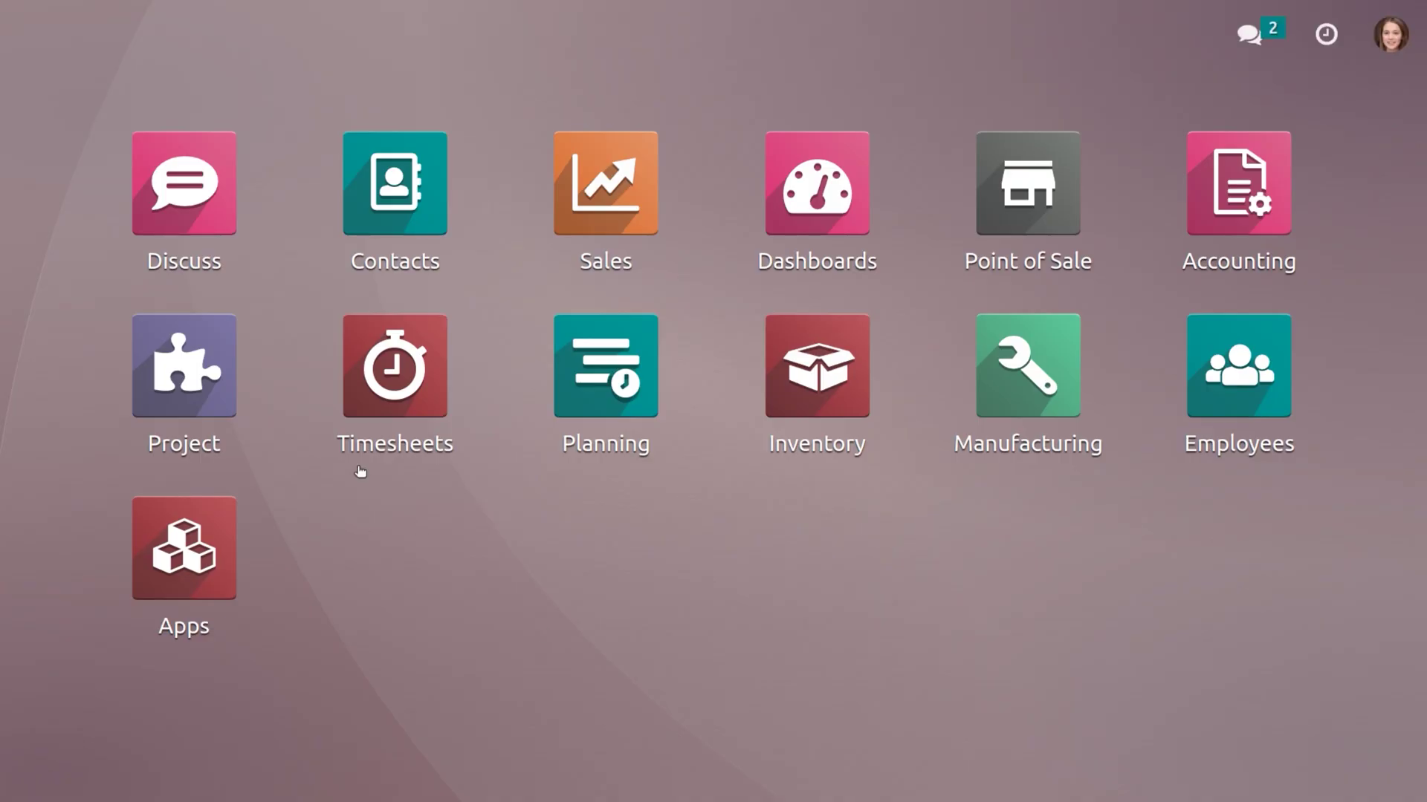
Open the Project app as the portal user and confirm the website card appears in To Do.
{"action": "left_click", "coordinate": [159, 405]}
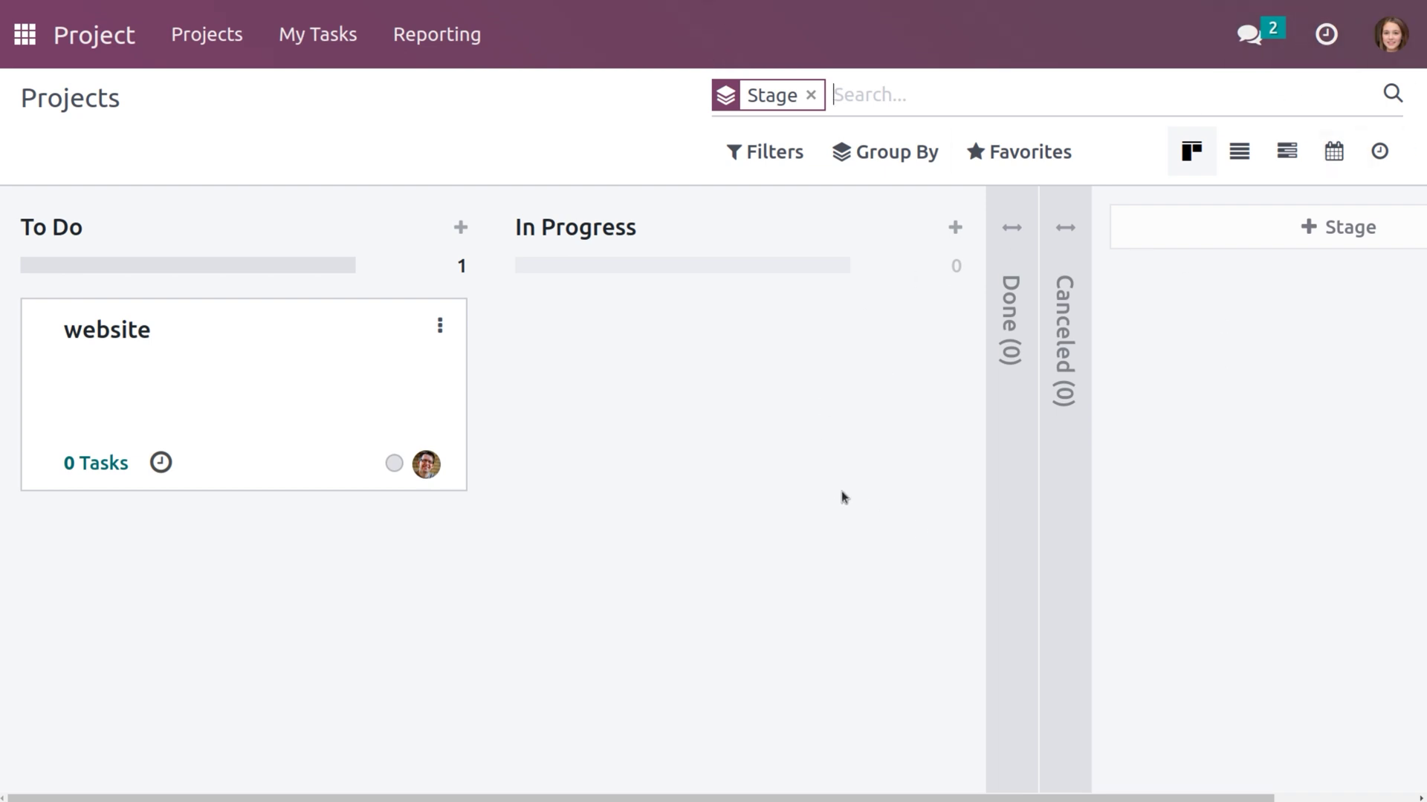
{"action": "left_click", "coordinate": [1394, 34]}
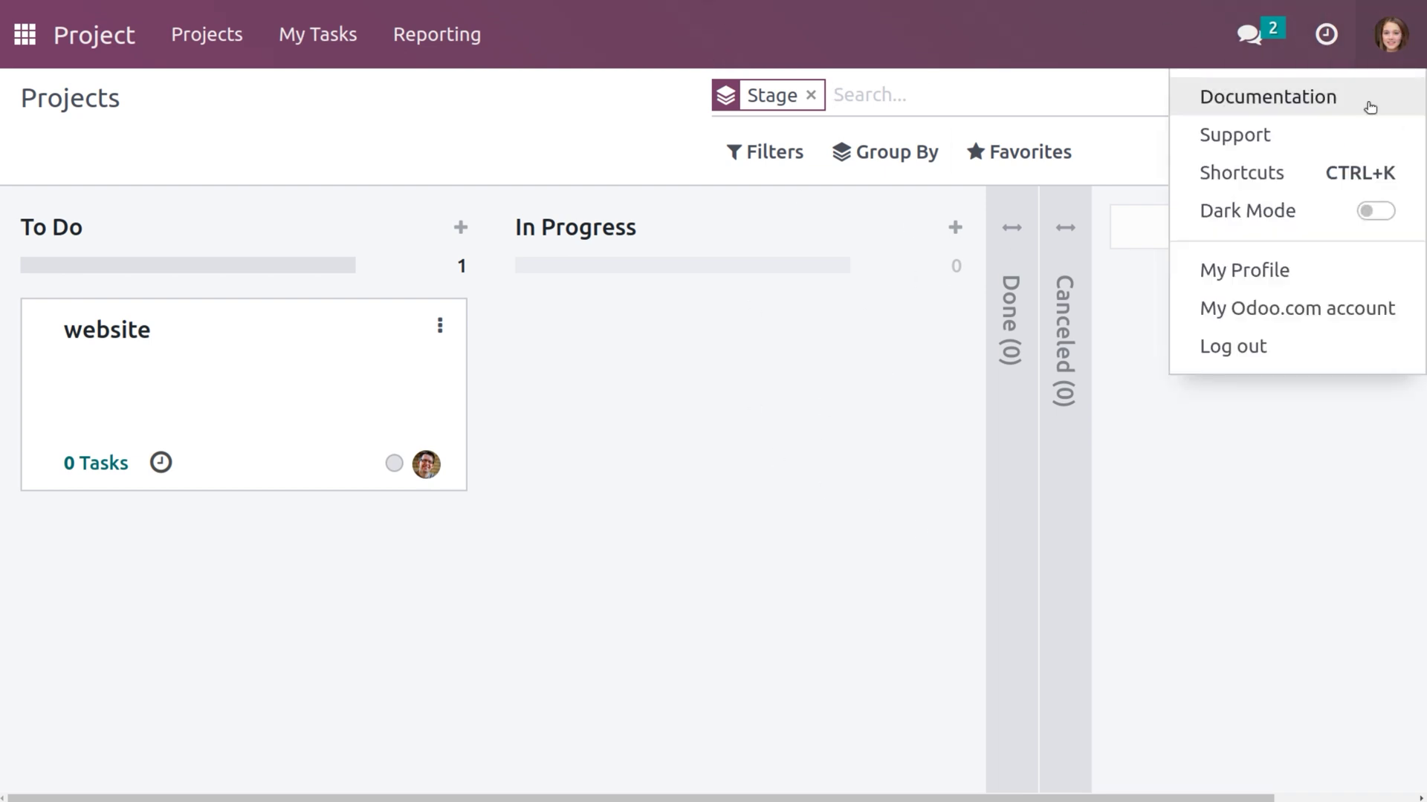
Log out, sign back in with the saved demo credentials, and open the website card's options on Projects.
{"action": "left_click", "coordinate": [1253, 350]}
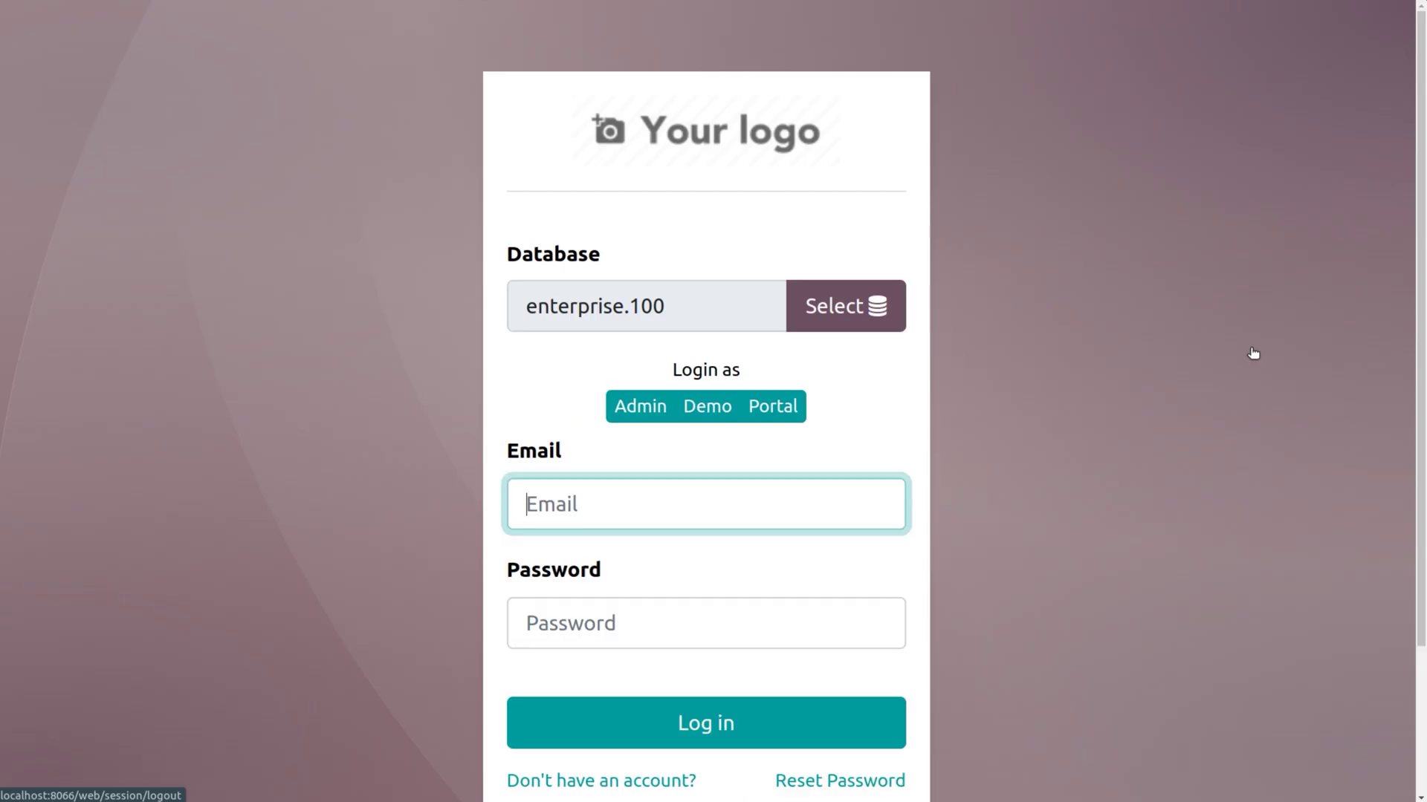
{"action": "left_click", "coordinate": [743, 525]}
{"action": "left_click", "coordinate": [707, 406]}
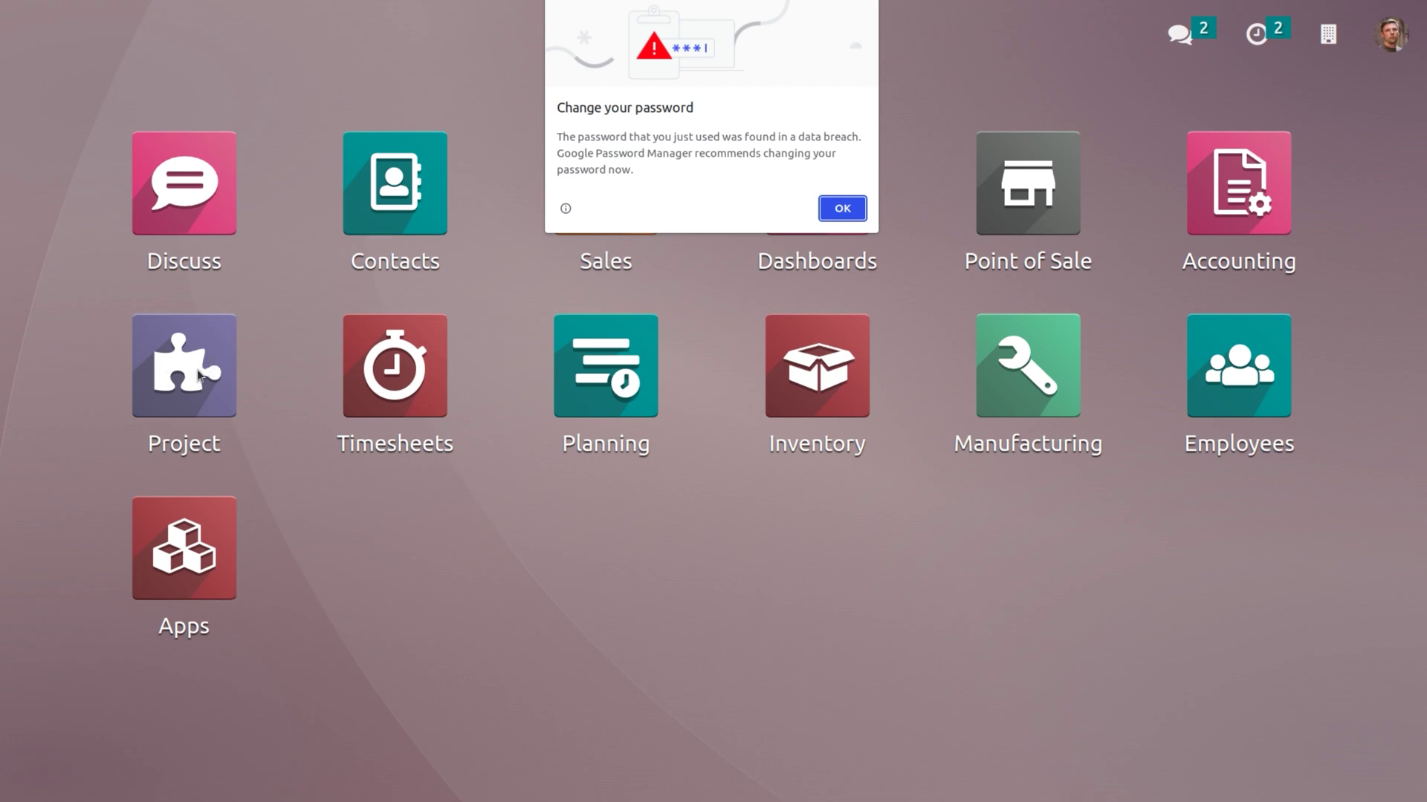
{"action": "left_click", "coordinate": [841, 208]}
{"action": "left_click", "coordinate": [174, 361]}
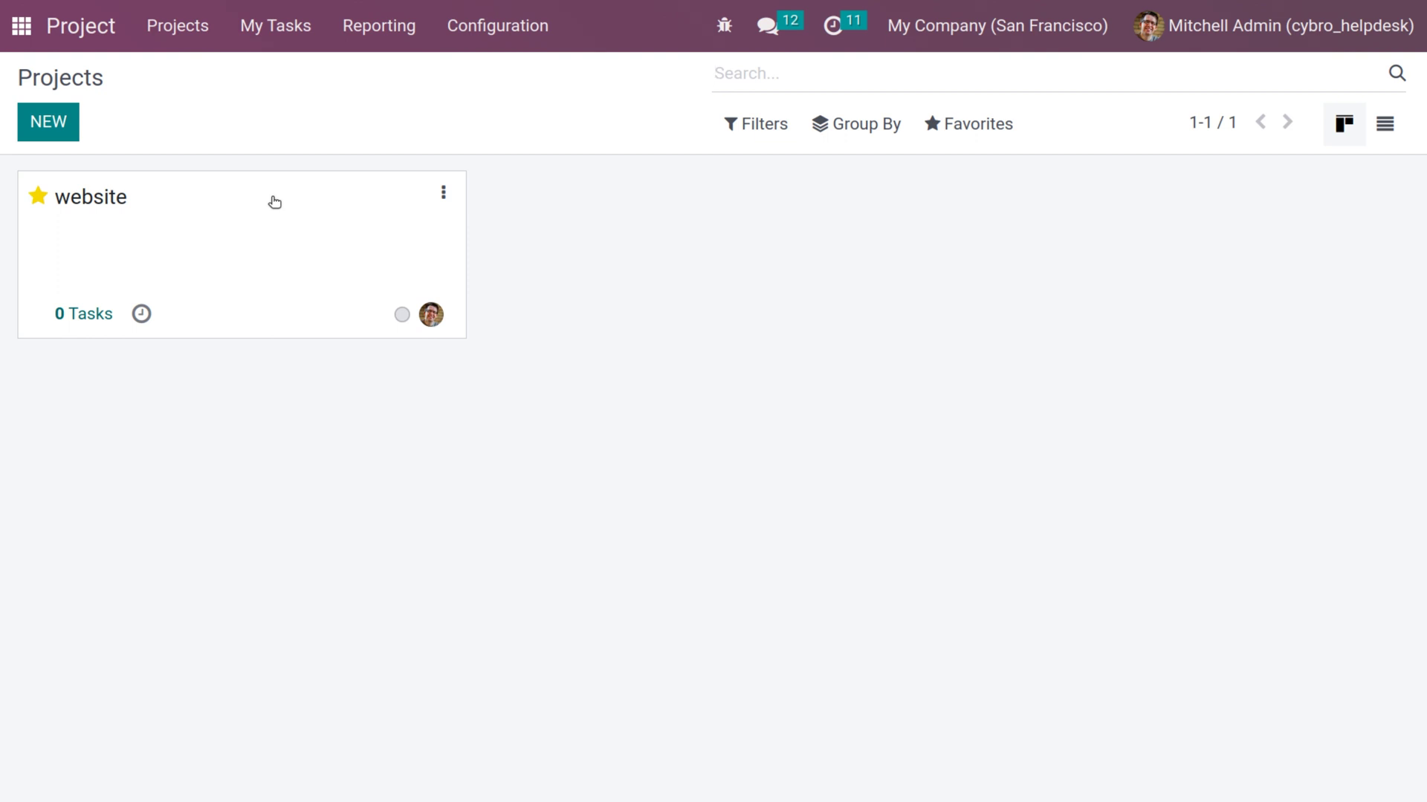
{"action": "left_click", "coordinate": [443, 193]}
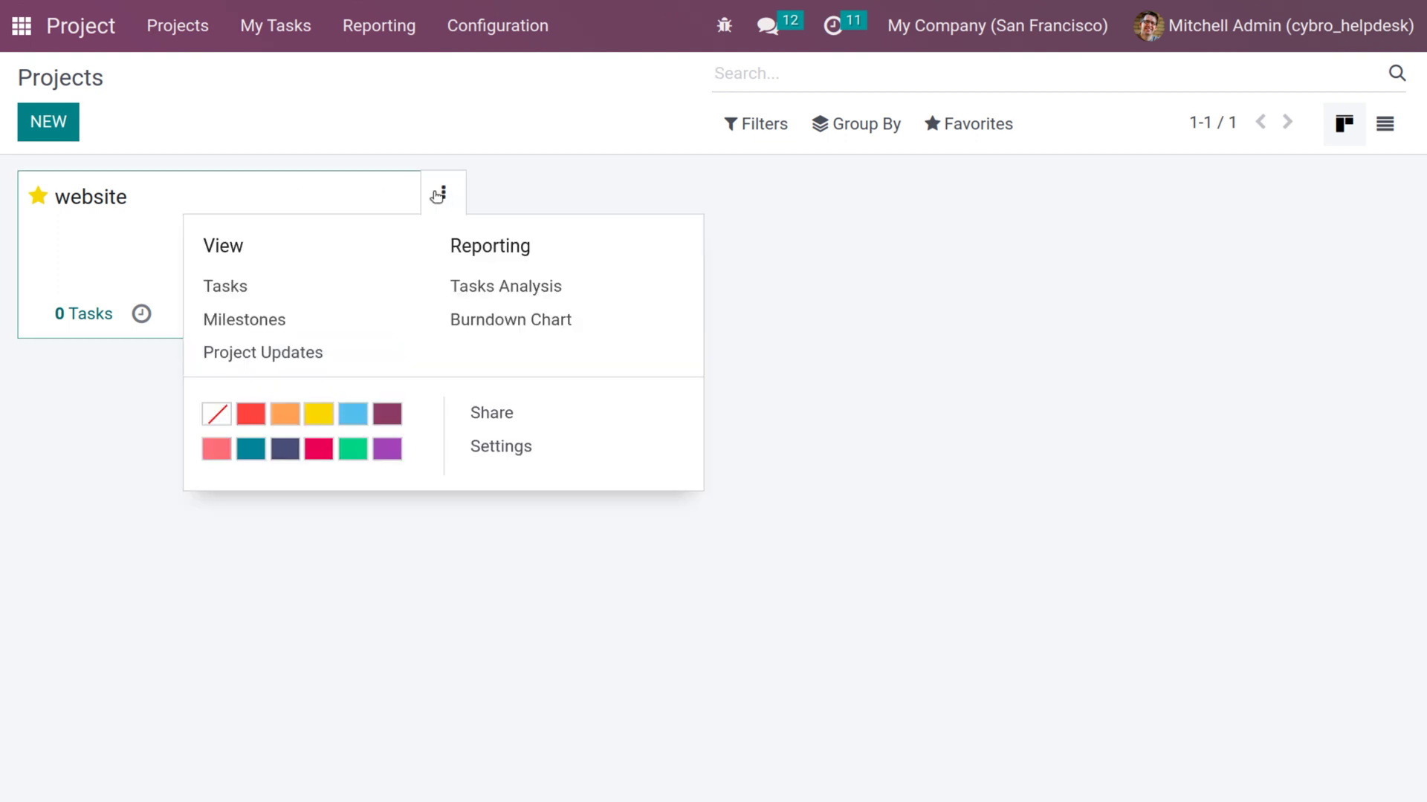
Open the website project's followers list and start inviting the portal user's contact.
{"action": "left_click", "coordinate": [521, 457]}
{"action": "scroll", "coordinate": [612, 624], "scroll_direction": "down", "scroll_amount": 5}
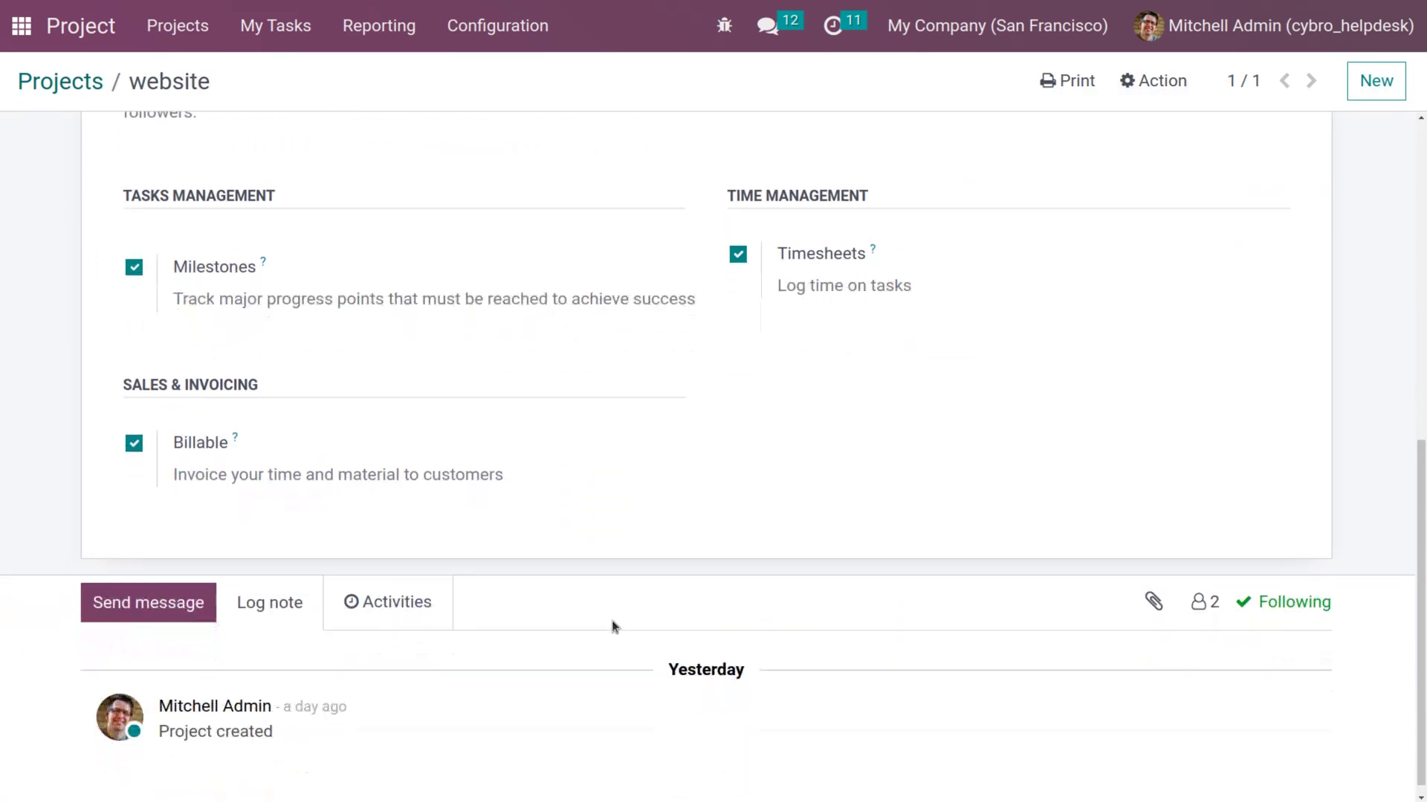
{"action": "left_click", "coordinate": [1202, 597]}
{"action": "left_click", "coordinate": [1060, 650]}
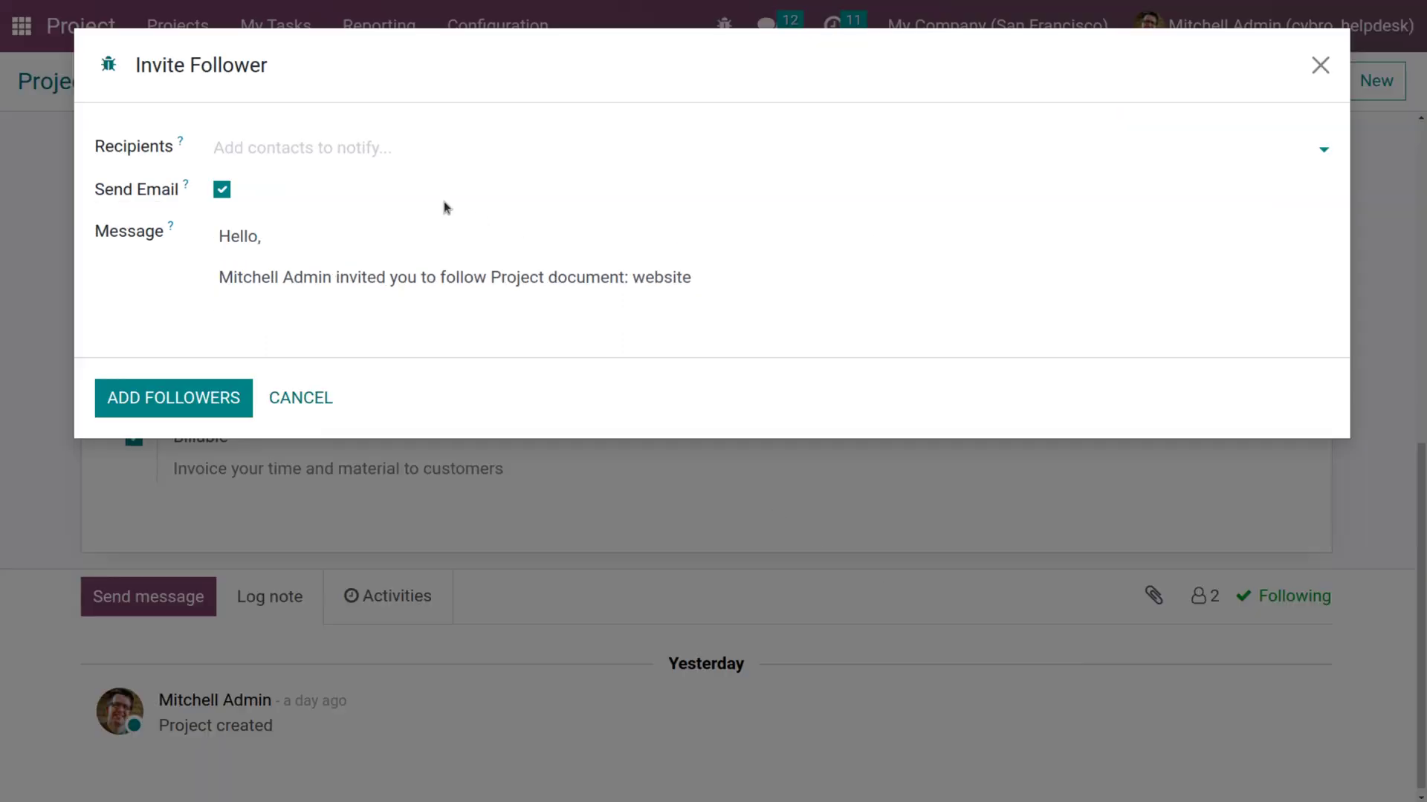
{"action": "type", "text": "jerr"}
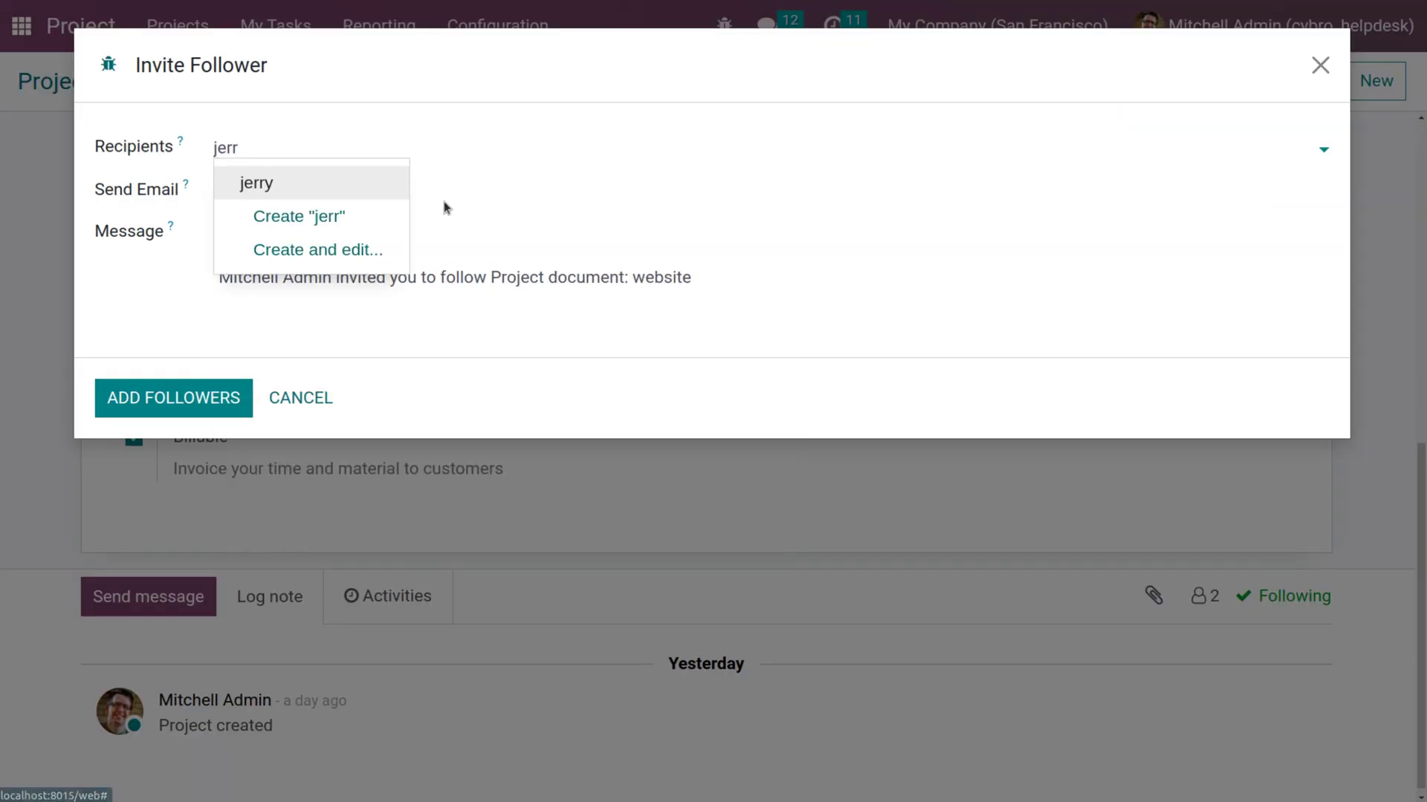
{"action": "left_click", "coordinate": [346, 186]}
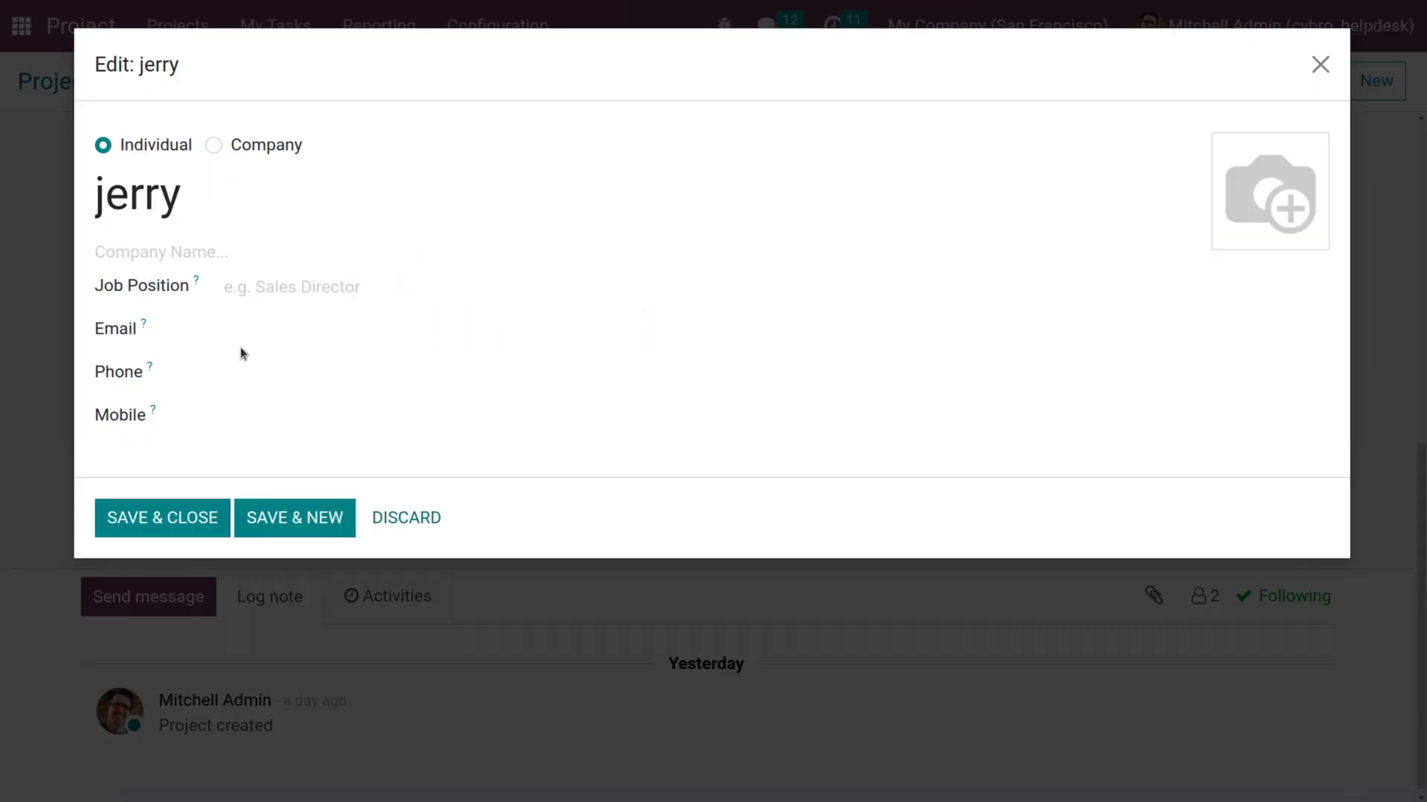
Give the portal contact an e-mail address, save it, and add it as a project follower.
{"action": "left_click", "coordinate": [178, 511]}
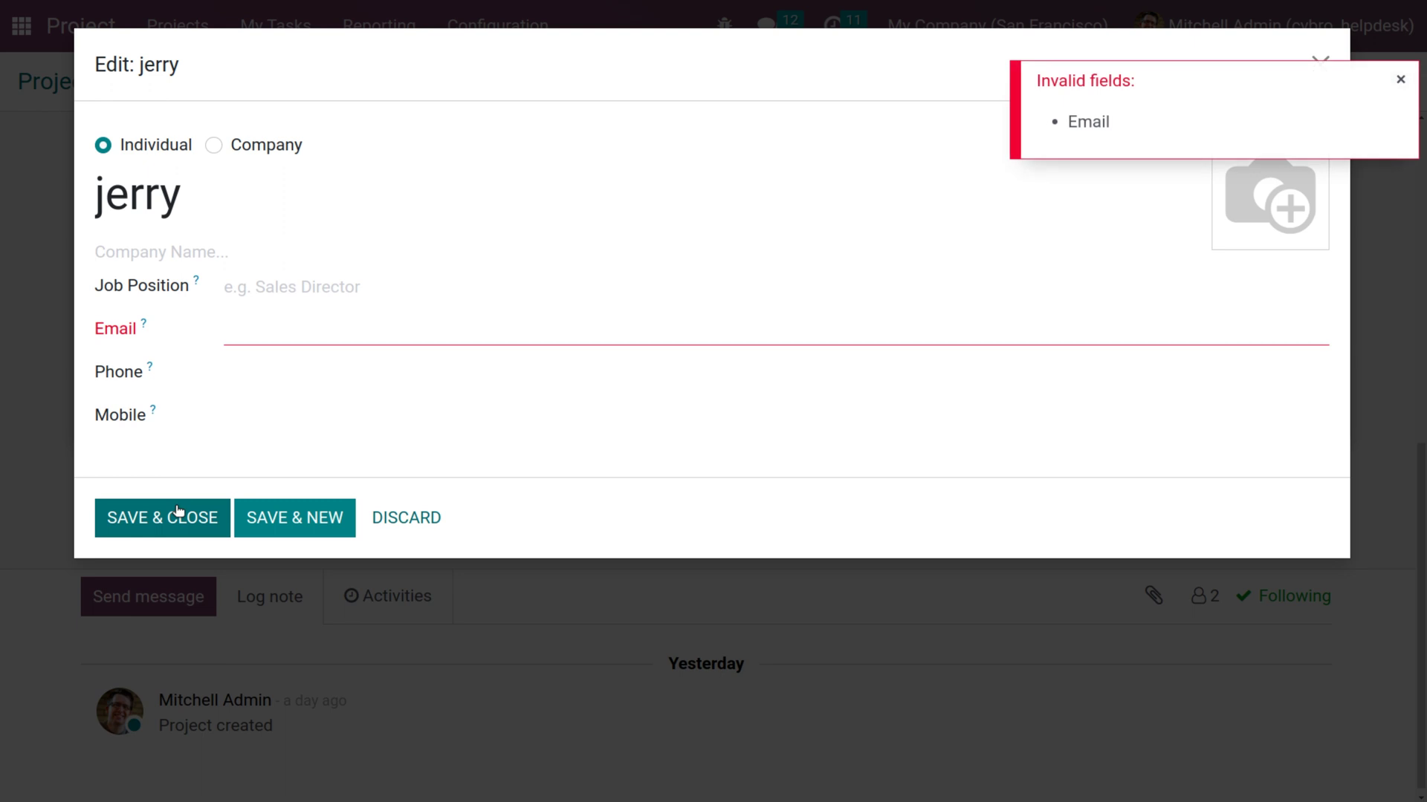
{"action": "left_click", "coordinate": [248, 333]}
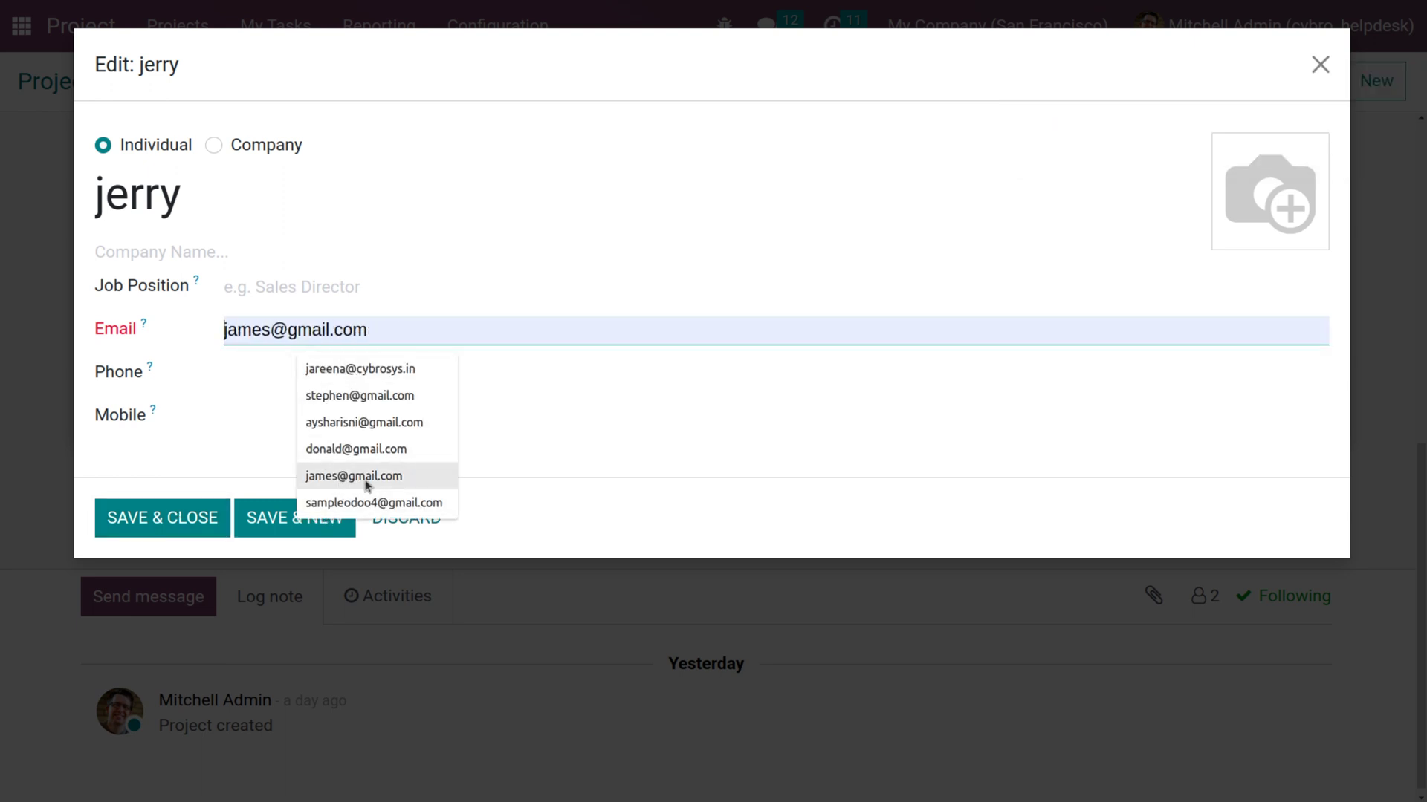
{"action": "left_click", "coordinate": [369, 504]}
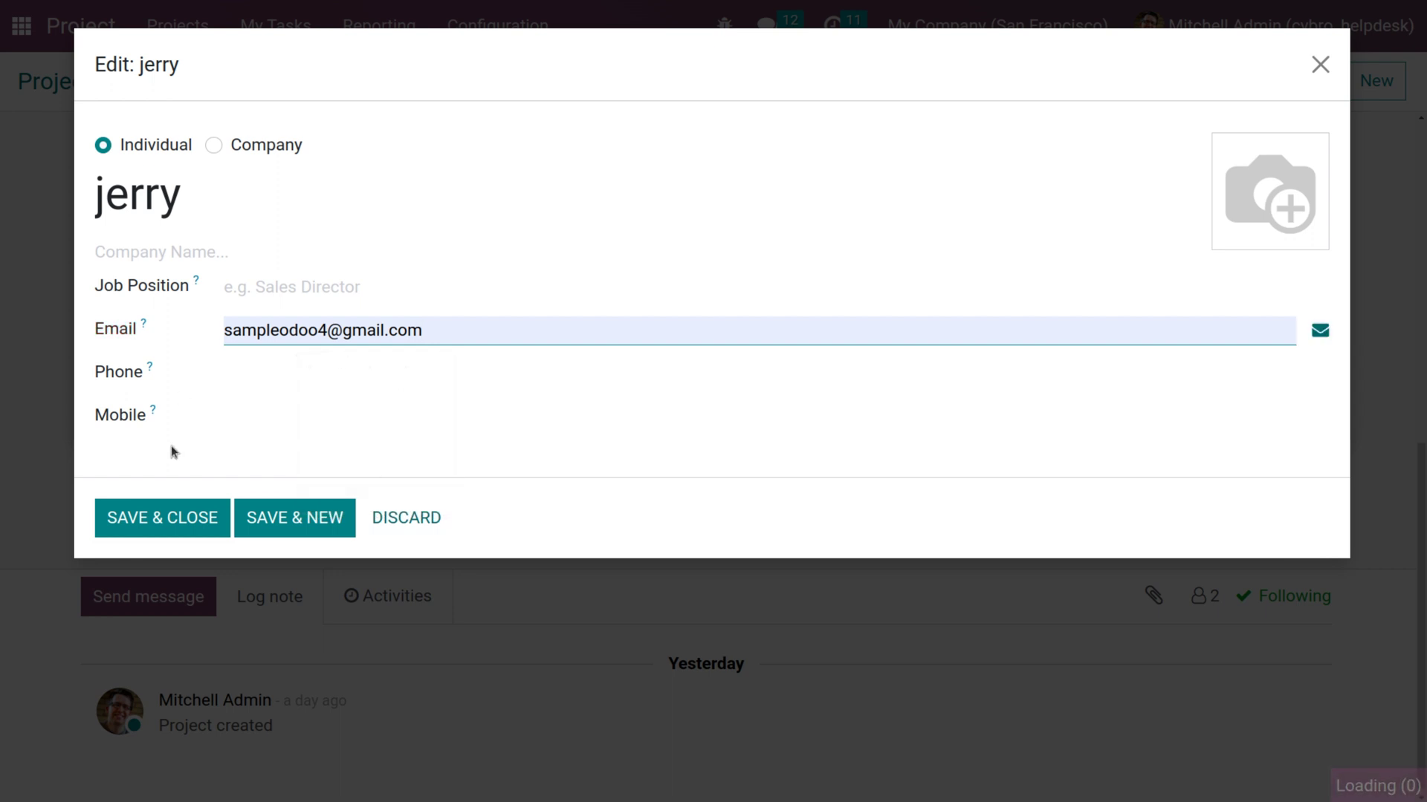
{"action": "left_click", "coordinate": [164, 518]}
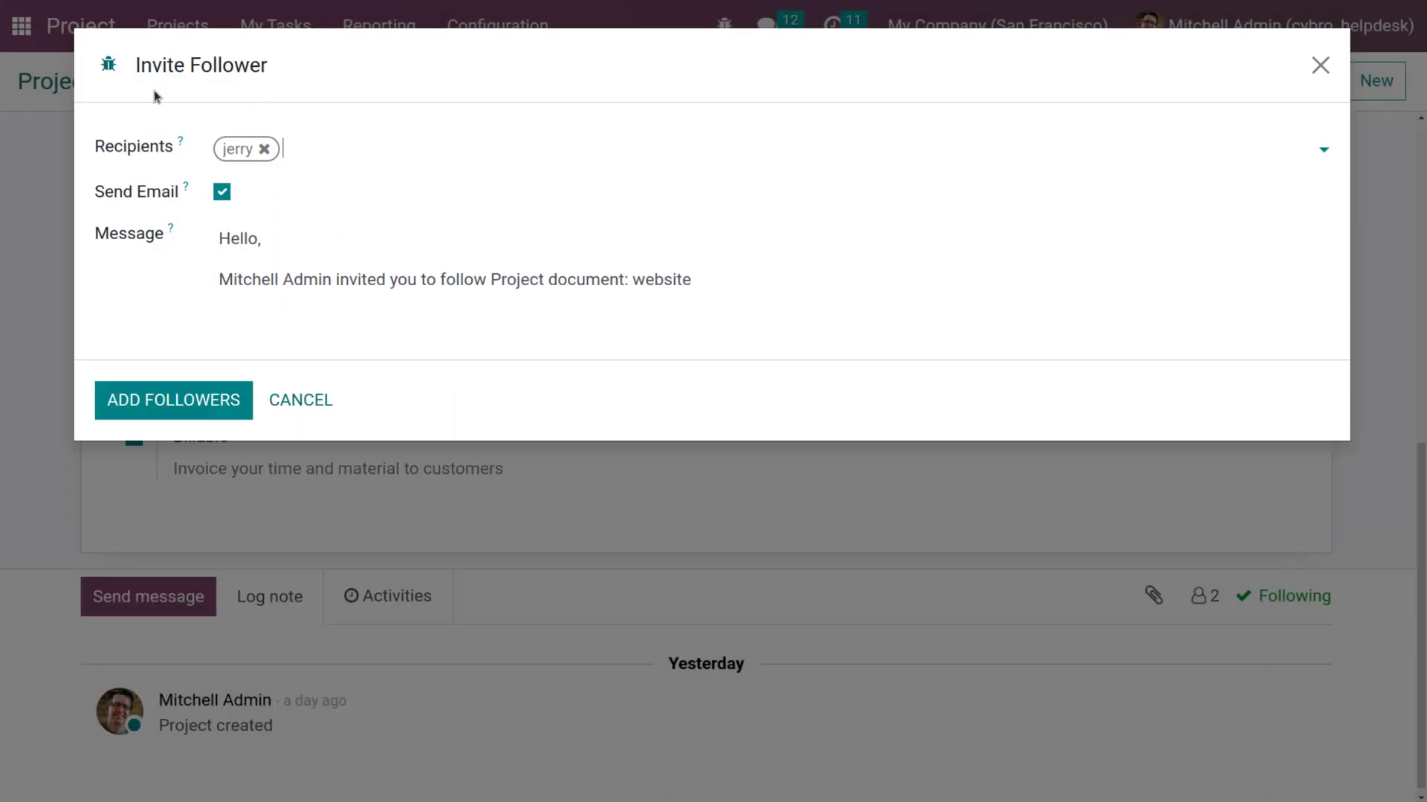
{"action": "left_click", "coordinate": [197, 406]}
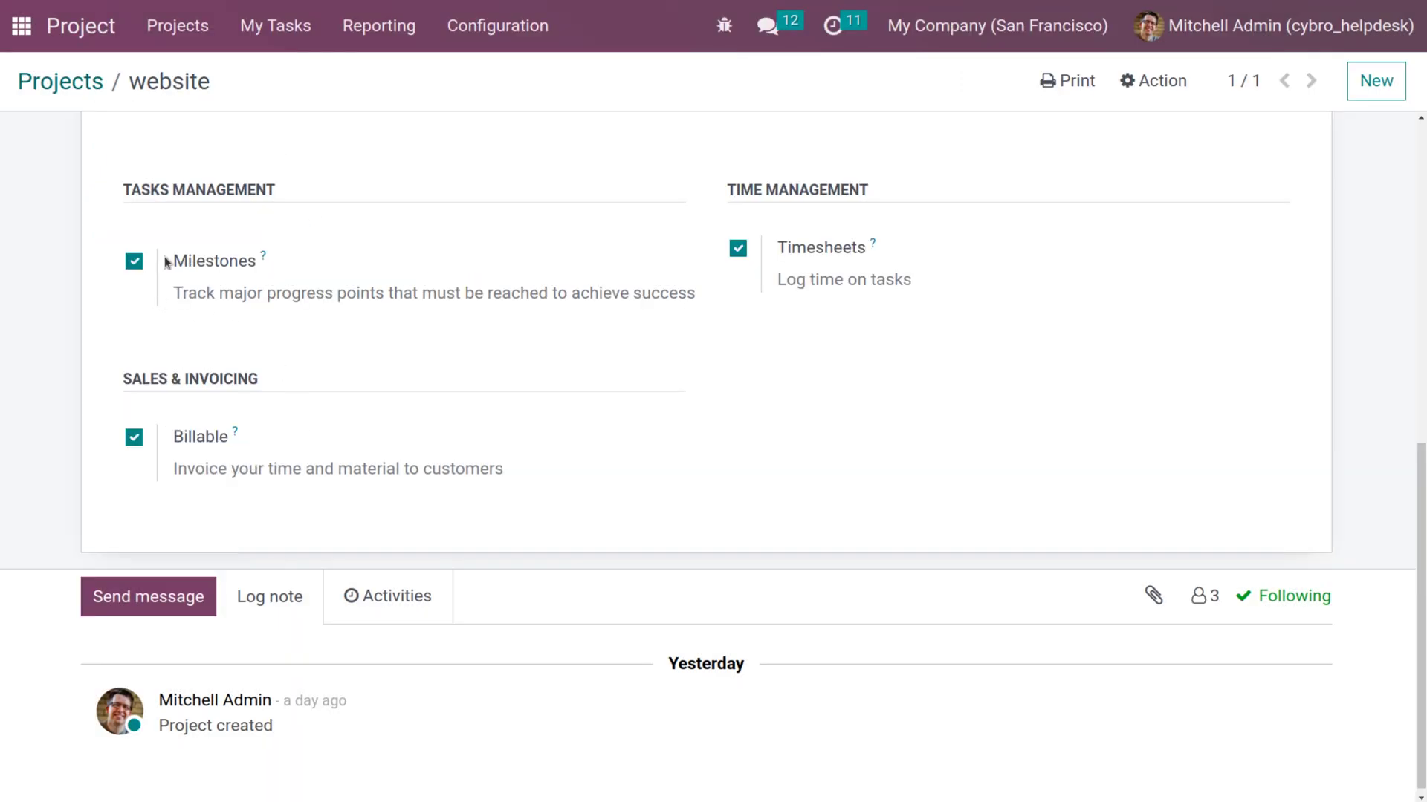
{"action": "left_click", "coordinate": [19, 27]}
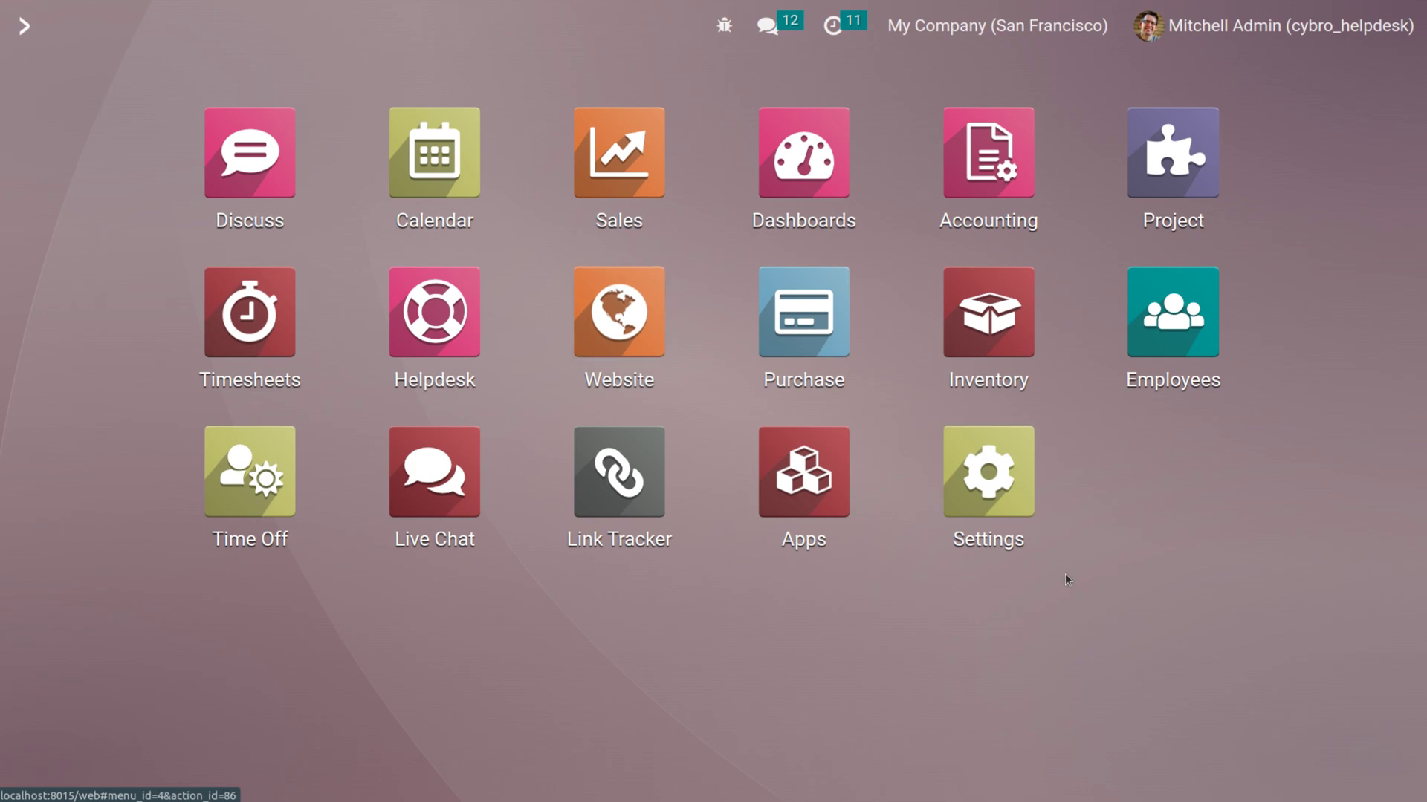
In Users with the Internal Users filter removed, open the portal user and change their password.
{"action": "left_click", "coordinate": [1012, 518]}
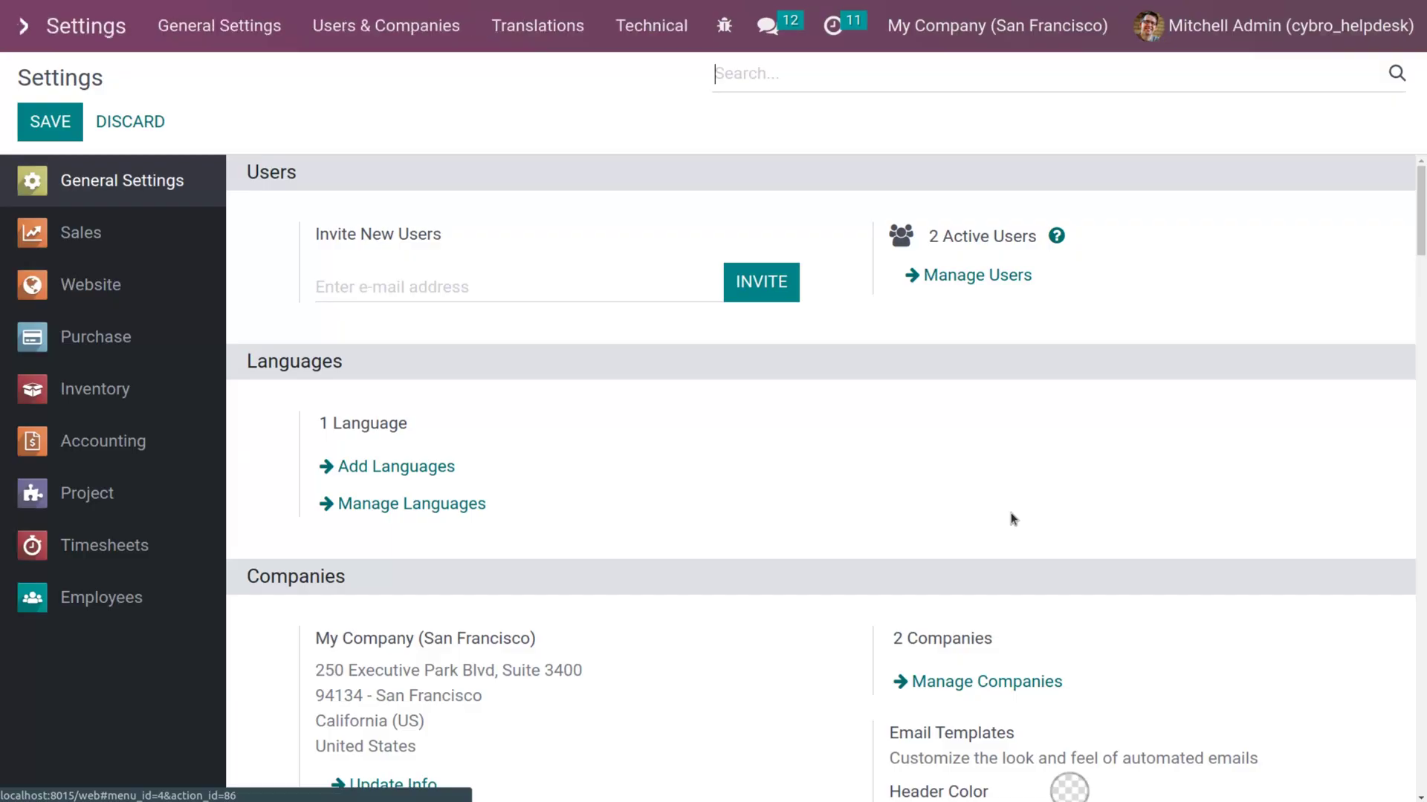
{"action": "left_click", "coordinate": [954, 278]}
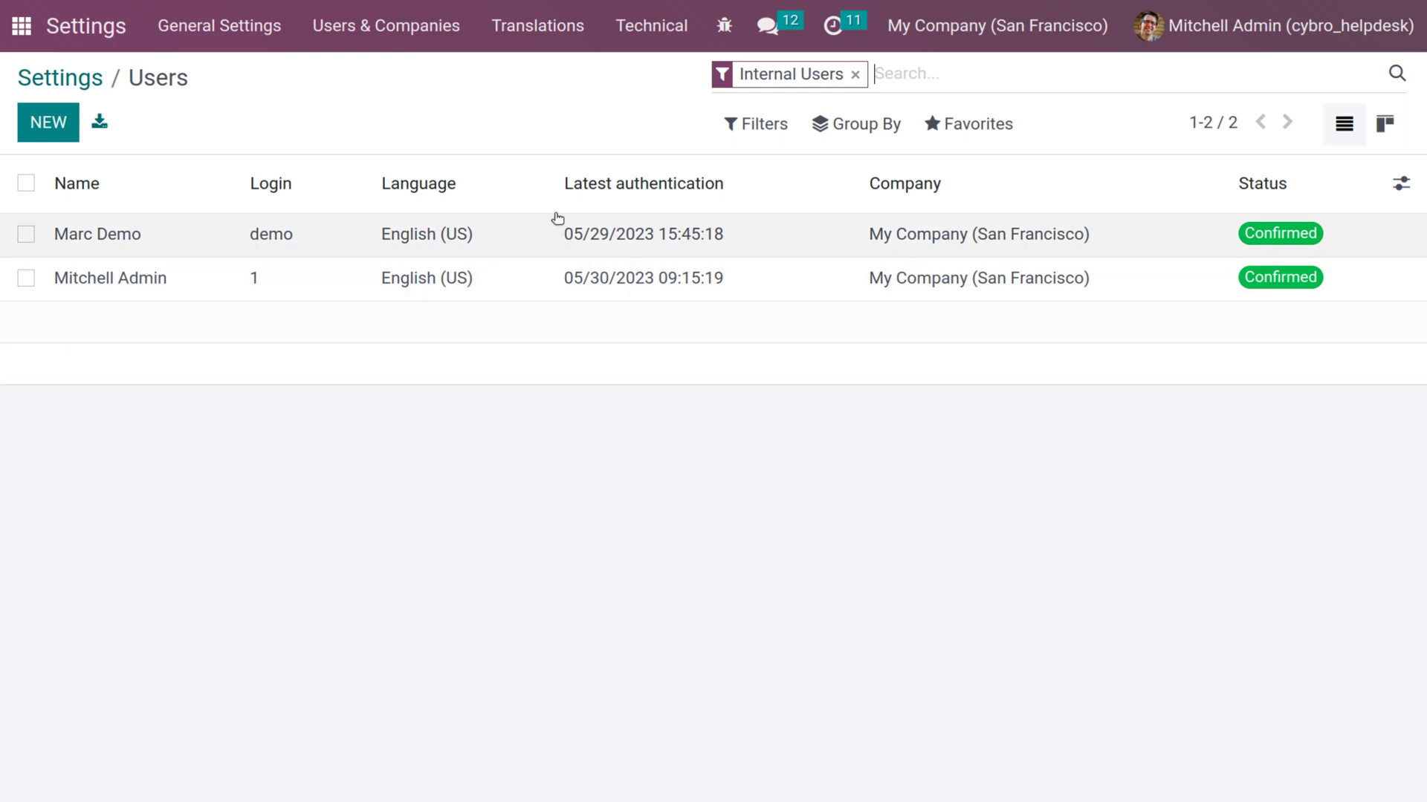
{"action": "left_click", "coordinate": [855, 75]}
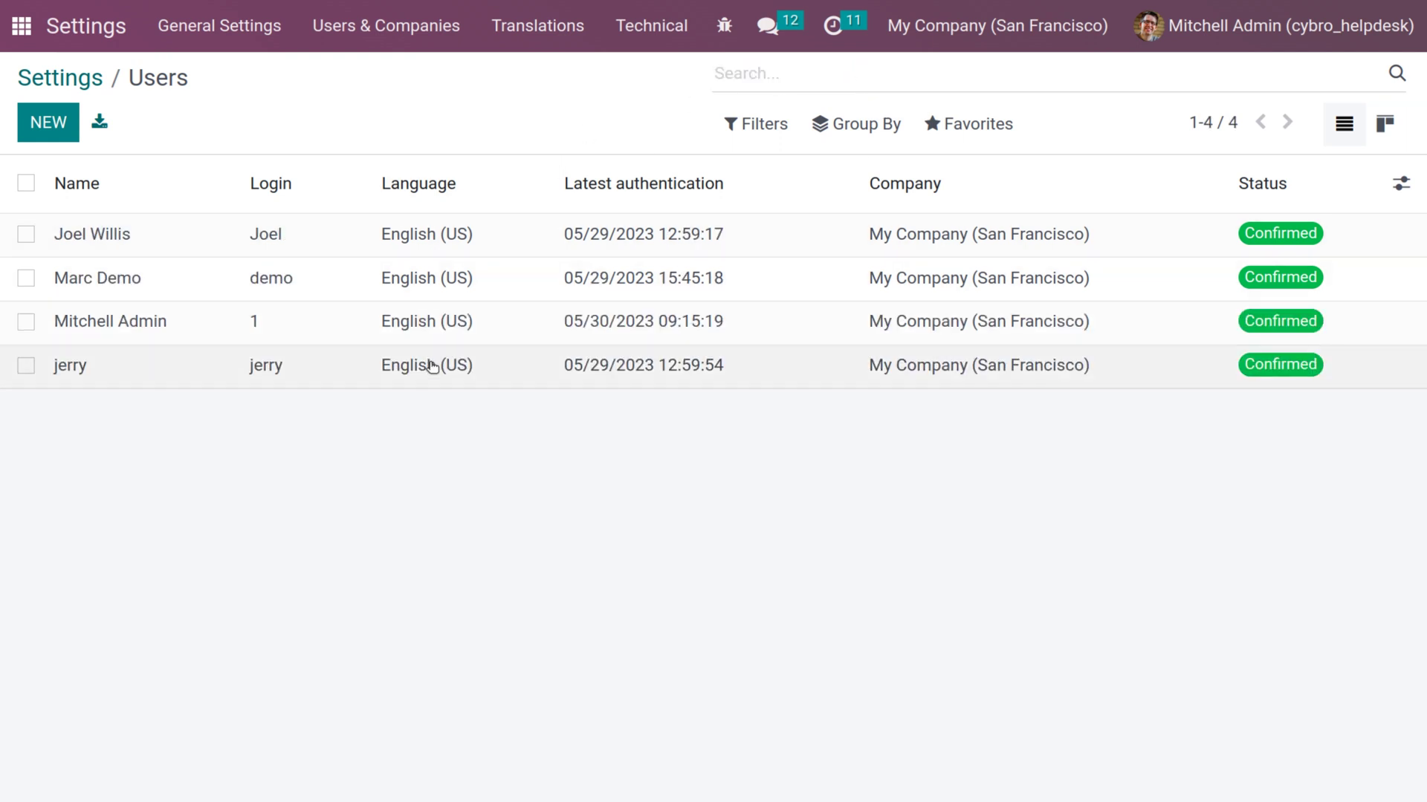
{"action": "left_click", "coordinate": [433, 372]}
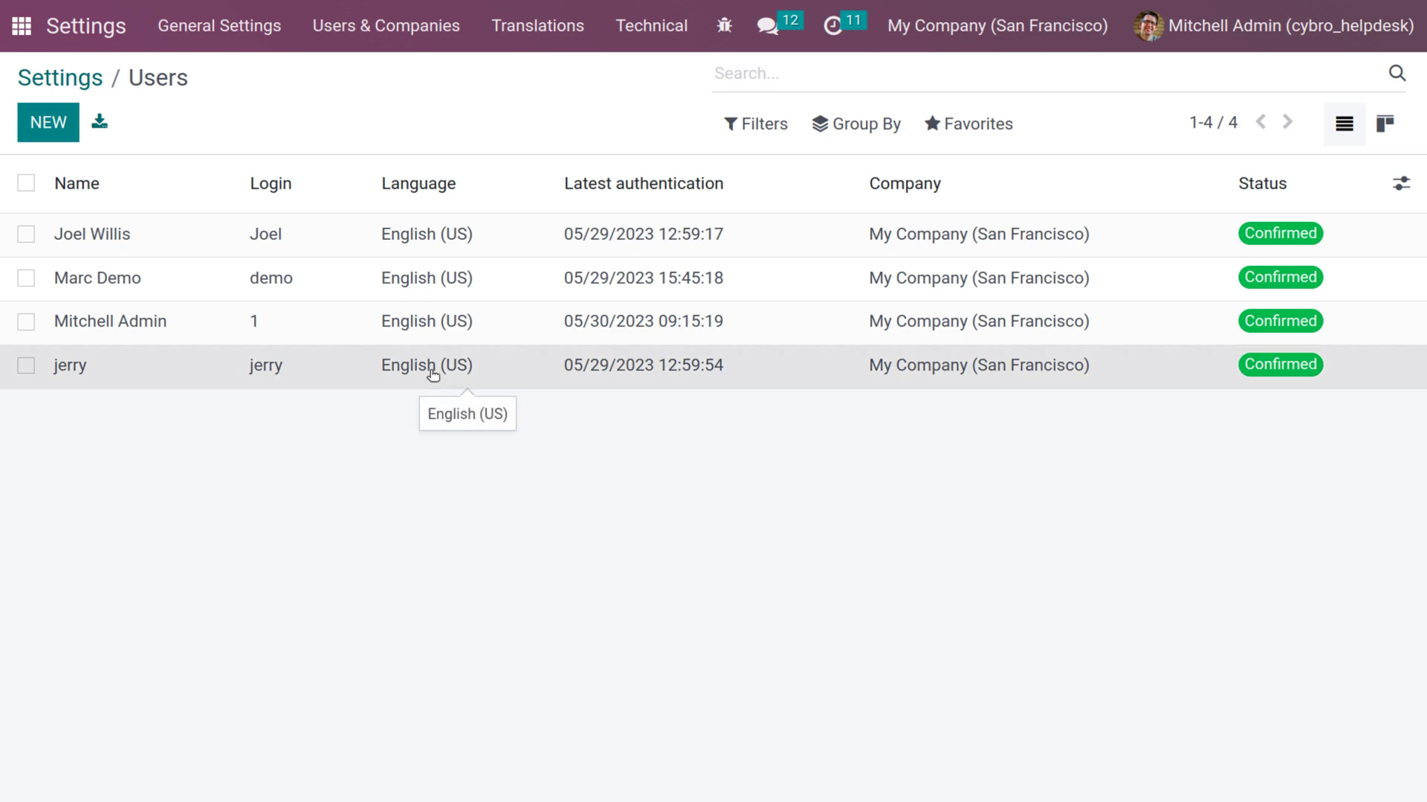
{"action": "scroll", "coordinate": [305, 598], "scroll_direction": "down", "scroll_amount": 2}
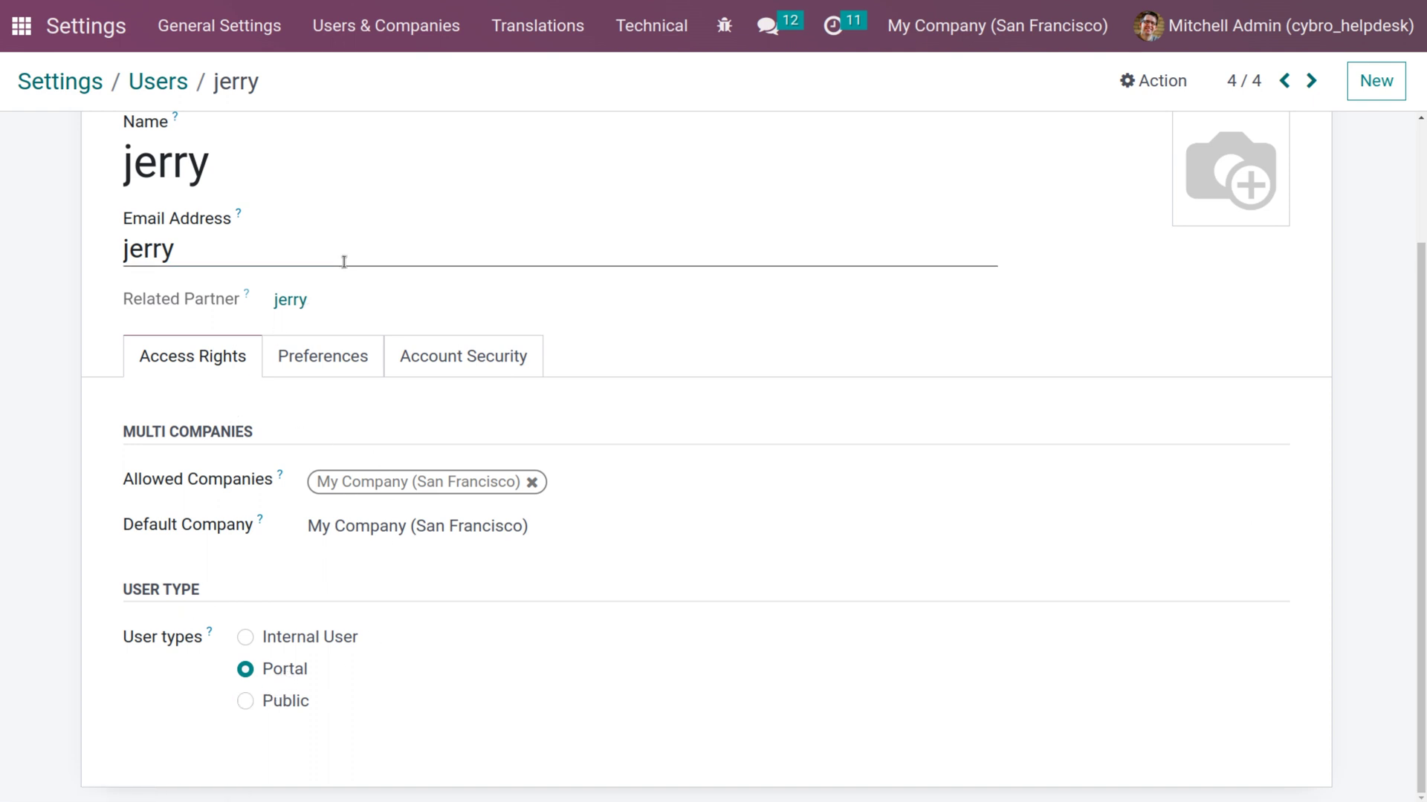
{"action": "scroll", "coordinate": [344, 261], "scroll_direction": "up", "scroll_amount": 2}
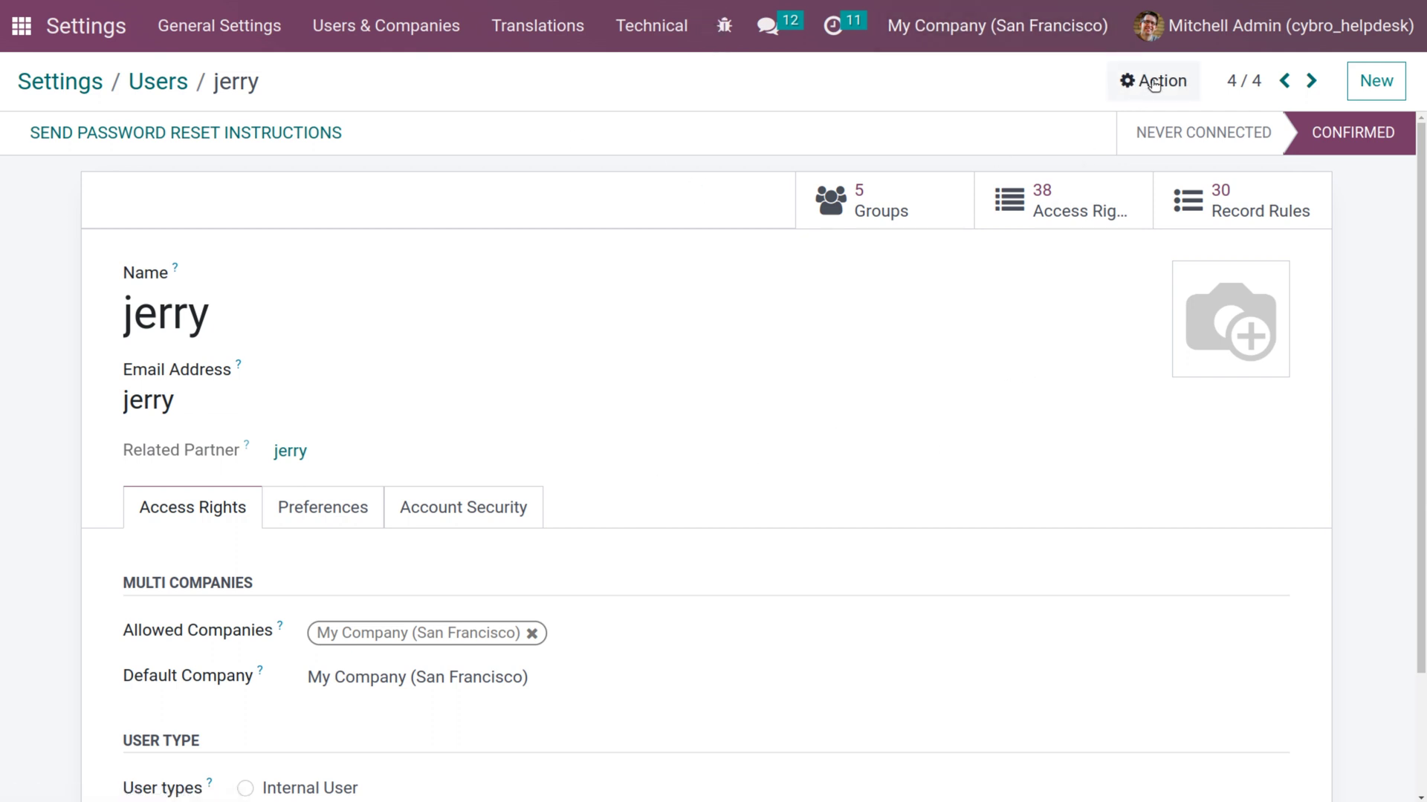
{"action": "left_click", "coordinate": [1153, 80]}
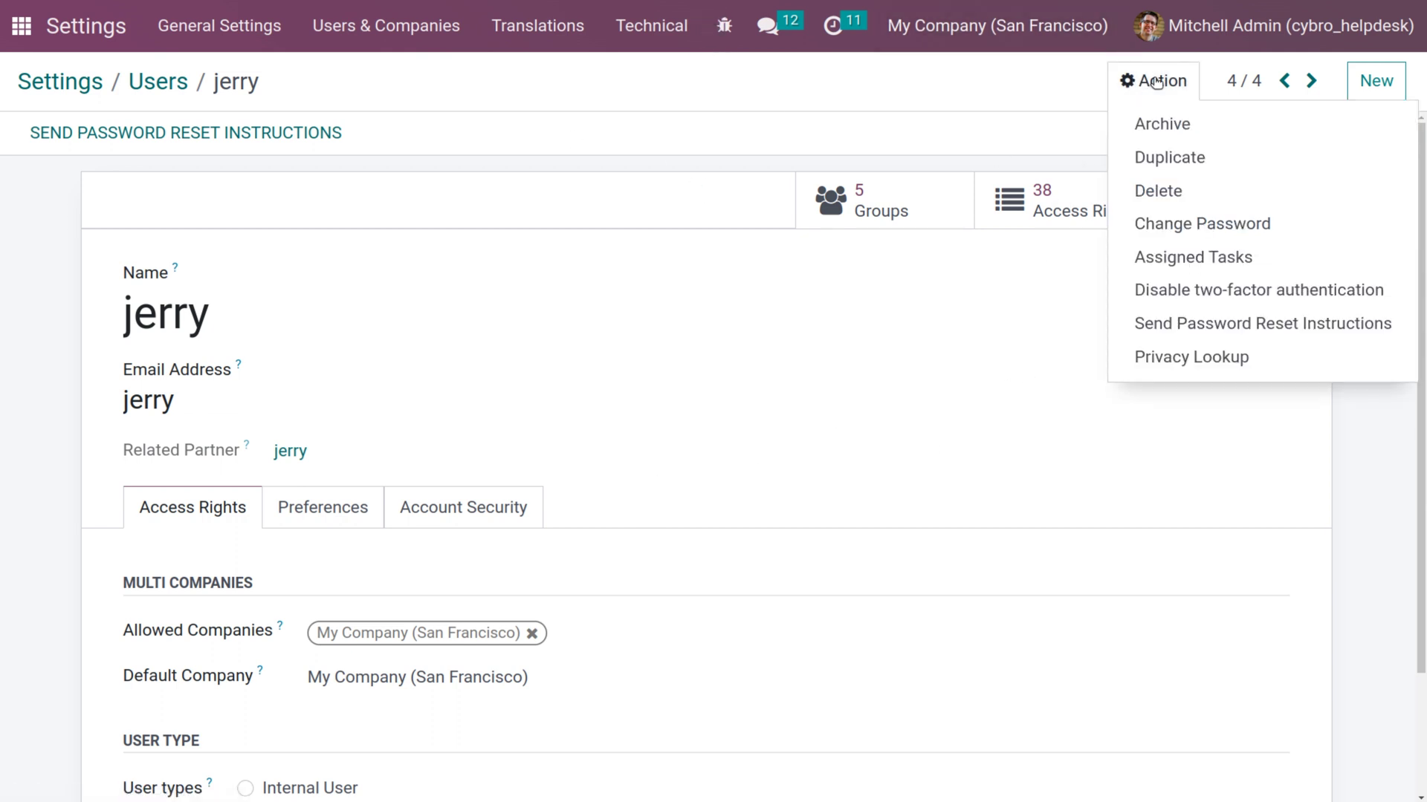
{"action": "left_click", "coordinate": [1187, 223]}
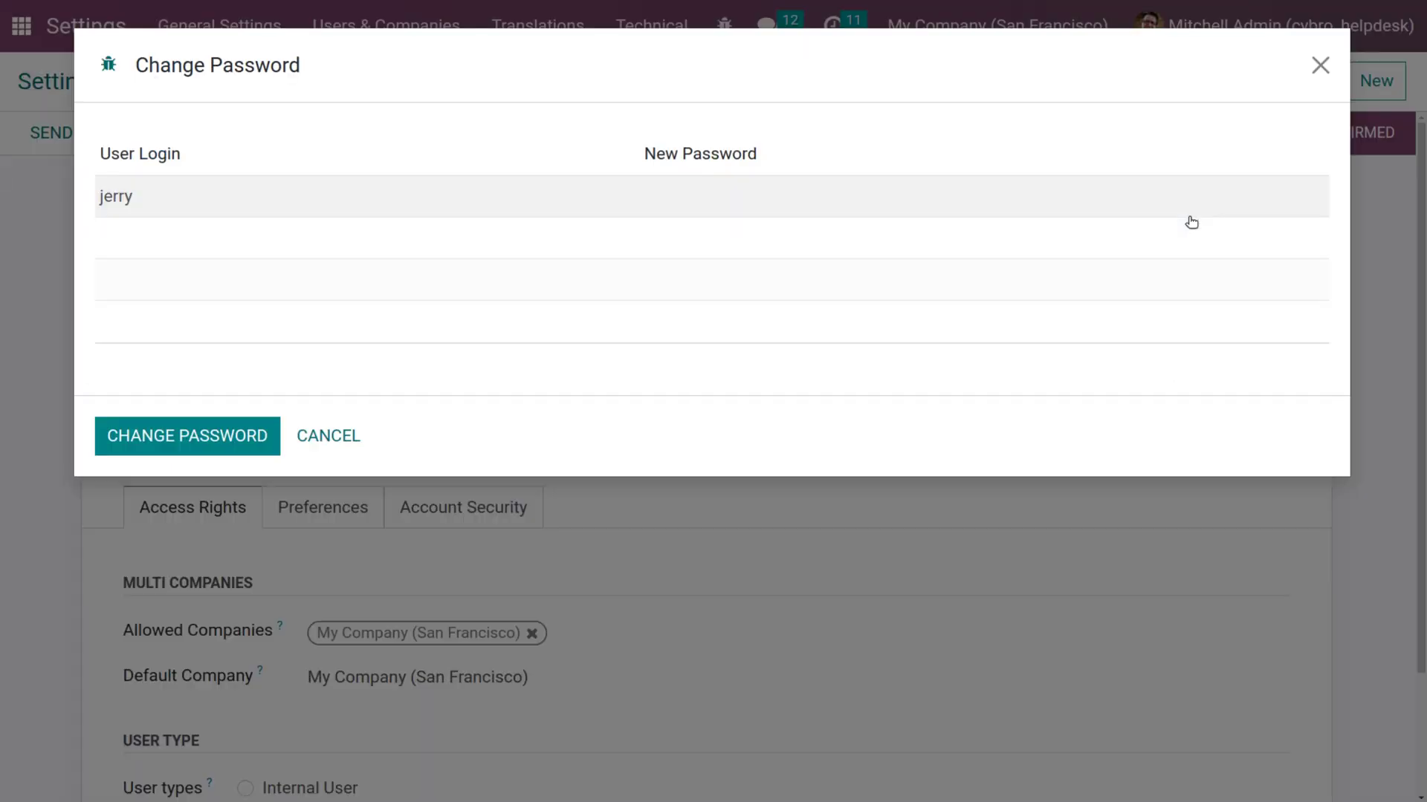
{"action": "left_click", "coordinate": [774, 203]}
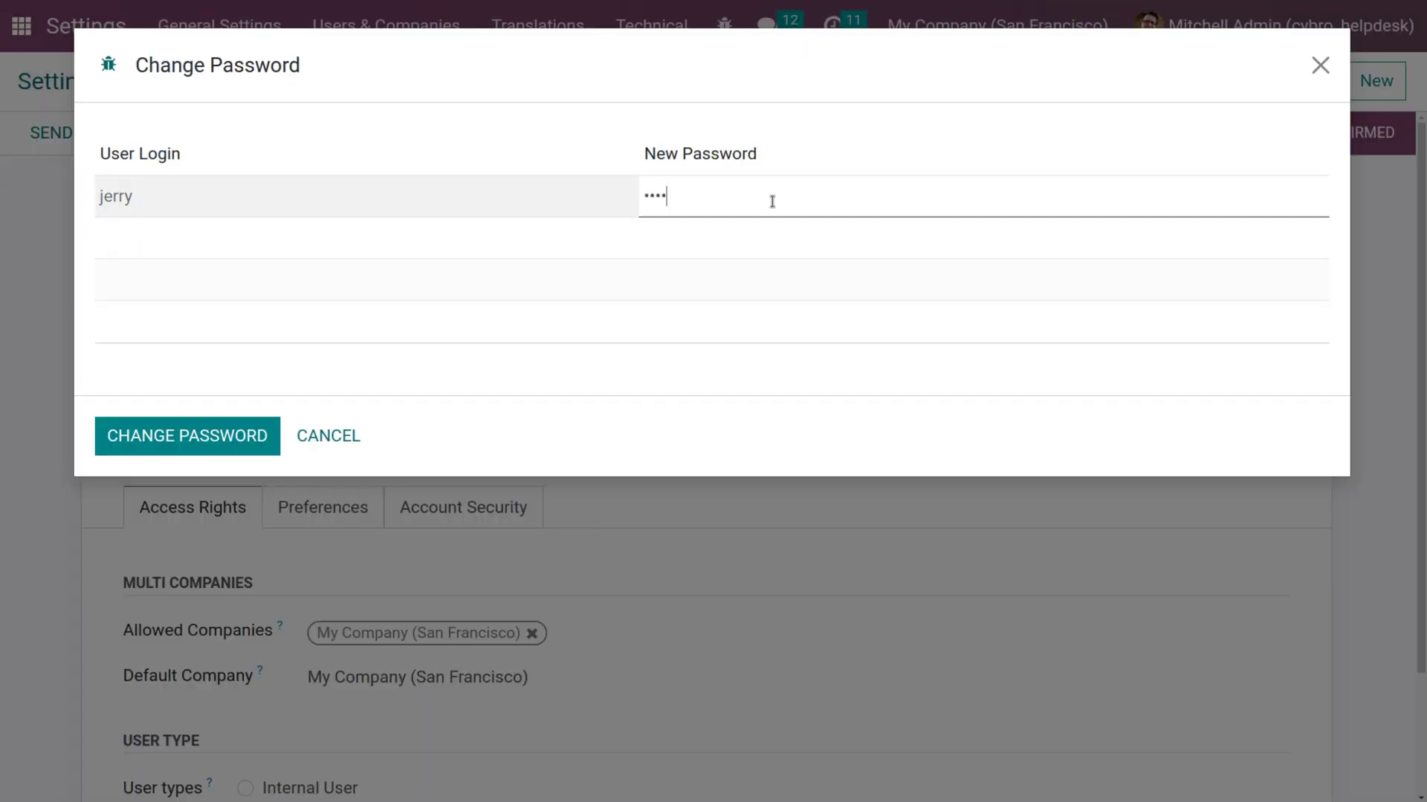
{"action": "left_click", "coordinate": [213, 445]}
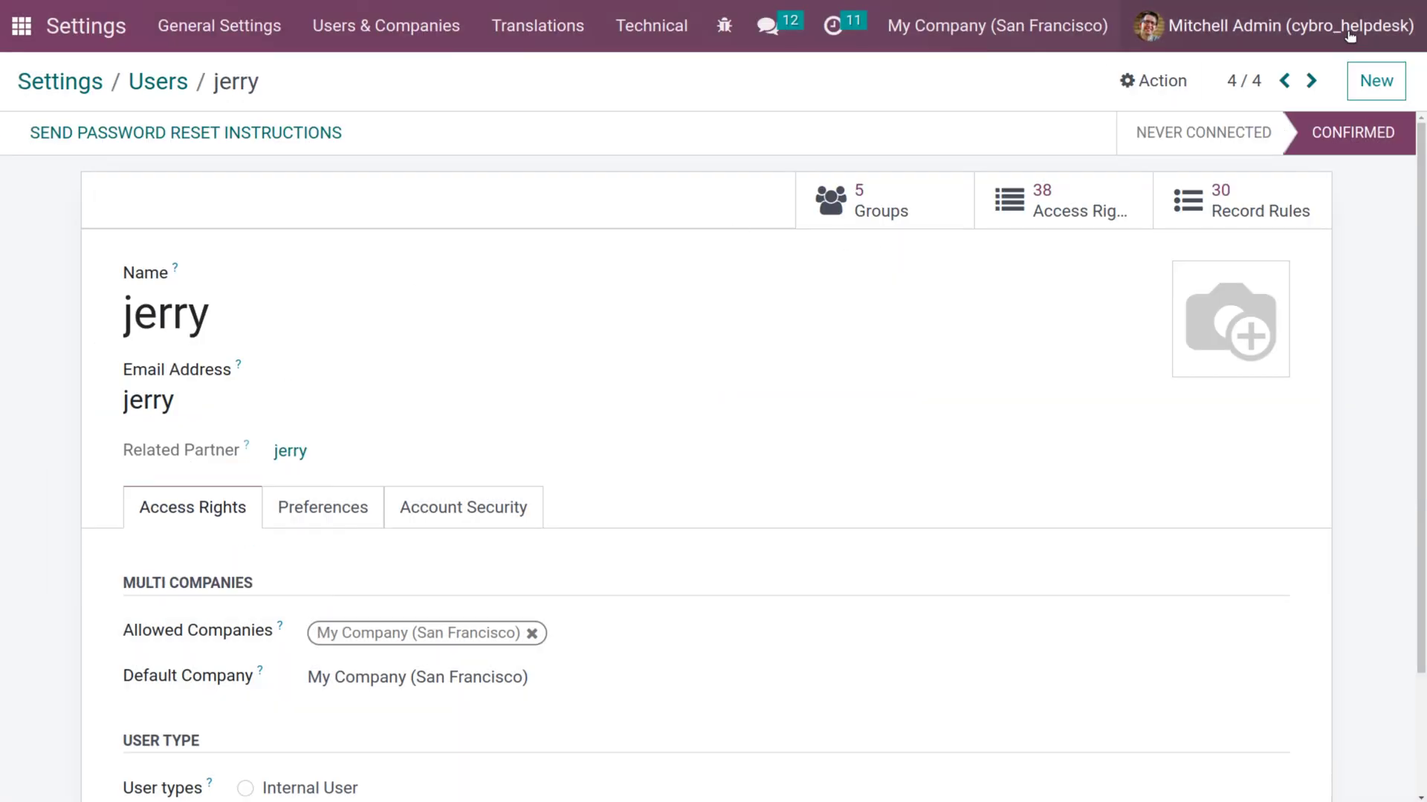
Log out of the admin account and sign in with the portal user's login and password.
{"action": "left_click", "coordinate": [1291, 27]}
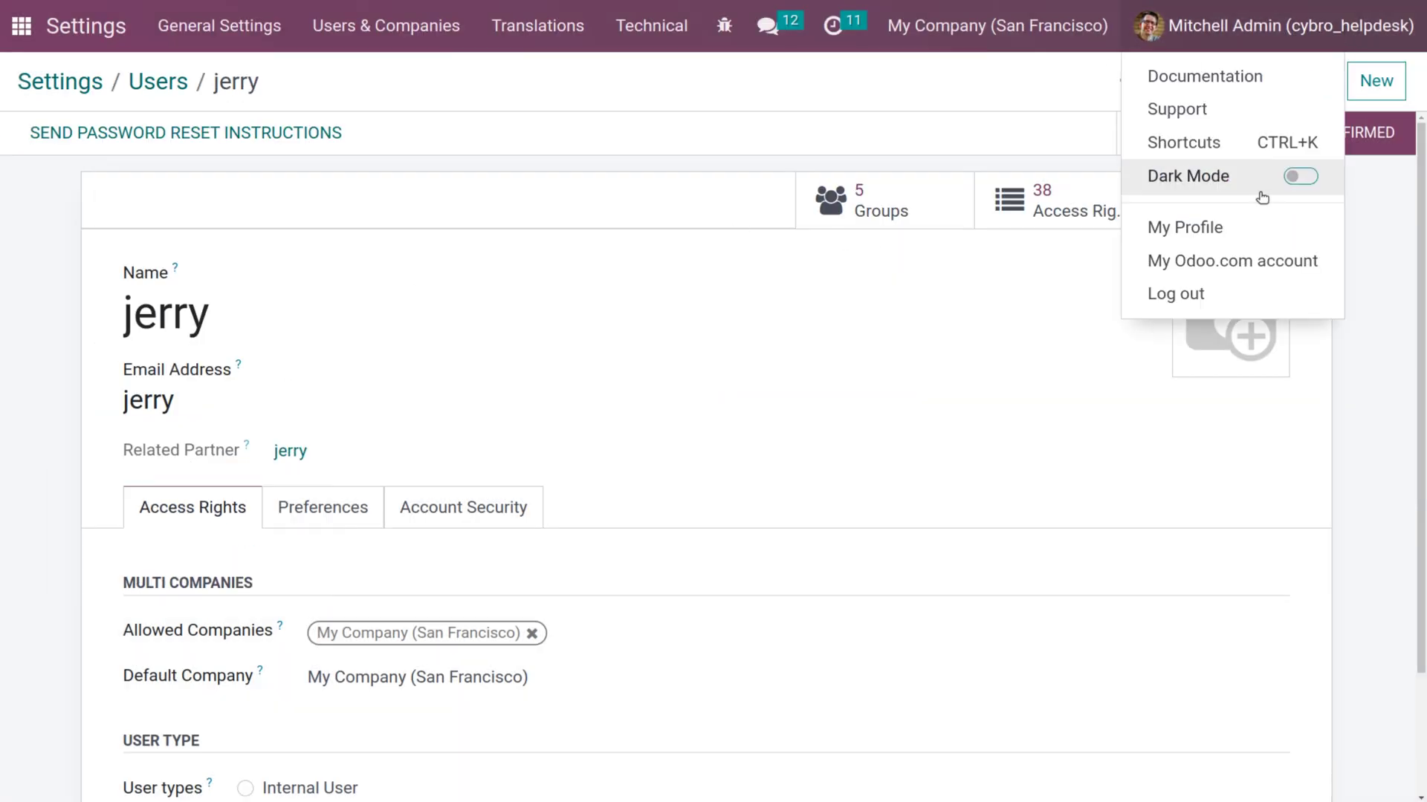
{"action": "left_click", "coordinate": [1229, 293]}
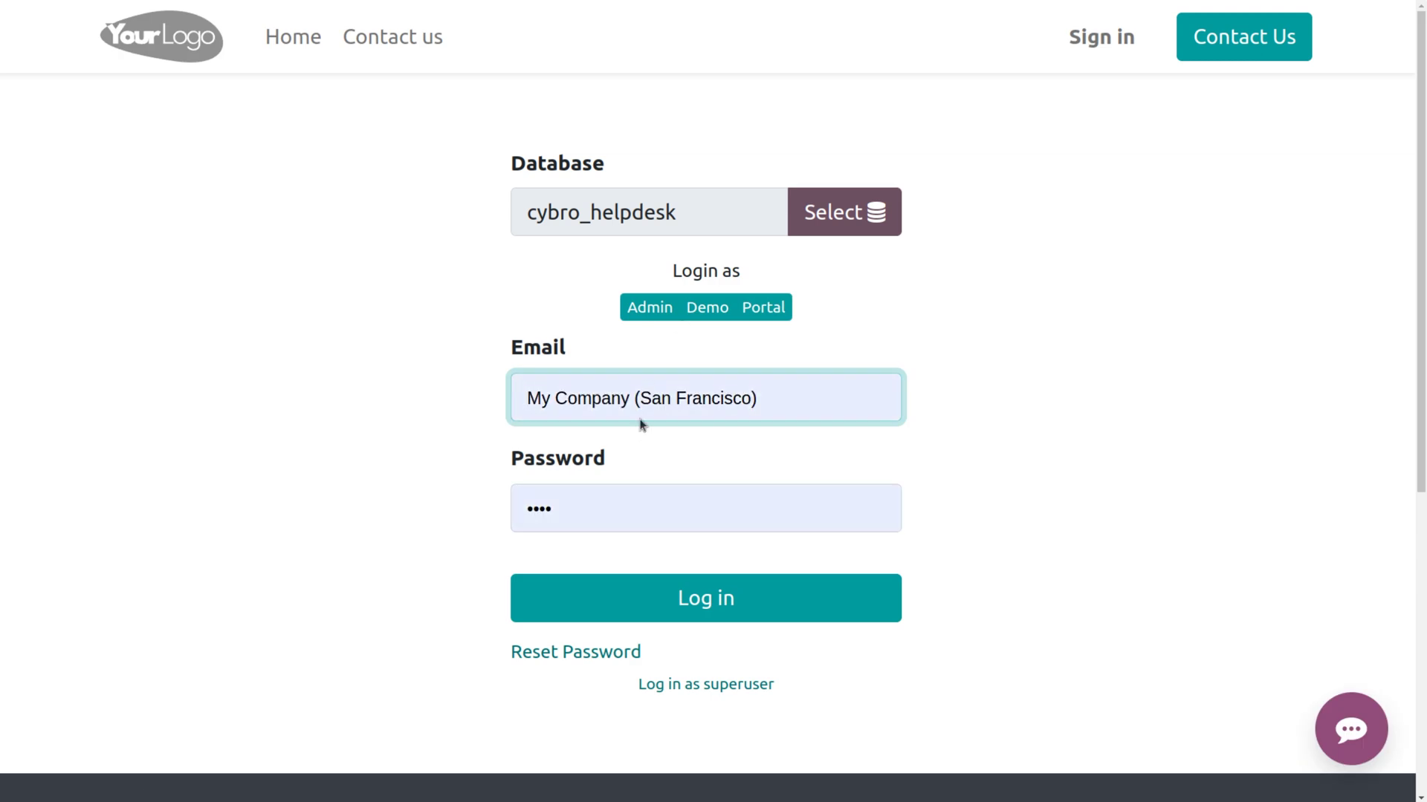
{"action": "left_click", "coordinate": [786, 387]}
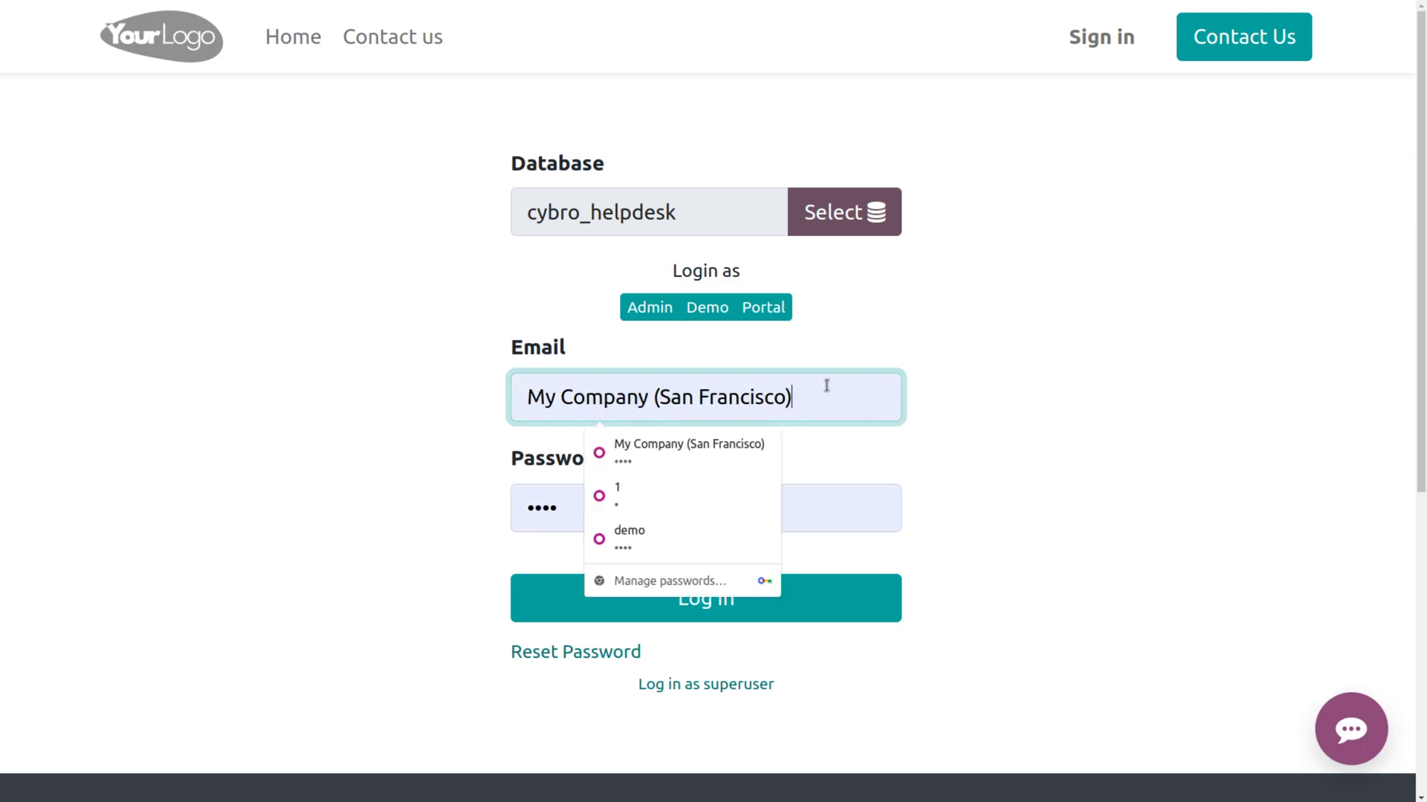
{"action": "key", "text": "BackSpace"}
{"action": "key", "text": "BackSpace"}
{"action": "key", "text": "BackSpace"}
{"action": "key", "text": "BackSpace"}
{"action": "key", "text": "BackSpace"}
{"action": "key", "text": "BackSpace"}
{"action": "key", "text": "BackSpace"}
{"action": "key", "text": "BackSpace"}
{"action": "key", "text": "BackSpace"}
{"action": "key", "text": "BackSpace"}
{"action": "key", "text": "BackSpace"}
{"action": "key", "text": "BackSpace"}
{"action": "key", "text": "BackSpace"}
{"action": "key", "text": "BackSpace"}
{"action": "key", "text": "BackSpace"}
{"action": "key", "text": "BackSpace"}
{"action": "key", "text": "BackSpace"}
{"action": "key", "text": "BackSpace"}
{"action": "key", "text": "BackSpace"}
{"action": "key", "text": "BackSpace"}
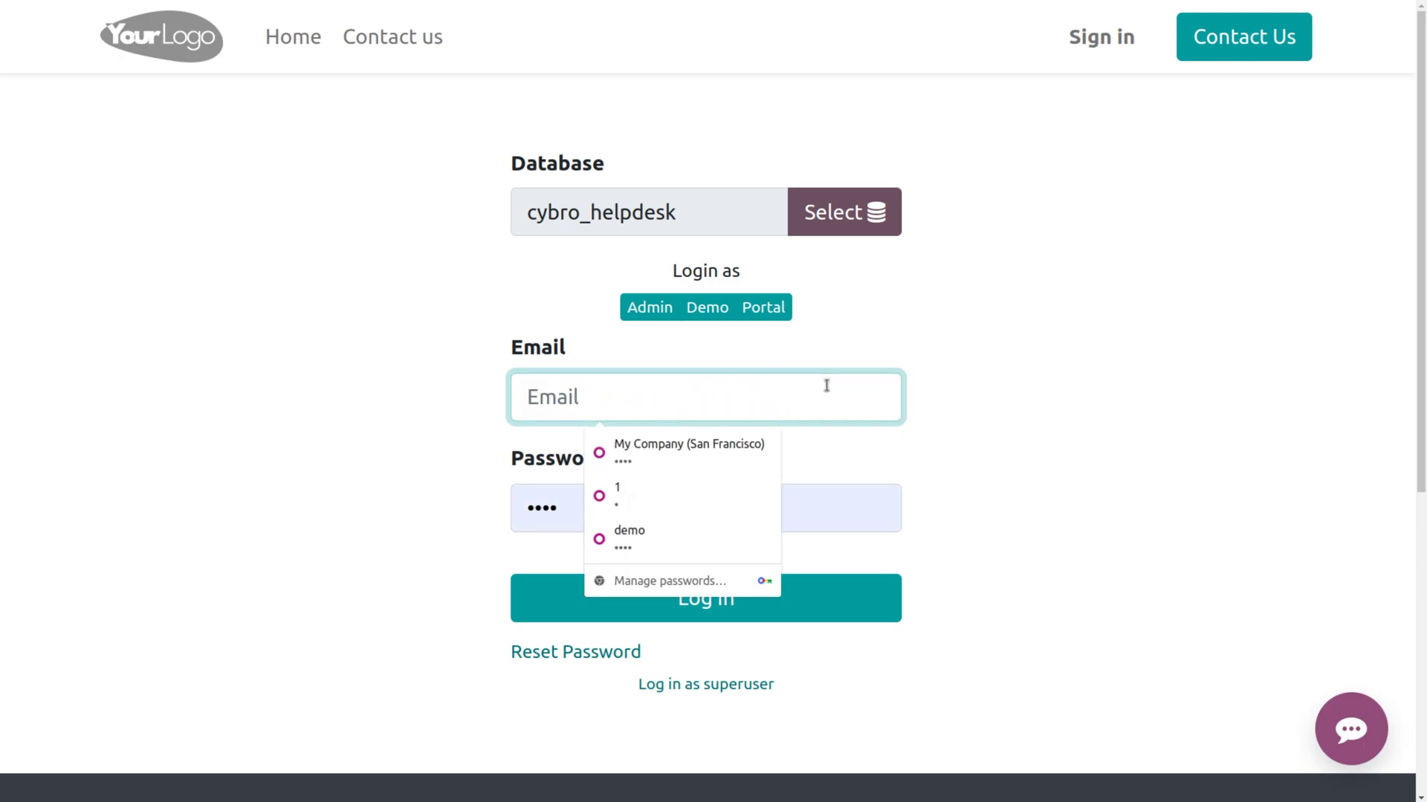
{"action": "type", "text": "jerr"}
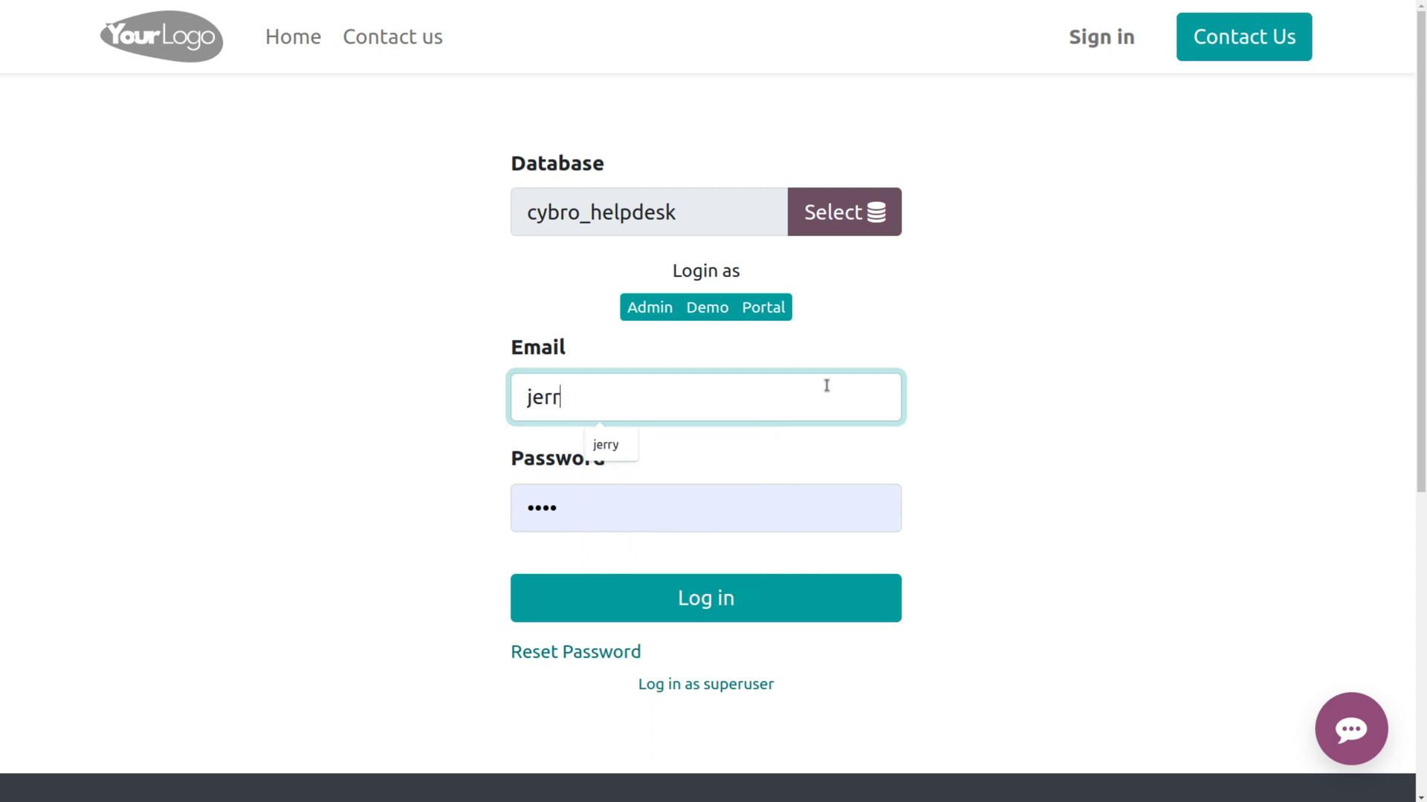
{"action": "left_click", "coordinate": [606, 444]}
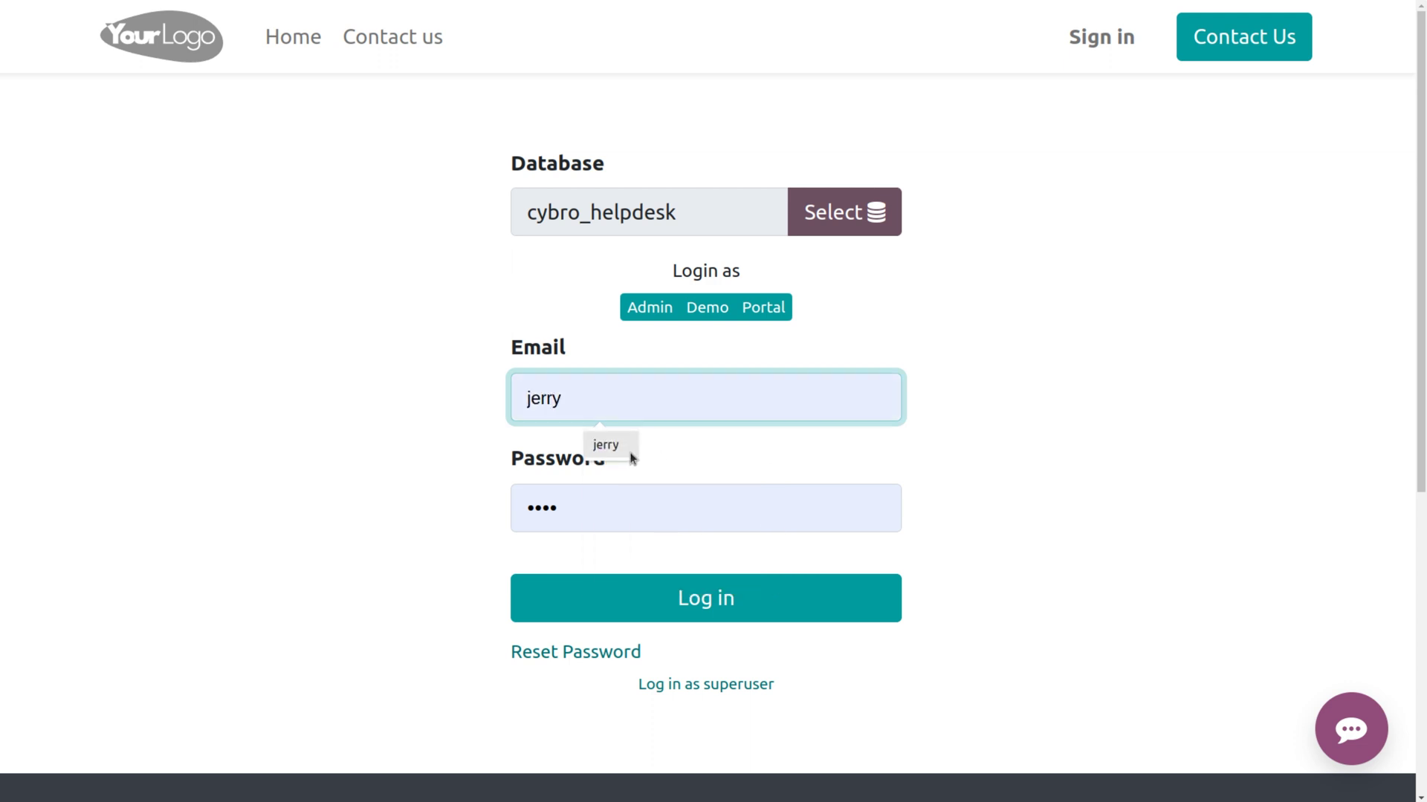
{"action": "left_click", "coordinate": [617, 502]}
{"action": "key", "text": "BackSpace"}
{"action": "key", "text": "BackSpace"}
{"action": "key", "text": "BackSpace"}
{"action": "key", "text": "BackSpace"}
{"action": "type", "text": "••"}
{"action": "left_click", "coordinate": [702, 598]}
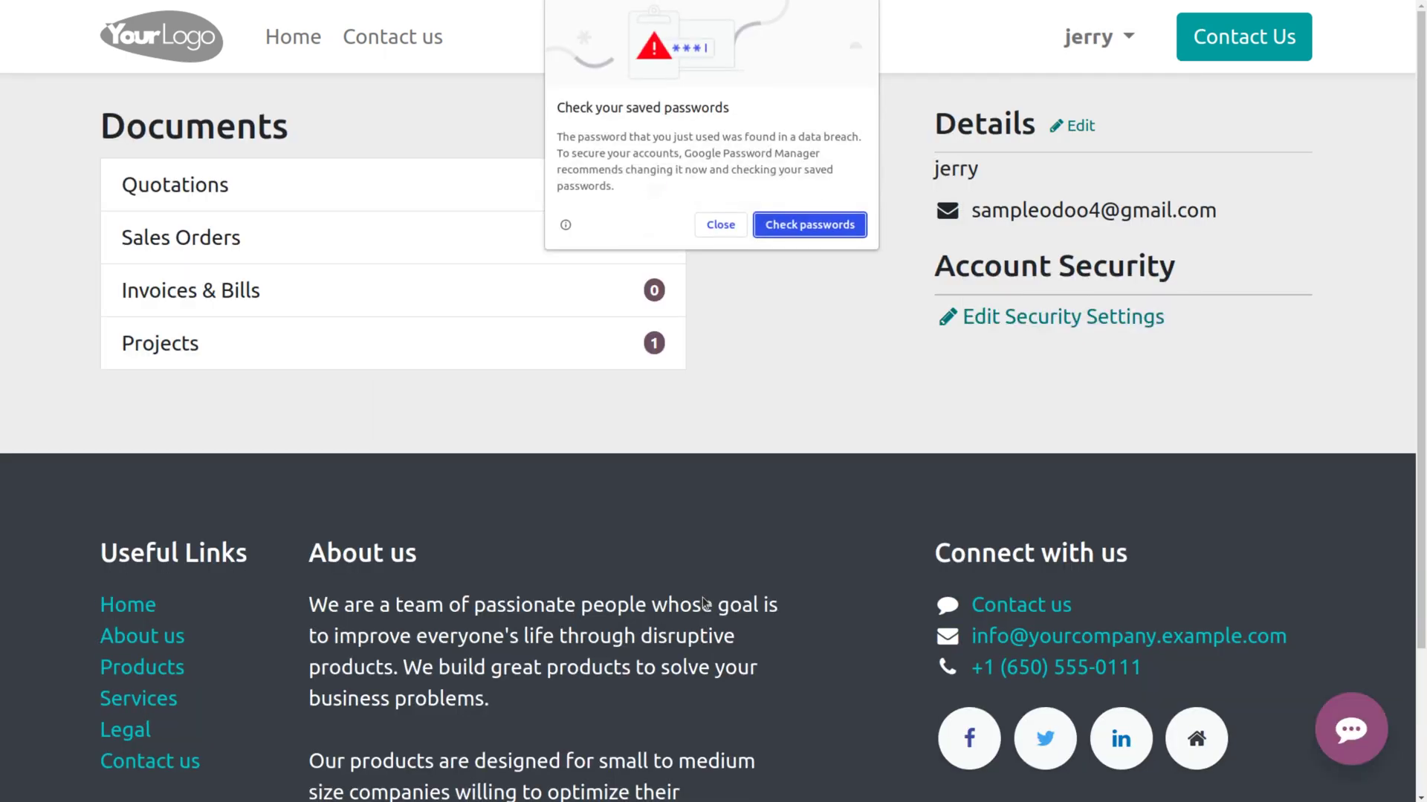
Dismiss the browser password prompts and open the portal user's Projects list showing website.
{"action": "left_click", "coordinate": [712, 223]}
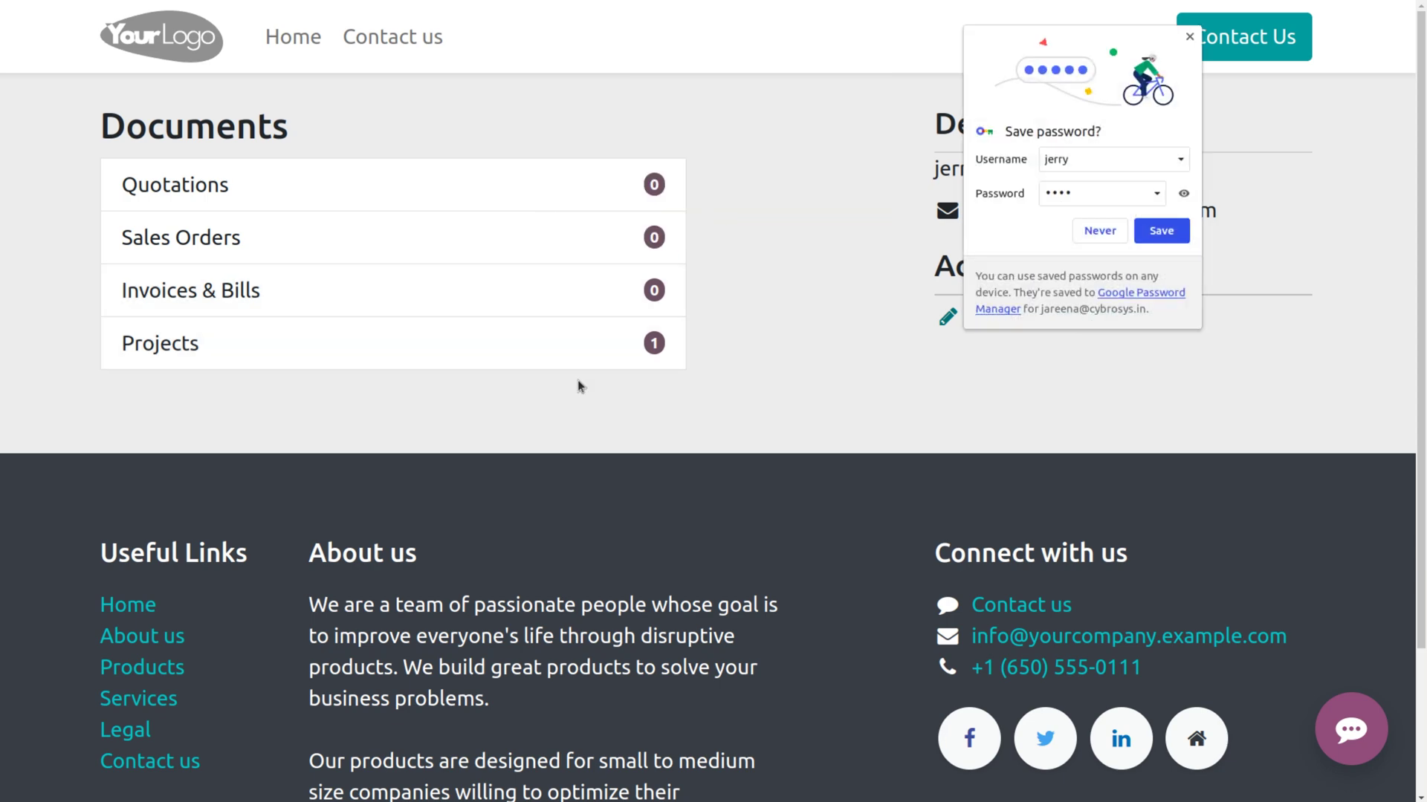
{"action": "left_click", "coordinate": [1098, 237]}
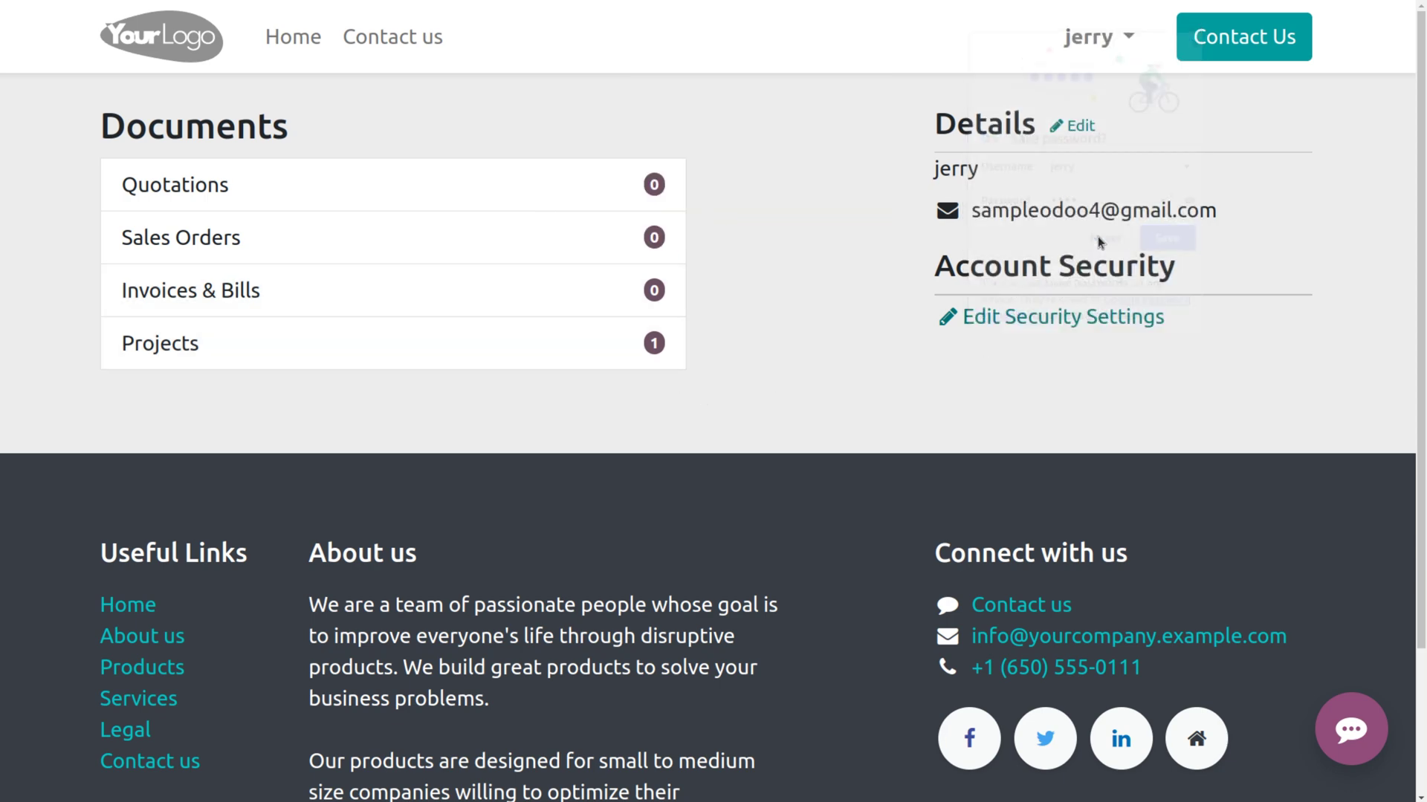
{"action": "left_click", "coordinate": [443, 357]}
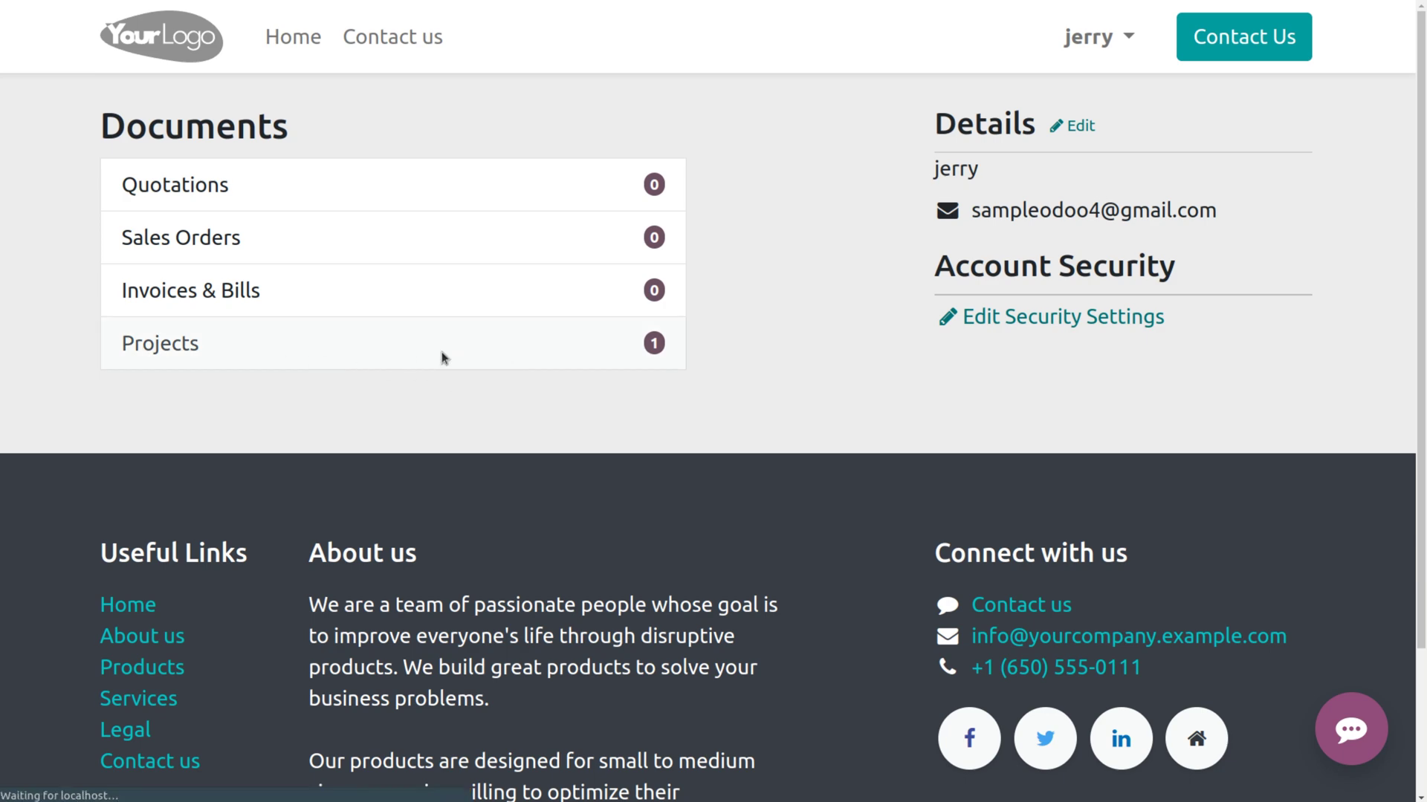